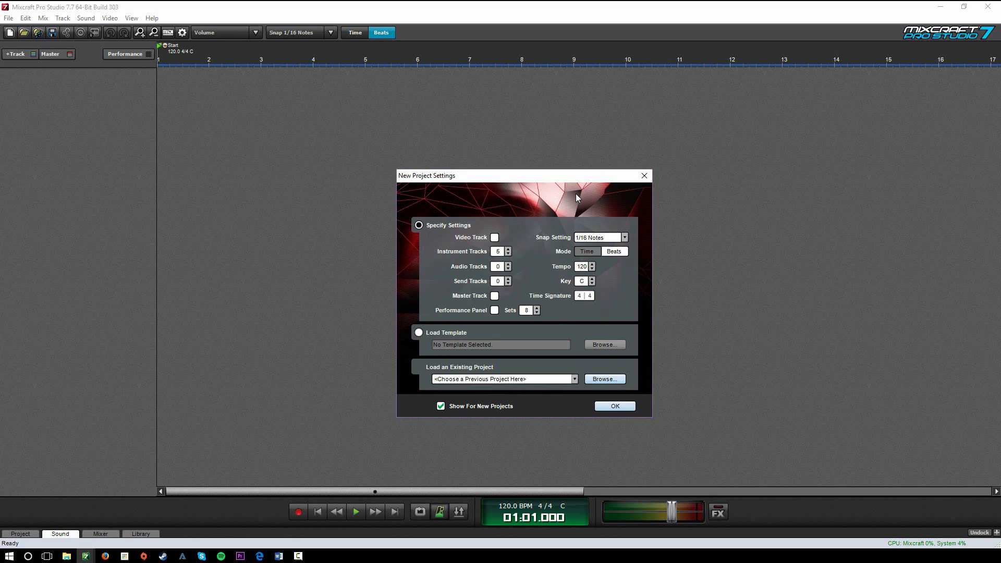
# Step: Review the performance panel option and the available snap settings for the new project
pyautogui.moveTo(559, 177)
pyautogui.mouseDown()
pyautogui.moveTo(552, 171)
pyautogui.moveTo(528, 189)
pyautogui.moveTo(546, 182)
pyautogui.mouseUp()
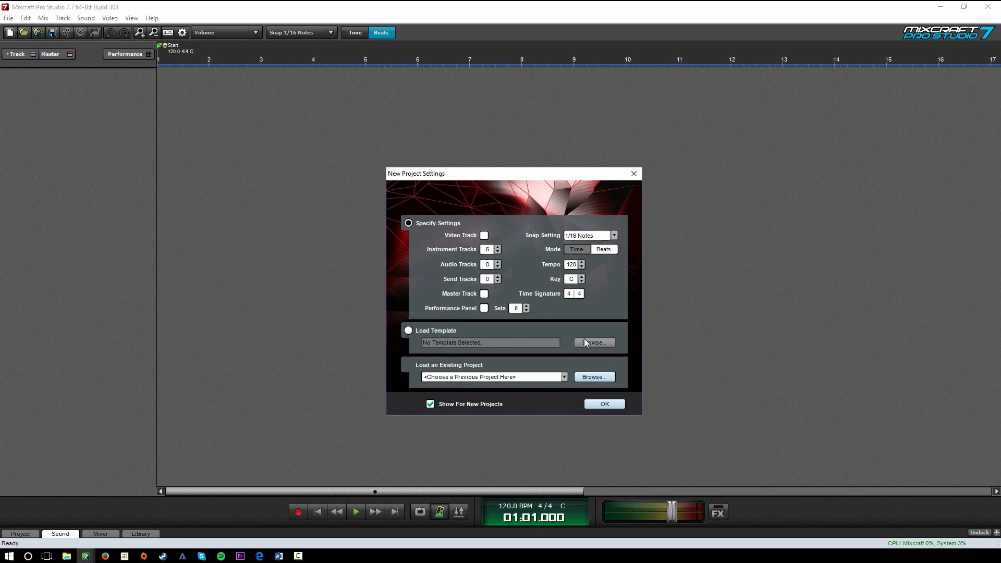
pyautogui.click(484, 309)
pyautogui.click(484, 308)
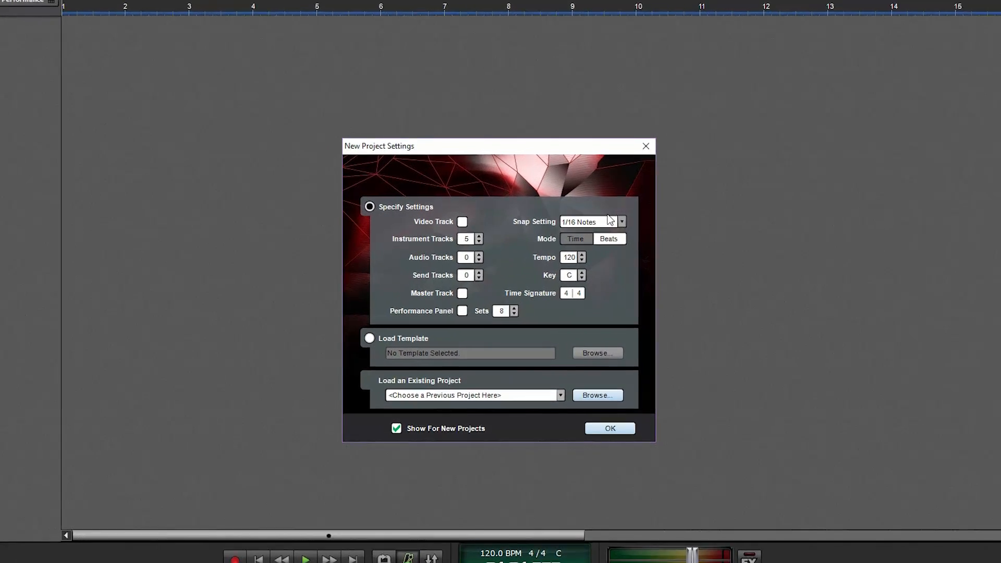
pyautogui.click(594, 236)
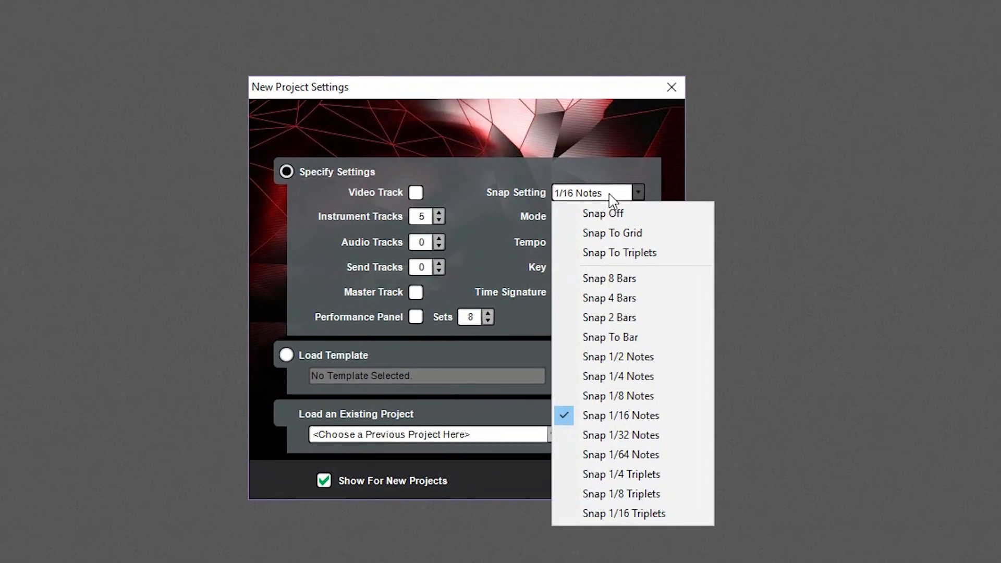
pyautogui.click(605, 192)
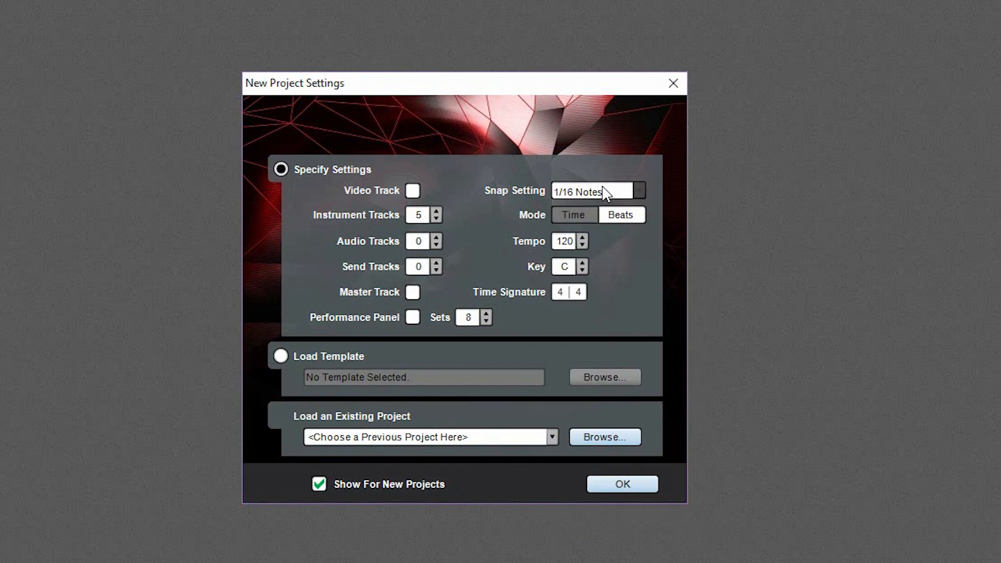
pyautogui.click(605, 190)
pyautogui.click(638, 191)
# Step: Load the existing project MixcraftIntroduction.mx7 from the list of previous projects
pyautogui.click(337, 355)
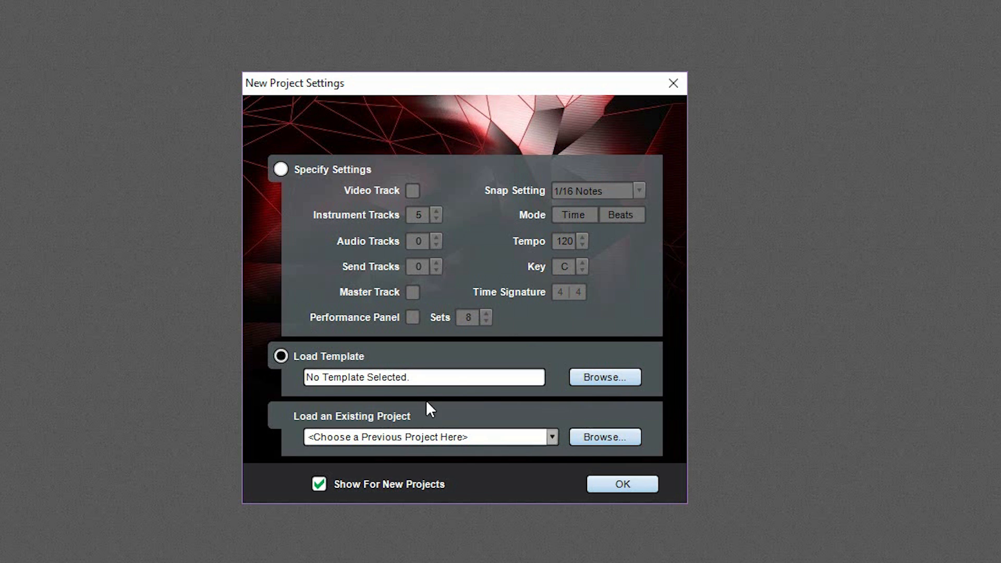
pyautogui.click(456, 429)
pyautogui.click(446, 429)
pyautogui.click(445, 429)
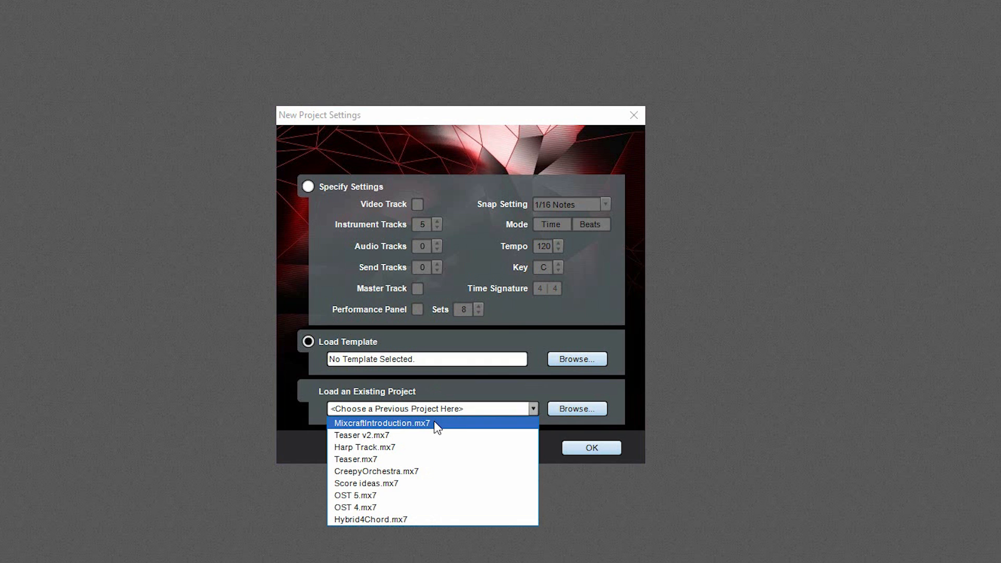
pyautogui.click(436, 424)
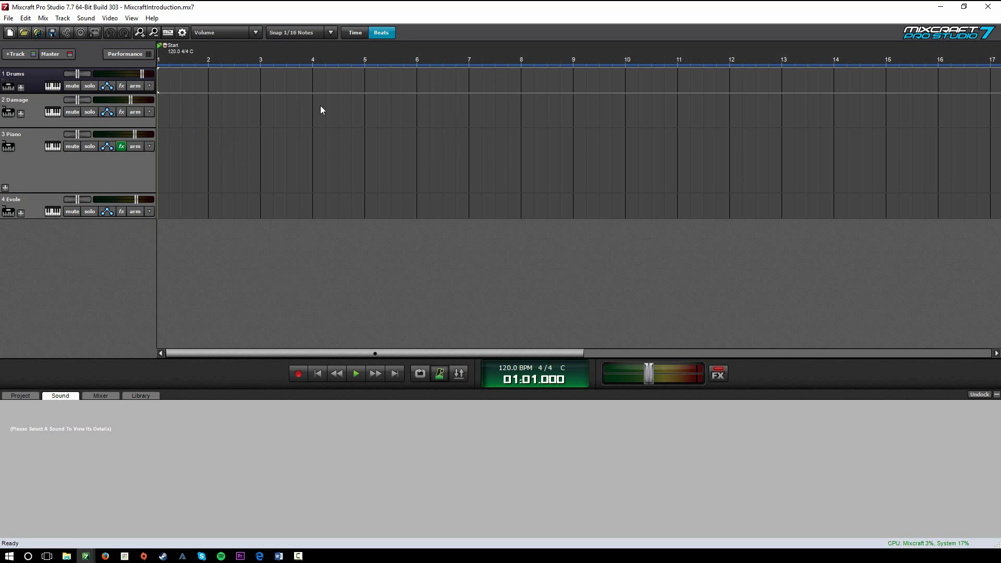
# Step: Review the timeline's snap options and compare the ruler in Time mode with Beats mode
pyautogui.moveTo(169, 80); pyautogui.dragTo(843, 213)
pyautogui.click(749, 214)
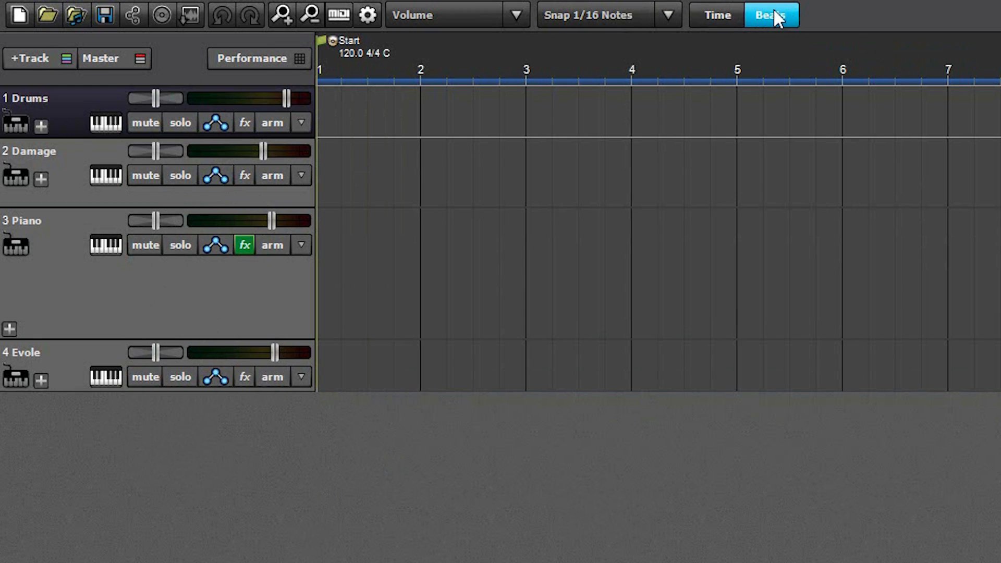
pyautogui.click(654, 19)
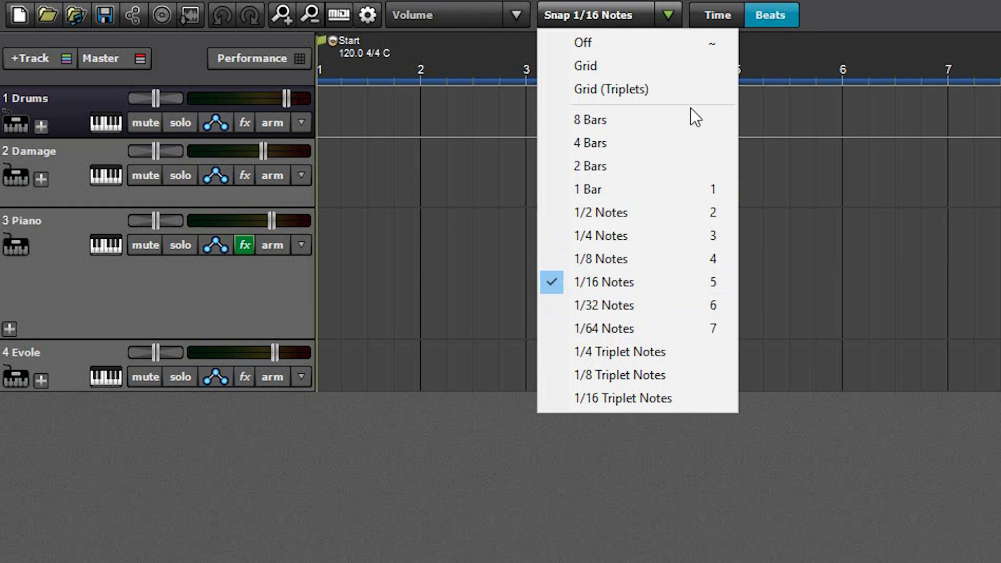
pyautogui.click(721, 16)
pyautogui.click(718, 13)
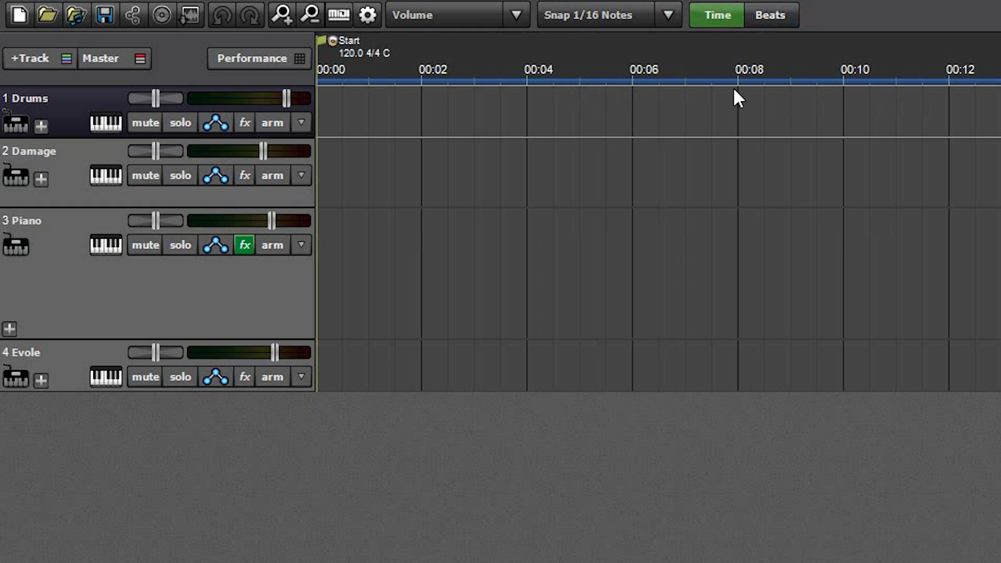
pyautogui.click(769, 21)
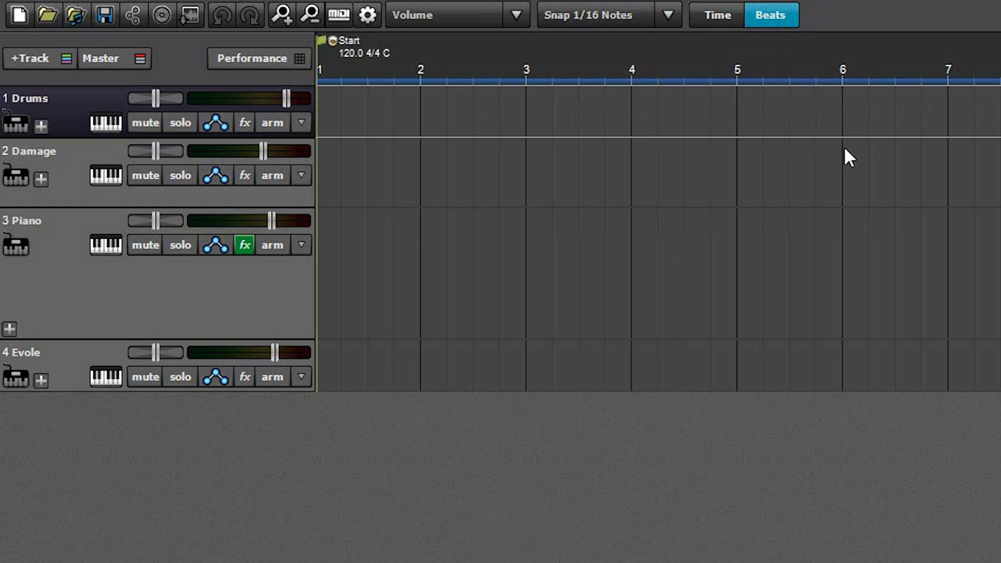
# Step: Examine the four tracks' timeline grid at several zoom levels, from close up to a wide overview
pyautogui.click(279, 7)
pyautogui.click(305, 10)
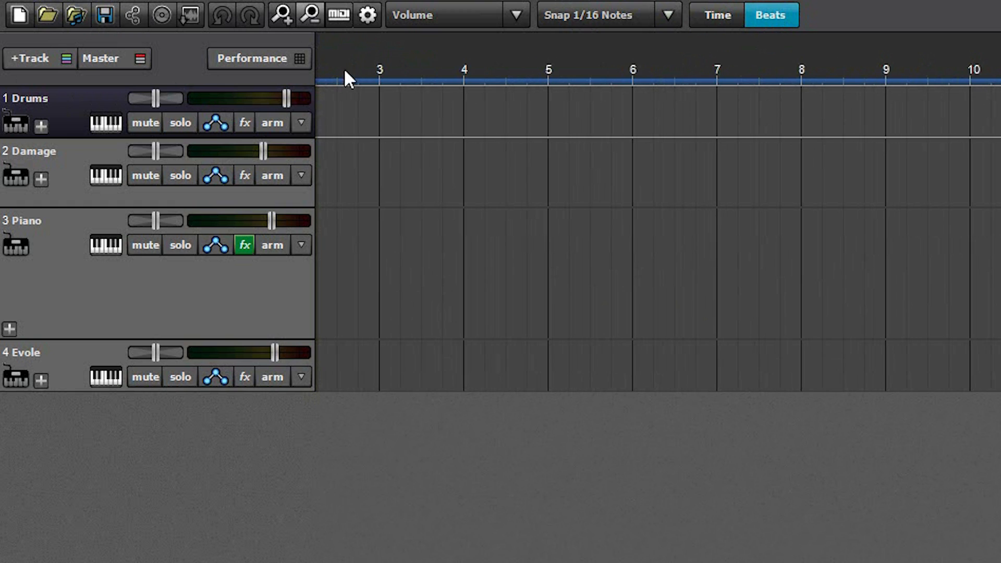
pyautogui.scroll(-3, 359, 104)
pyautogui.scroll(4, 369, 105)
pyautogui.scroll(-3, 435, 128)
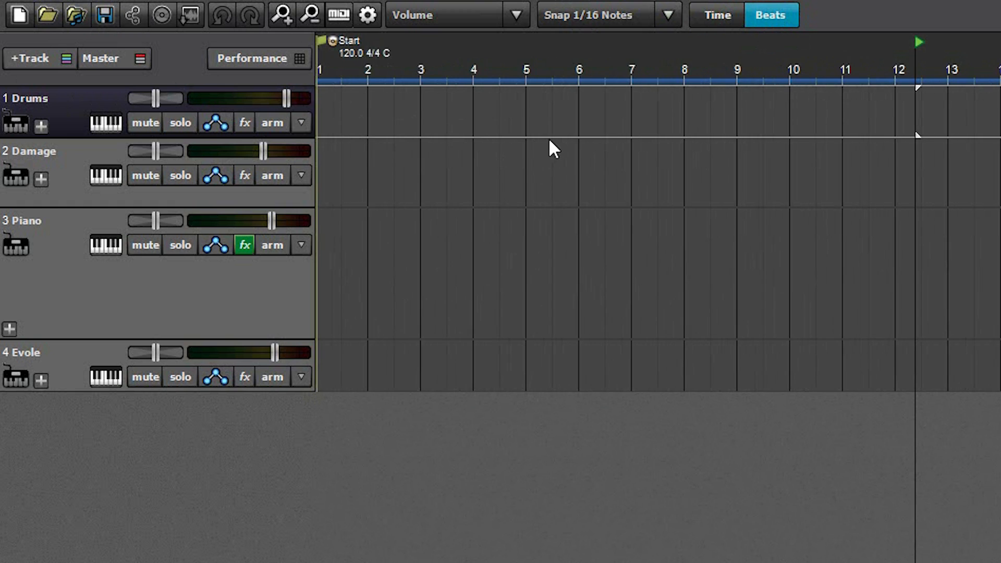
pyautogui.scroll(-2, 557, 154)
pyautogui.scroll(3, 542, 146)
pyautogui.scroll(-3, 443, 149)
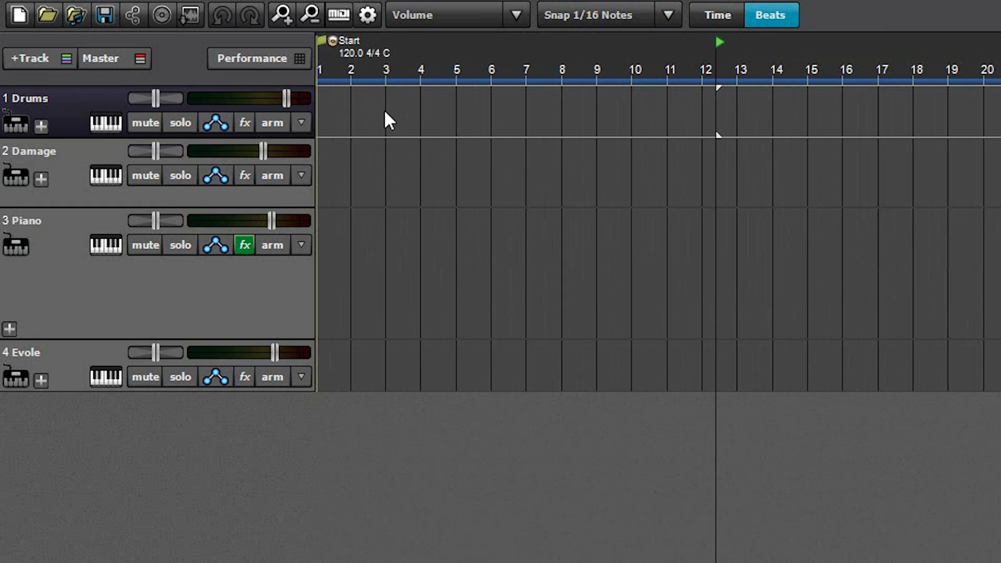
pyautogui.scroll(3, 438, 130)
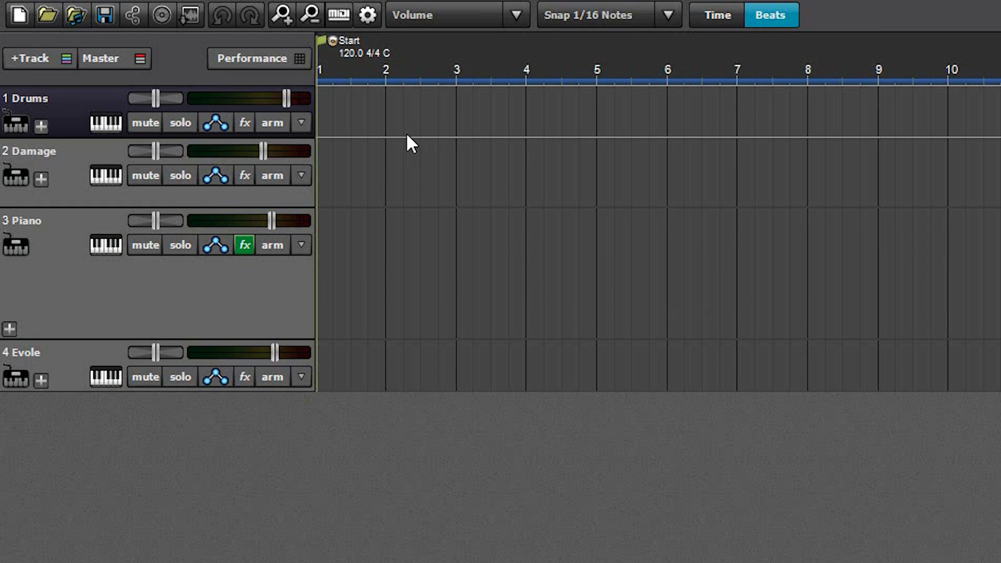
pyautogui.scroll(-2, 409, 143)
pyautogui.scroll(-2, 423, 127)
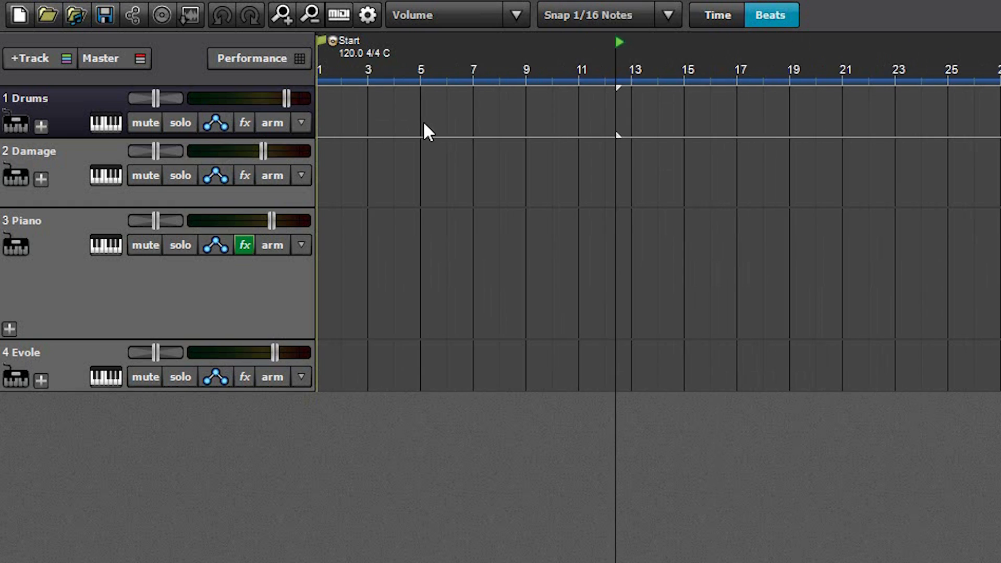
pyautogui.scroll(3, 444, 154)
pyautogui.scroll(-4, 378, 180)
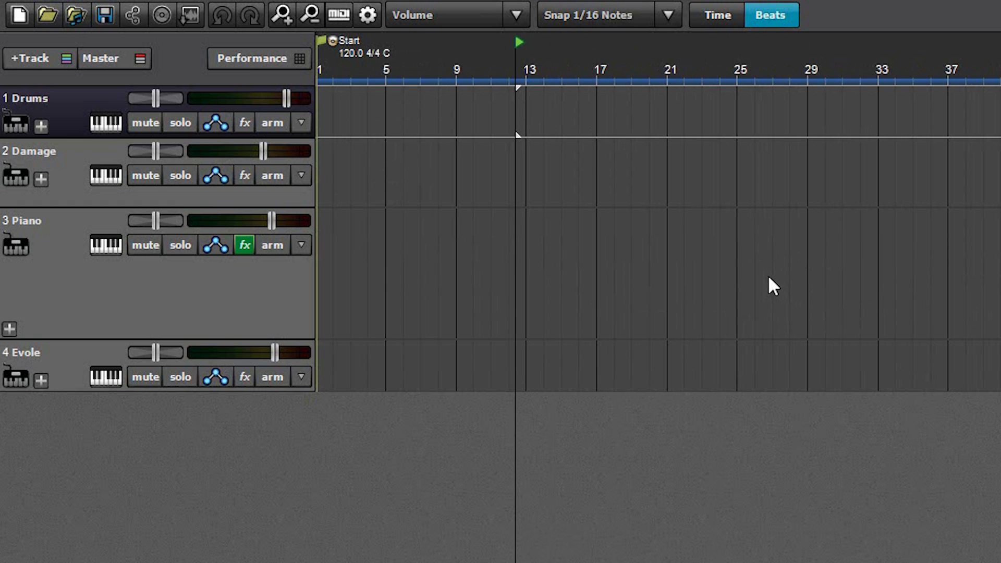
pyautogui.scroll(3, 505, 178)
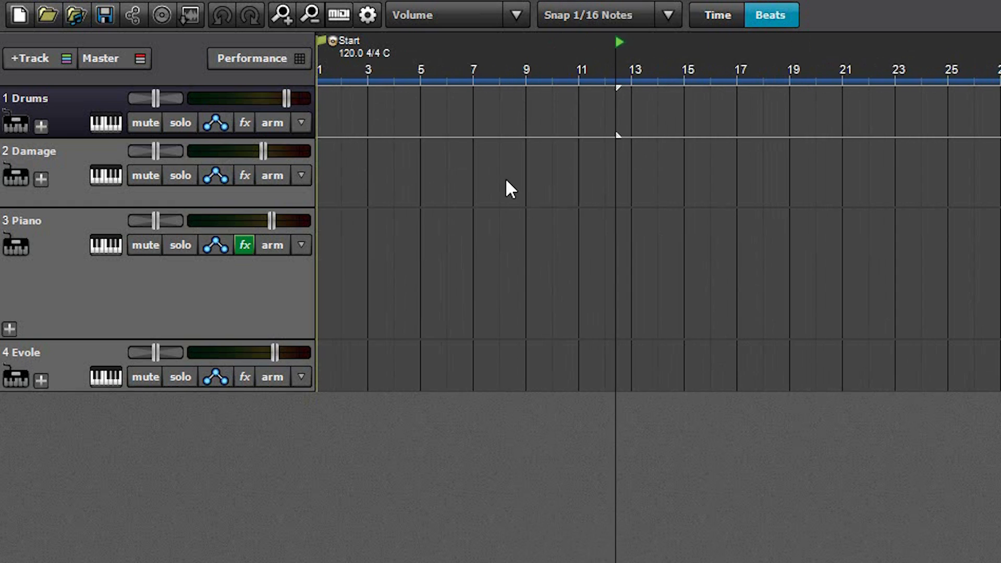
# Step: View the Plug-Ins page of the preferences and close it without changing anything
pyautogui.click(367, 14)
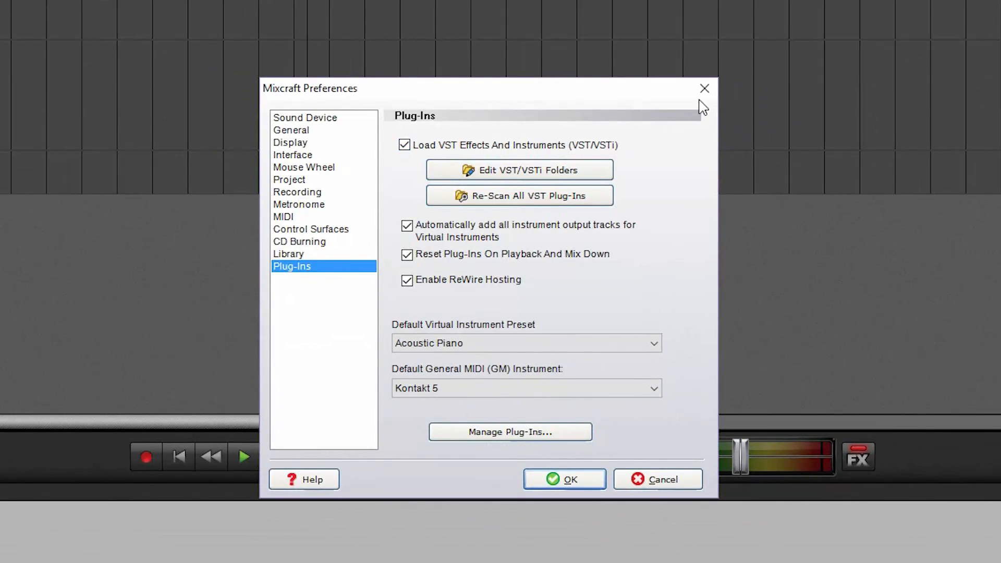
pyautogui.click(699, 87)
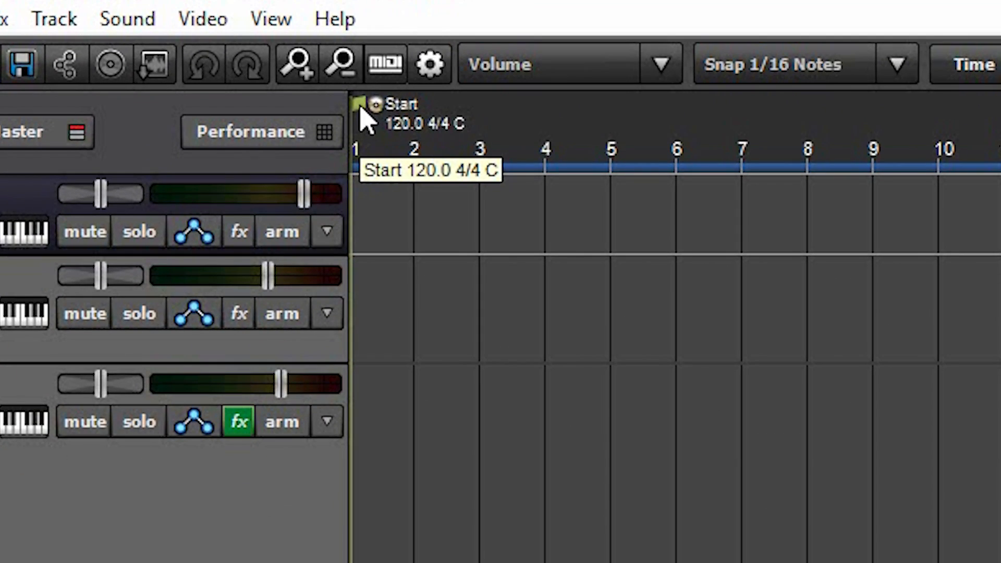
# Step: Open the Start marker for editing and change its color to dark green
pyautogui.rightClick(392, 110)
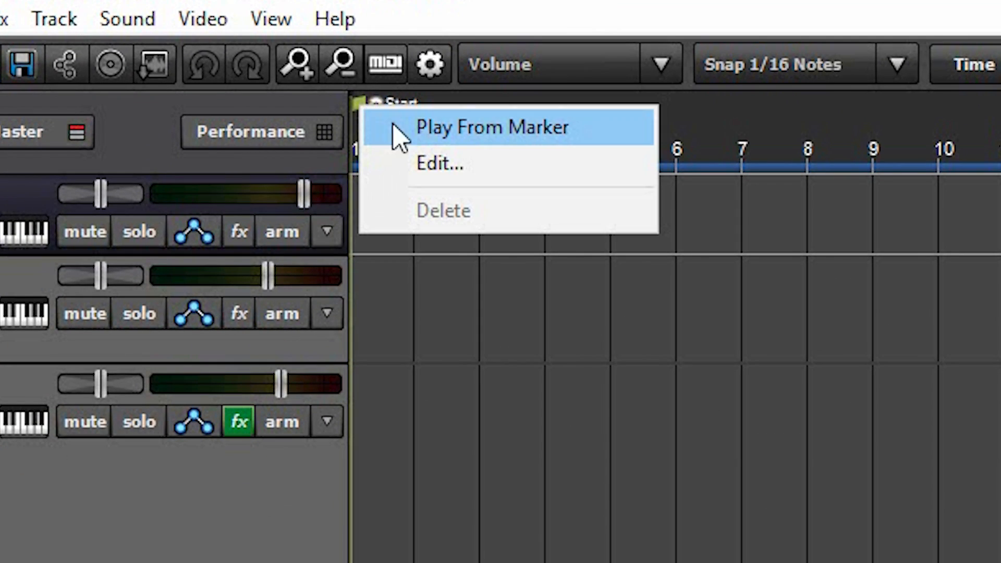
pyautogui.click(491, 187)
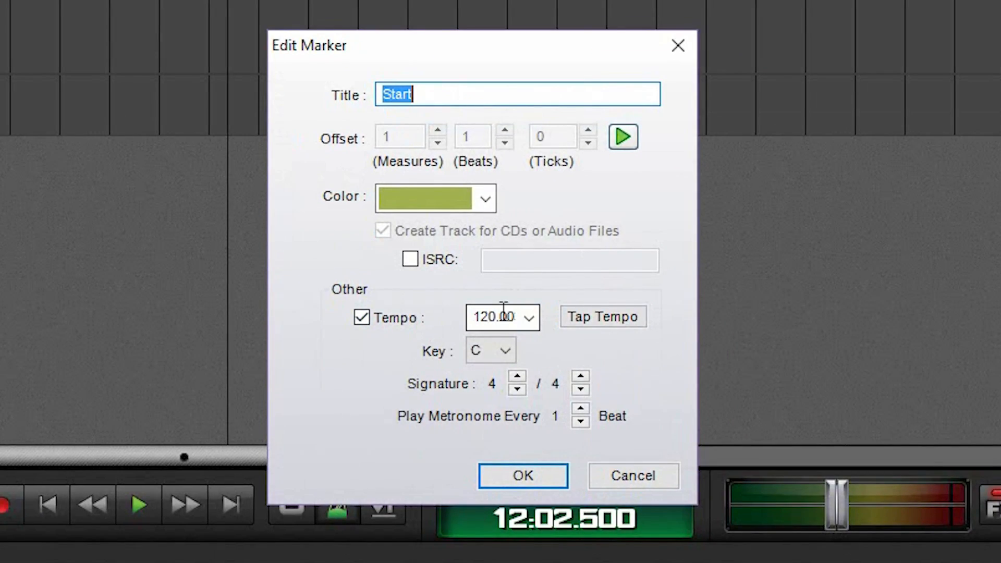
pyautogui.doubleClick(504, 315)
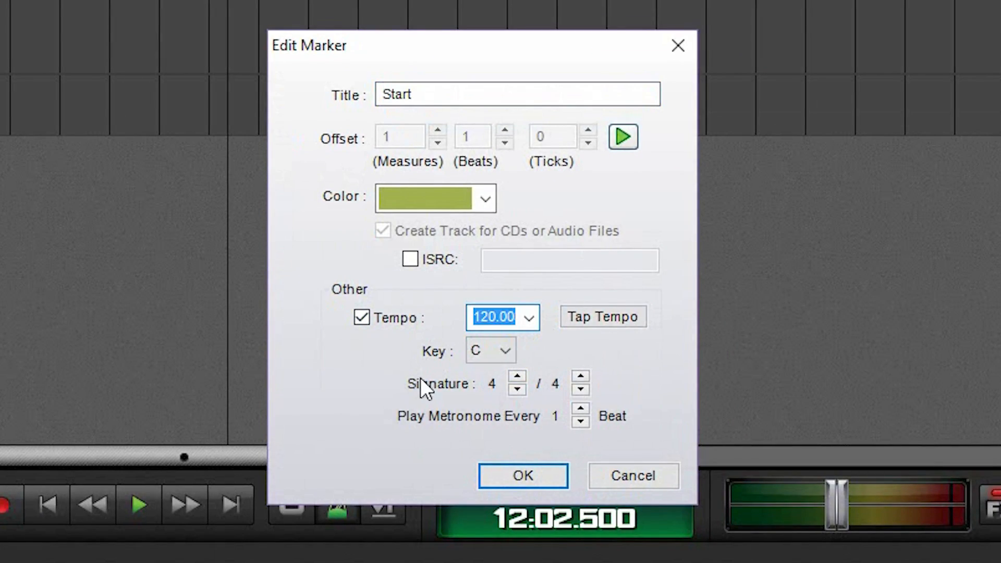
pyautogui.click(483, 198)
pyautogui.click(436, 324)
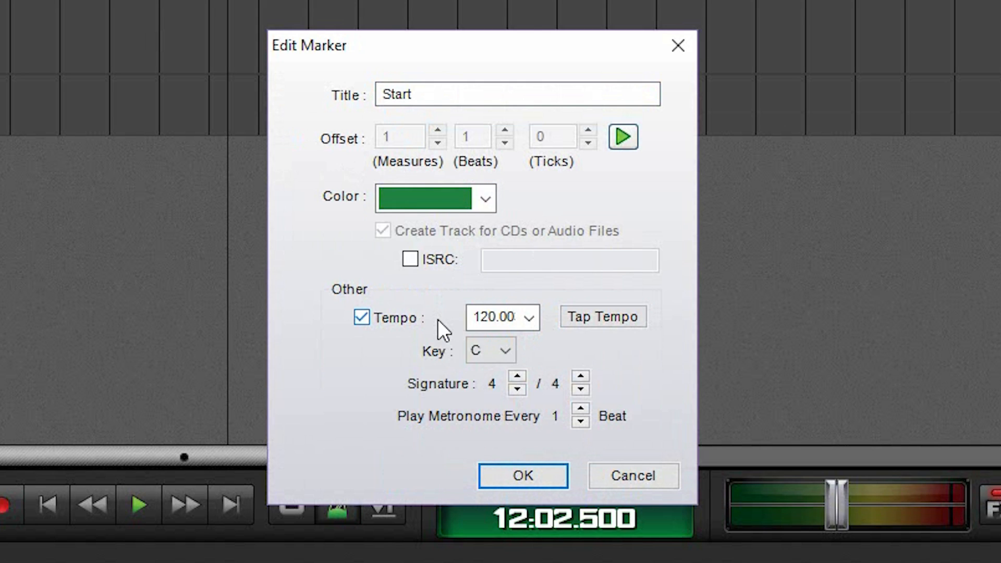
pyautogui.moveTo(465, 90); pyautogui.dragTo(381, 99)
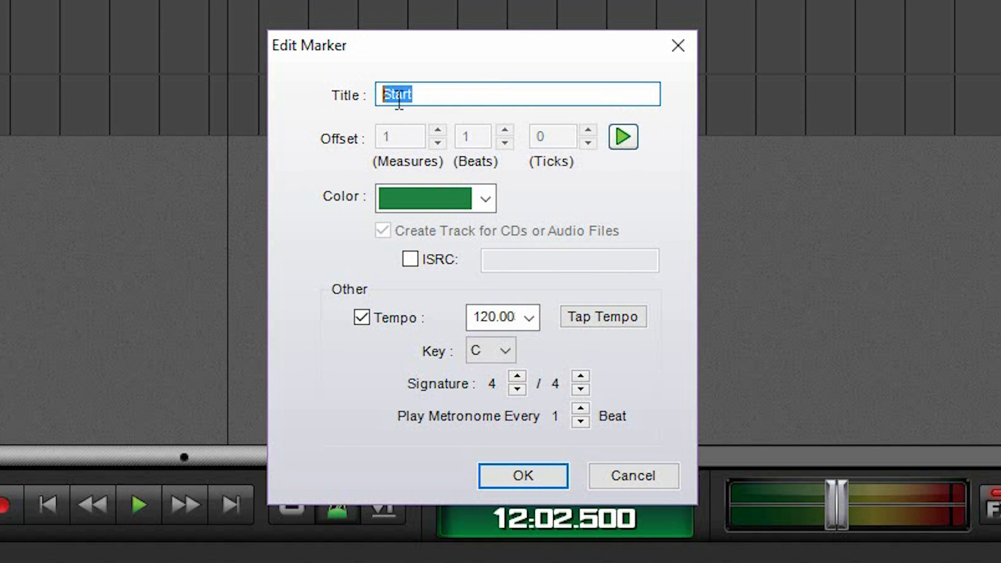
# Step: Tap out a tempo of about 90 BPM for the Start marker
pyautogui.click(607, 312)
pyautogui.click(608, 313)
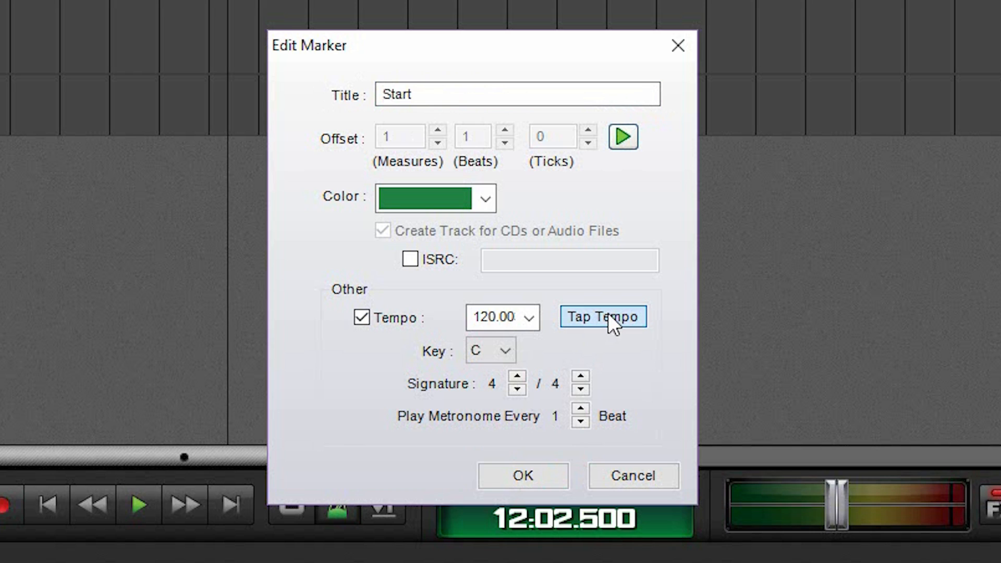
pyautogui.click(607, 314)
pyautogui.click(608, 314)
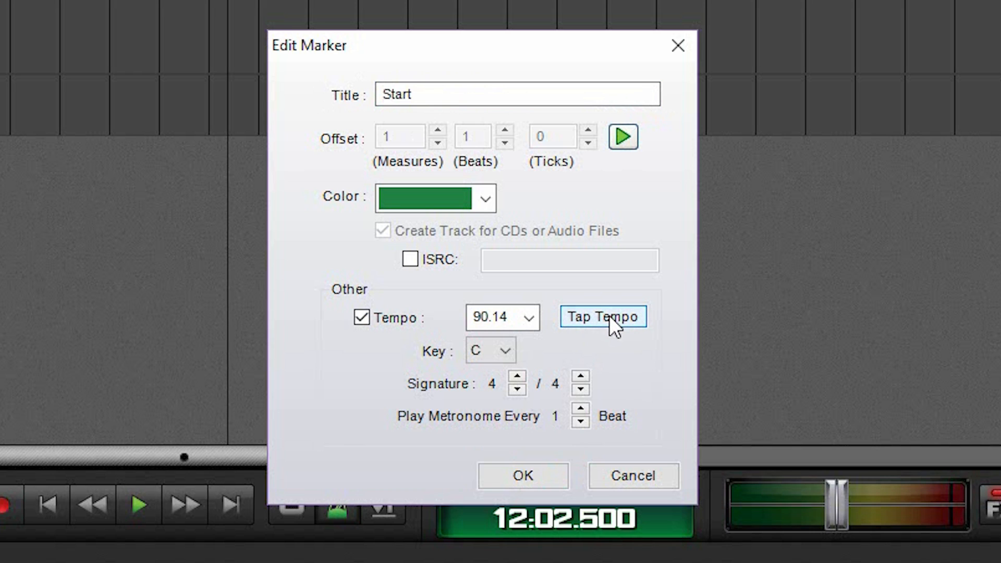
pyautogui.click(609, 315)
pyautogui.click(606, 316)
pyautogui.click(607, 316)
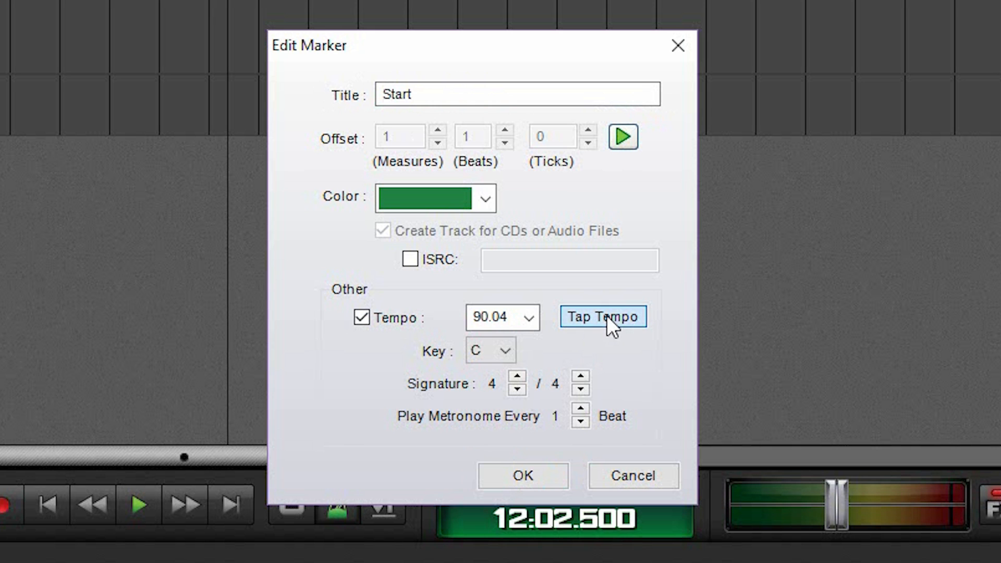
pyautogui.click(605, 316)
# Step: Set the Start marker's tempo to 120 BPM, apply the marker changes and return the playhead to the project start
pyautogui.doubleClick(512, 320)
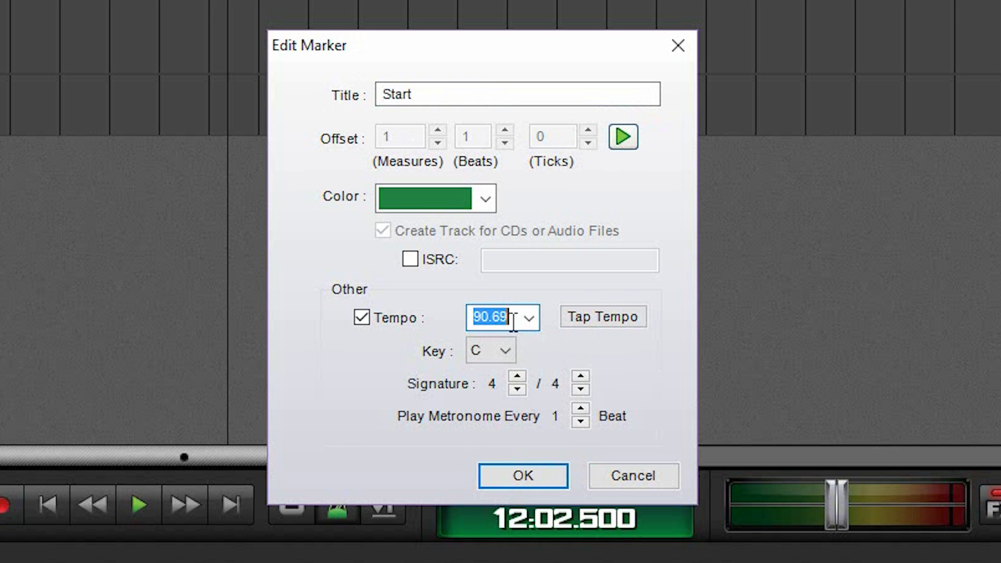
pyautogui.write('120')
pyautogui.press('Return')
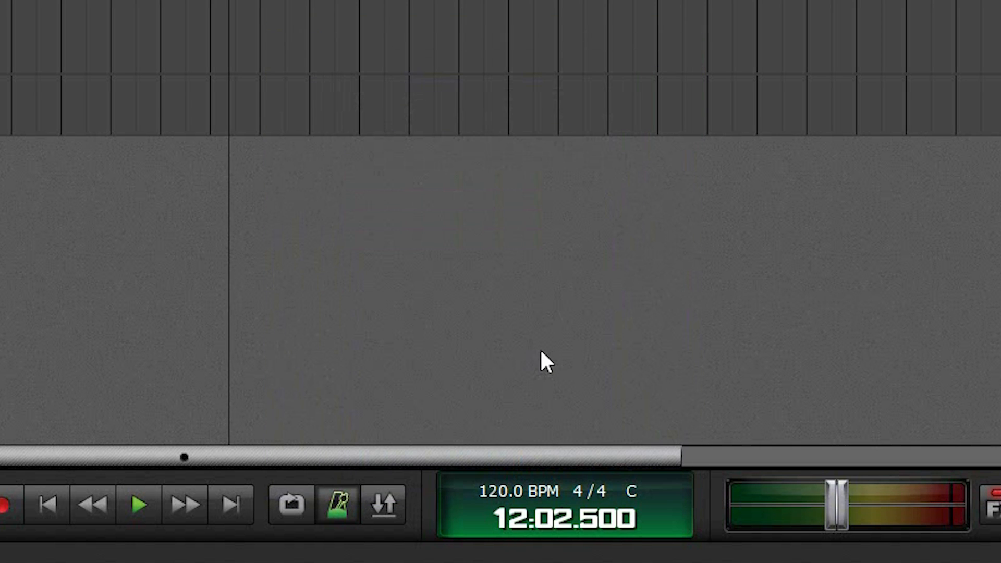
pyautogui.click(47, 504)
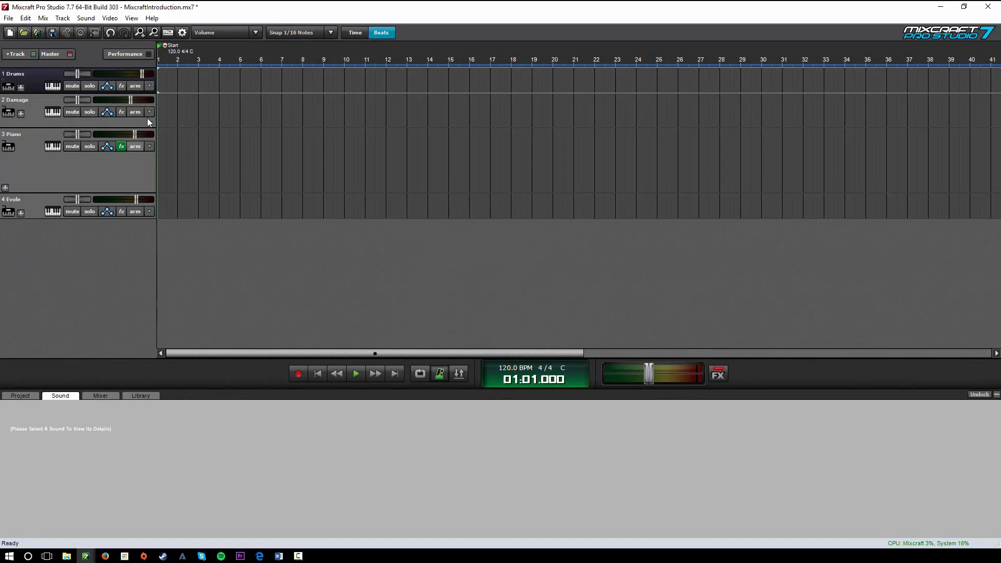
# Step: Show the performance panel beside the tracks and open the loop library
pyautogui.click(130, 54)
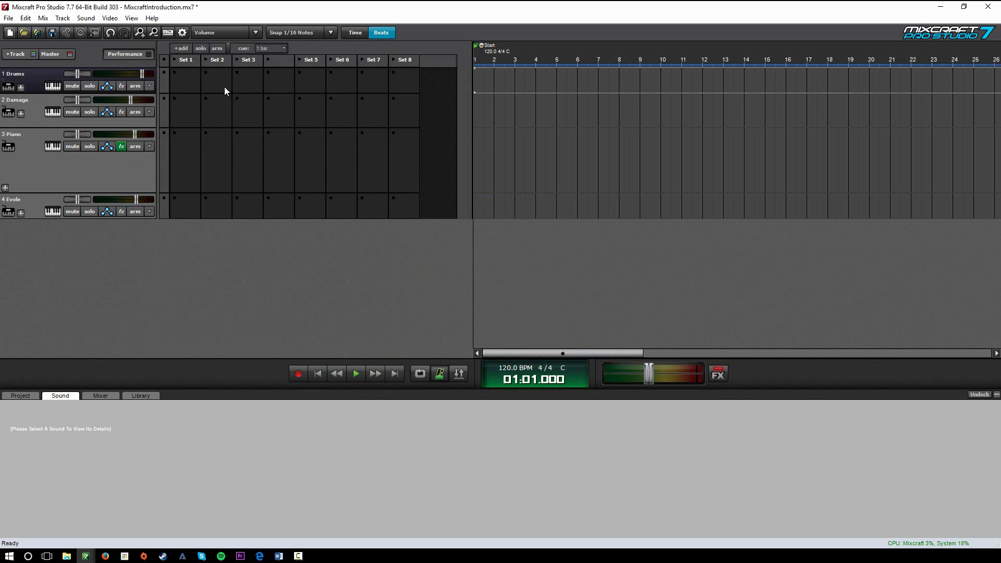
pyautogui.click(141, 395)
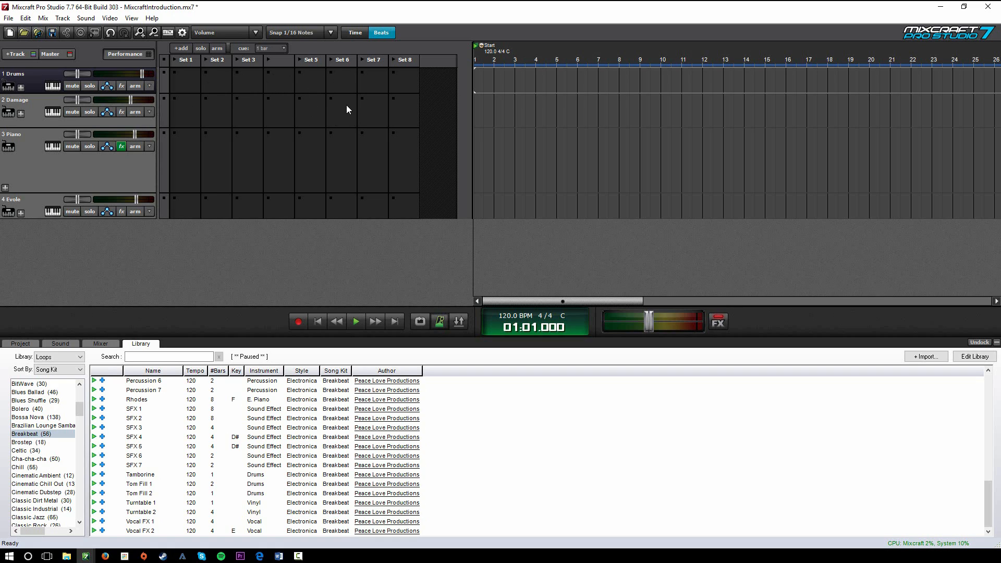
# Step: Hide the performance panel and list the loops of all song kits in the library
pyautogui.click(136, 54)
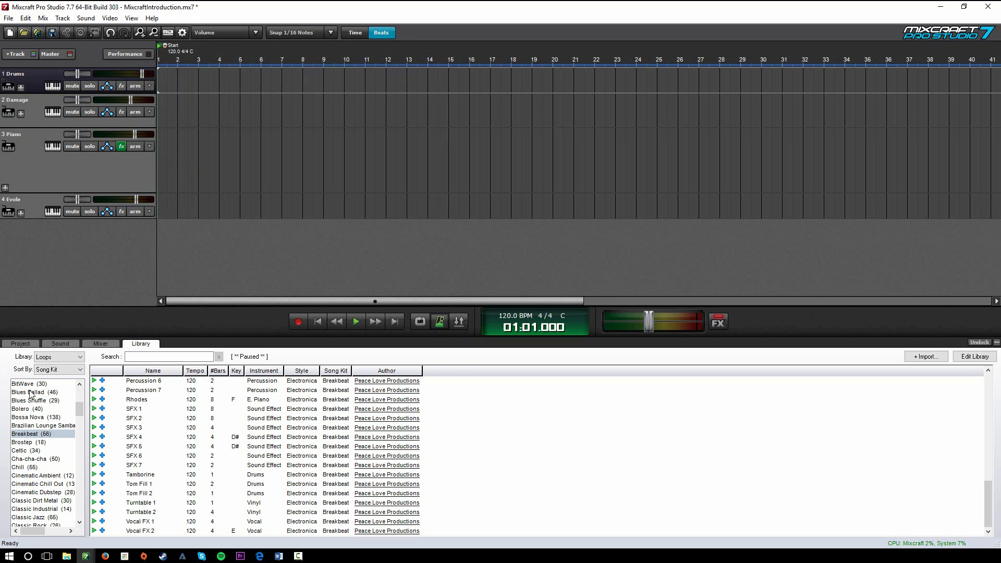
pyautogui.scroll(5, 33, 394)
pyautogui.click(47, 384)
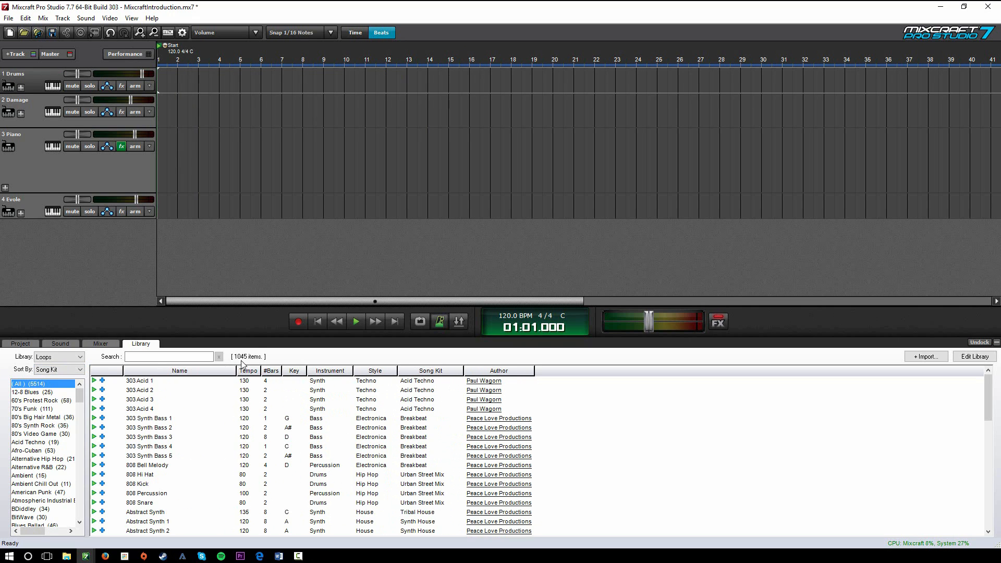
# Step: Look through the list of all loops and the complete list of song kits in the library
pyautogui.scroll(-12, 217, 455)
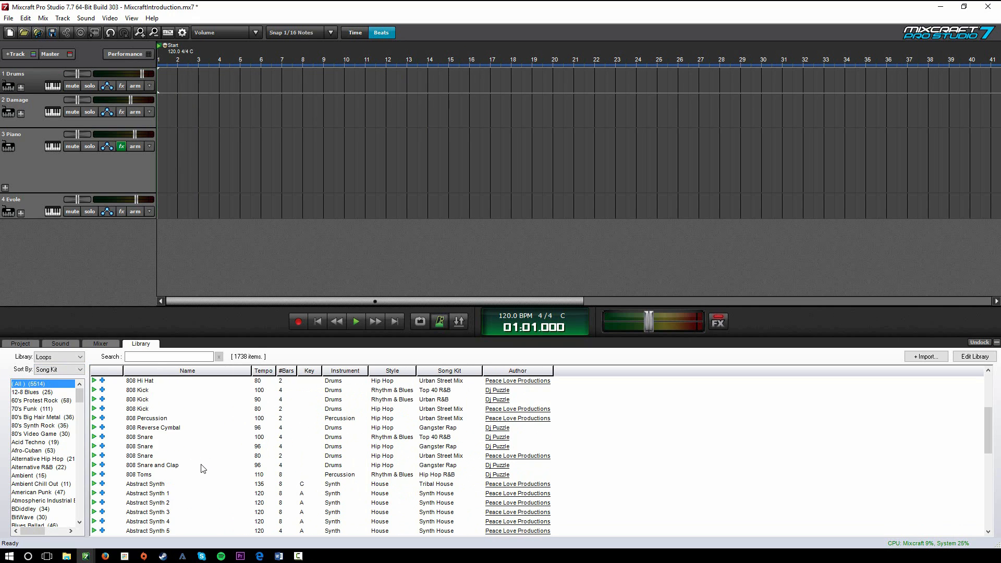
pyautogui.scroll(-6, 205, 478)
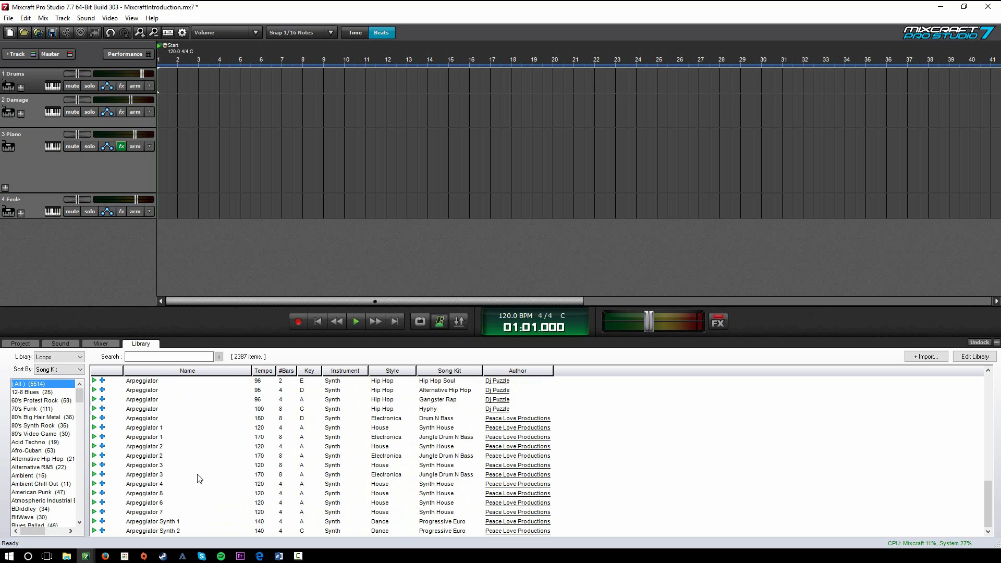
pyautogui.moveTo(80, 395); pyautogui.dragTo(87, 532)
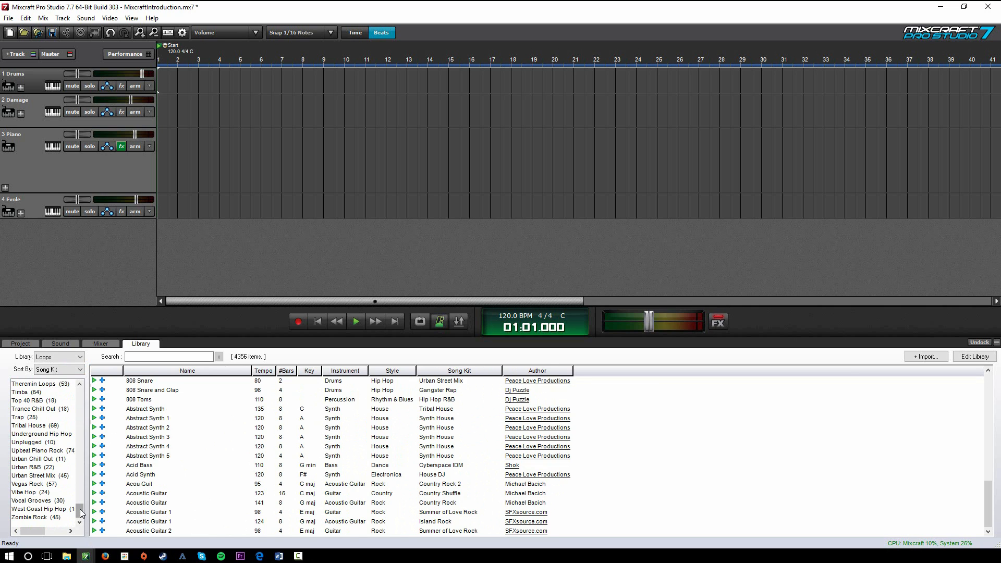
pyautogui.moveTo(81, 513); pyautogui.dragTo(81, 390)
# Step: List only the loops of the 80's Big Hair Metal song kit and look through them
pyautogui.click(41, 417)
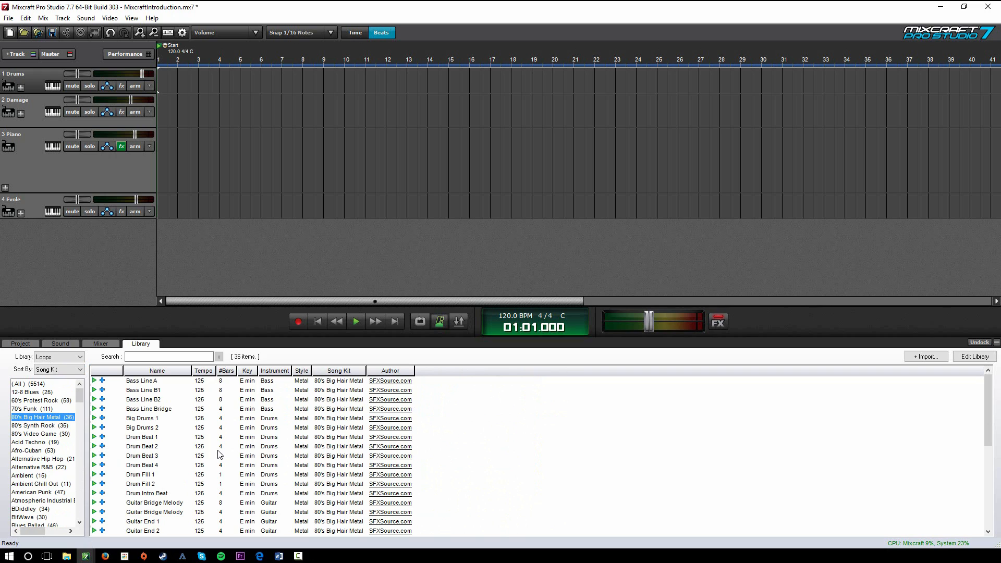
pyautogui.scroll(-3, 183, 500)
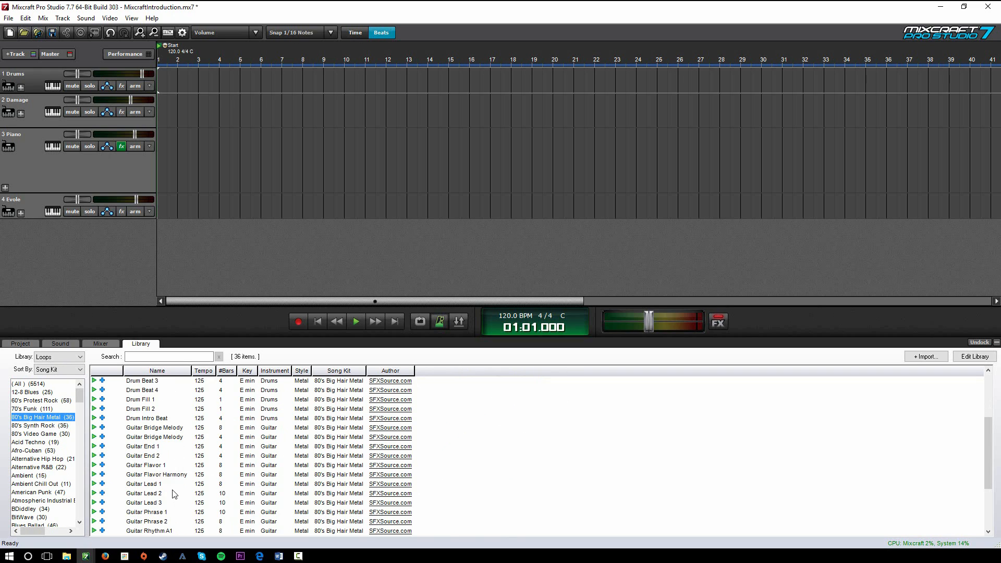
pyautogui.scroll(-1, 173, 493)
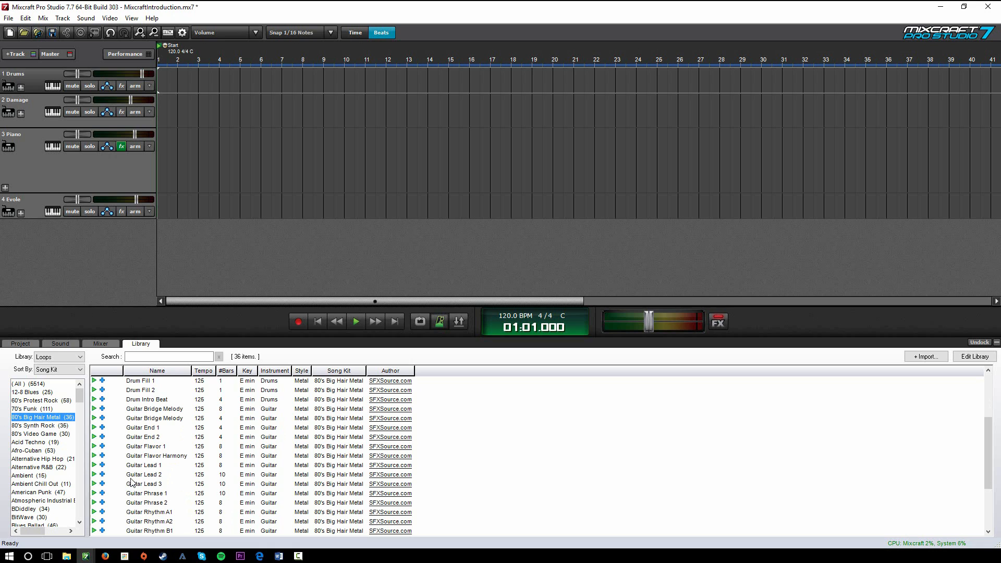
pyautogui.scroll(-3, 130, 514)
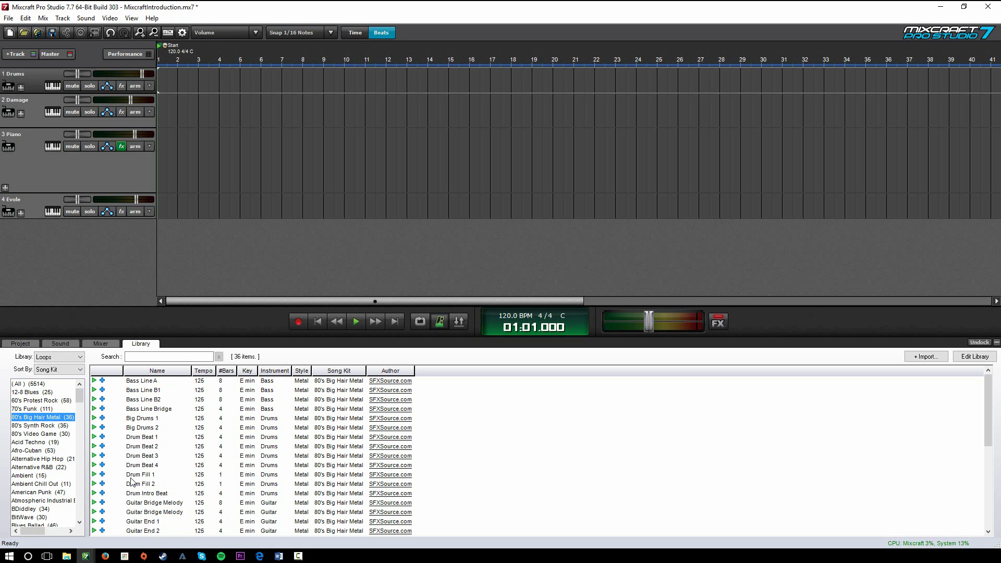
pyautogui.scroll(6, 182, 494)
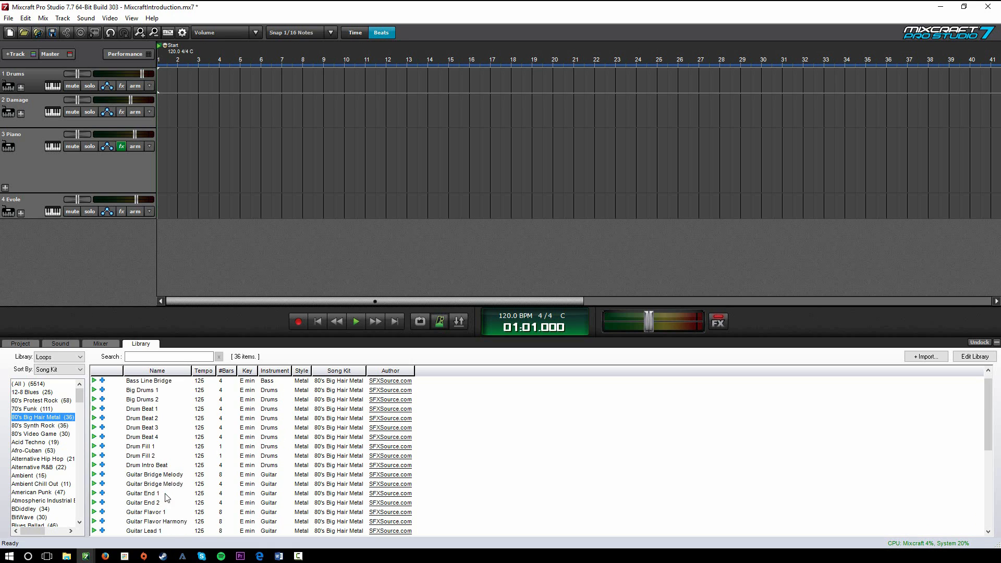
# Step: List the loops of all song kits again and shrink the library area to give the tracks more room
pyautogui.click(27, 384)
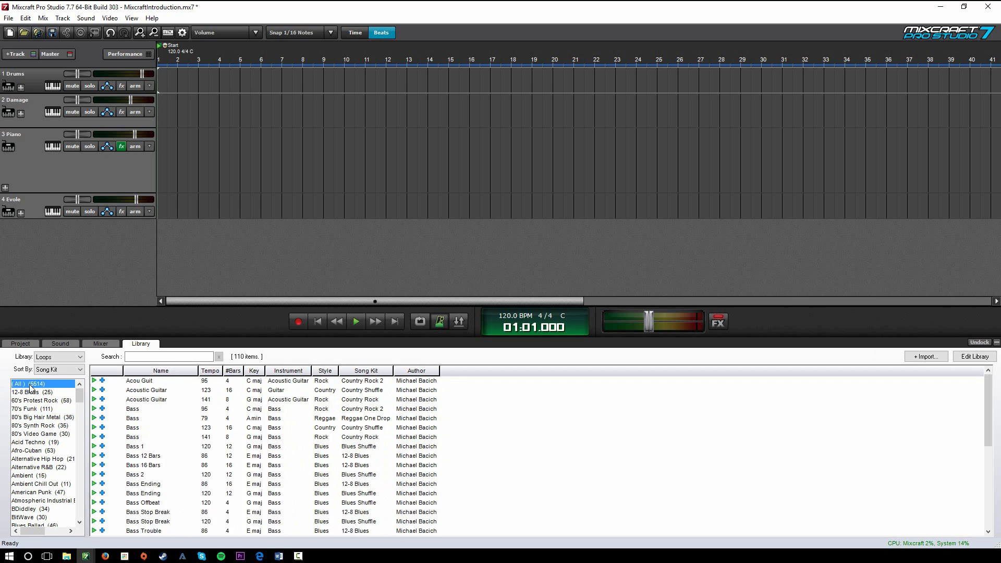
pyautogui.moveTo(173, 328); pyautogui.dragTo(171, 404)
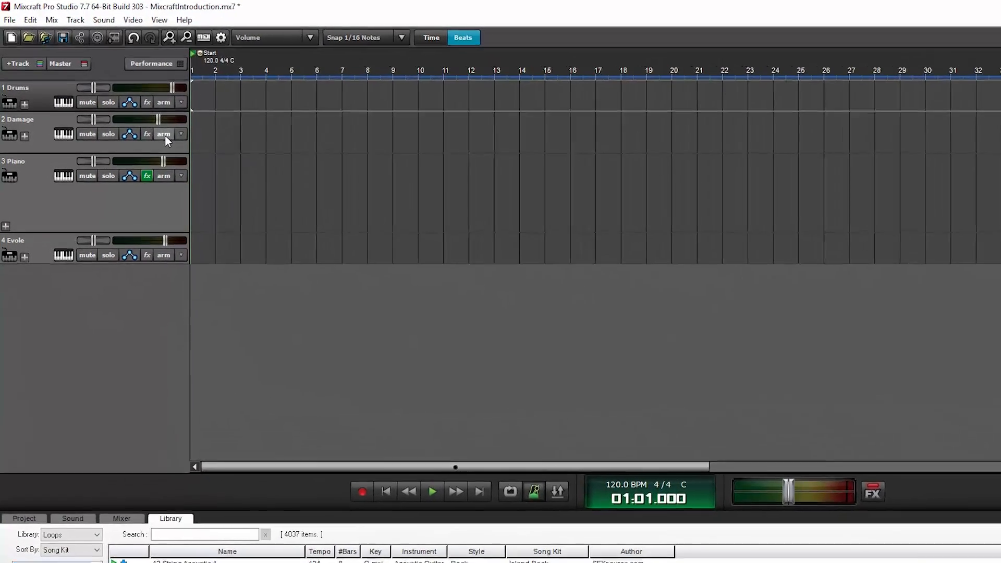
# Step: Arm the Damage track for recording and open the editor of its Kontakt 5 instrument
pyautogui.click(135, 111)
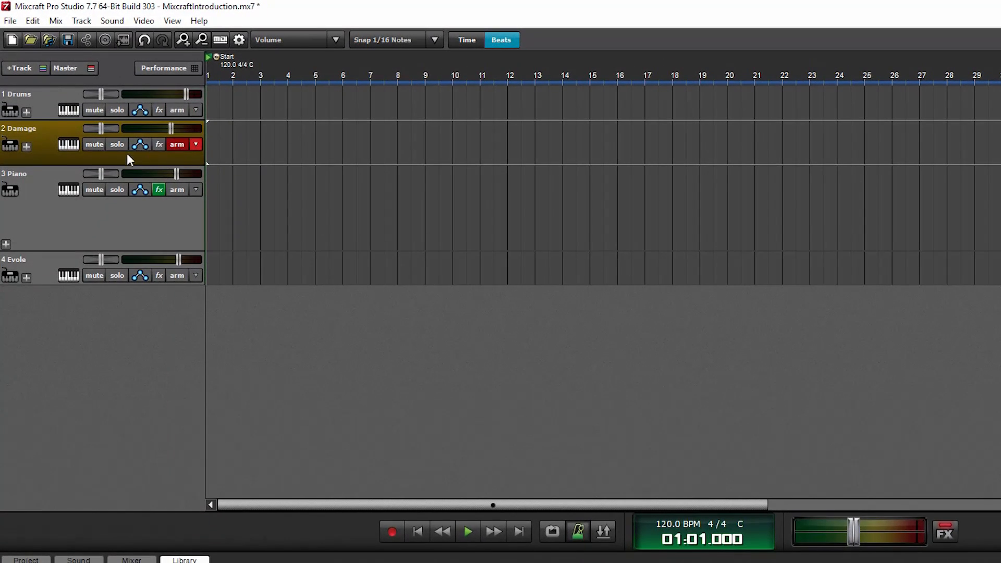
pyautogui.click(70, 146)
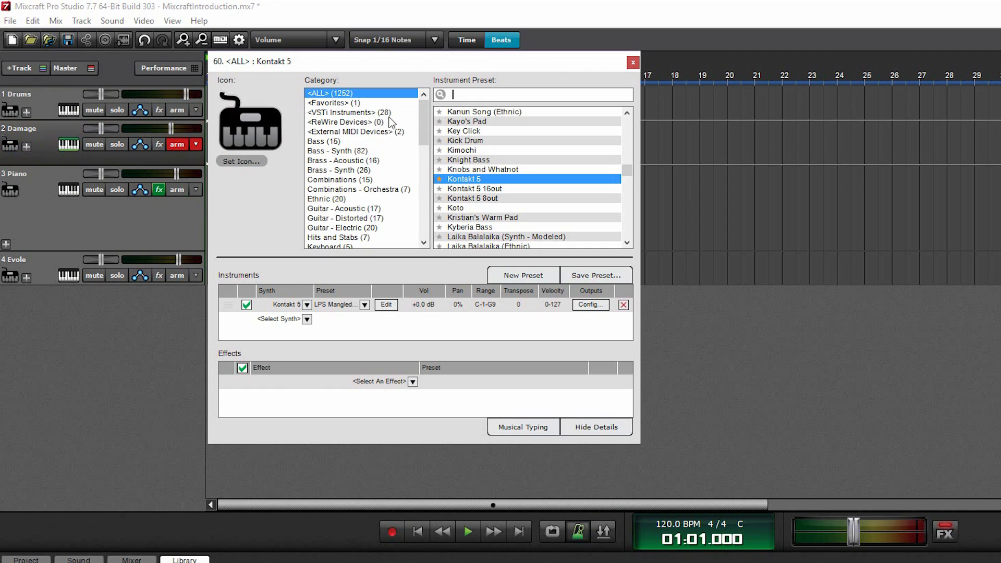
pyautogui.moveTo(420, 108)
pyautogui.mouseDown()
pyautogui.moveTo(417, 197)
pyautogui.moveTo(408, 113)
pyautogui.moveTo(419, 232)
pyautogui.moveTo(420, 110)
pyautogui.mouseUp()
pyautogui.click(386, 306)
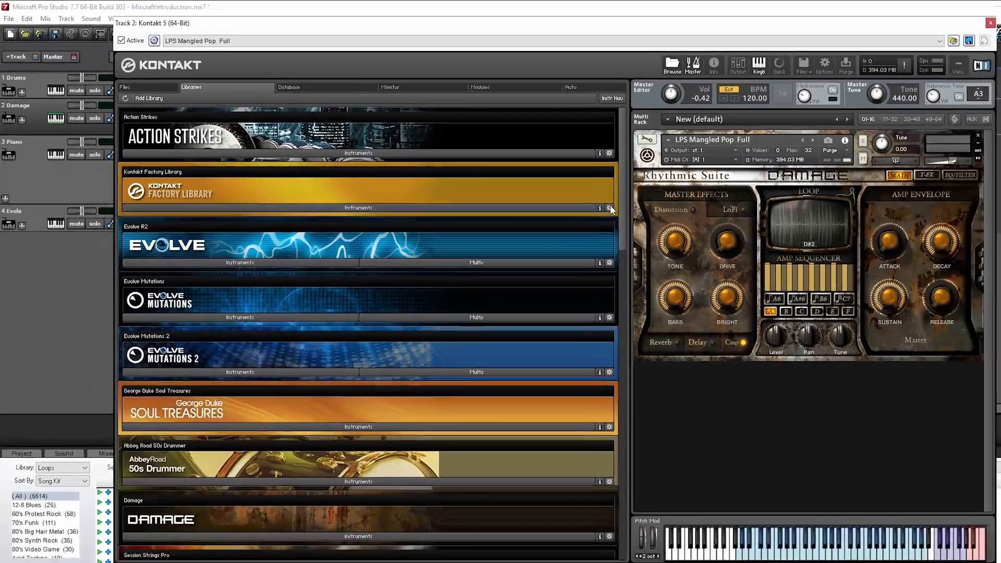
# Step: Look over the Kontakt libraries and the loaded Damage patch, and close the Kontakt editor and the instrument selection
pyautogui.moveTo(622, 213); pyautogui.dragTo(598, 97)
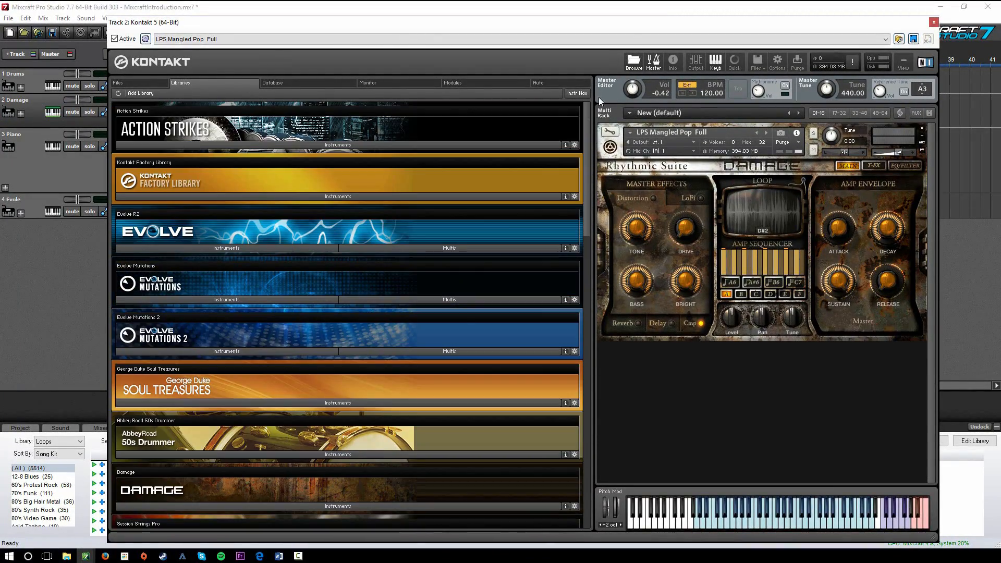
pyautogui.moveTo(636, 26); pyautogui.dragTo(614, 12)
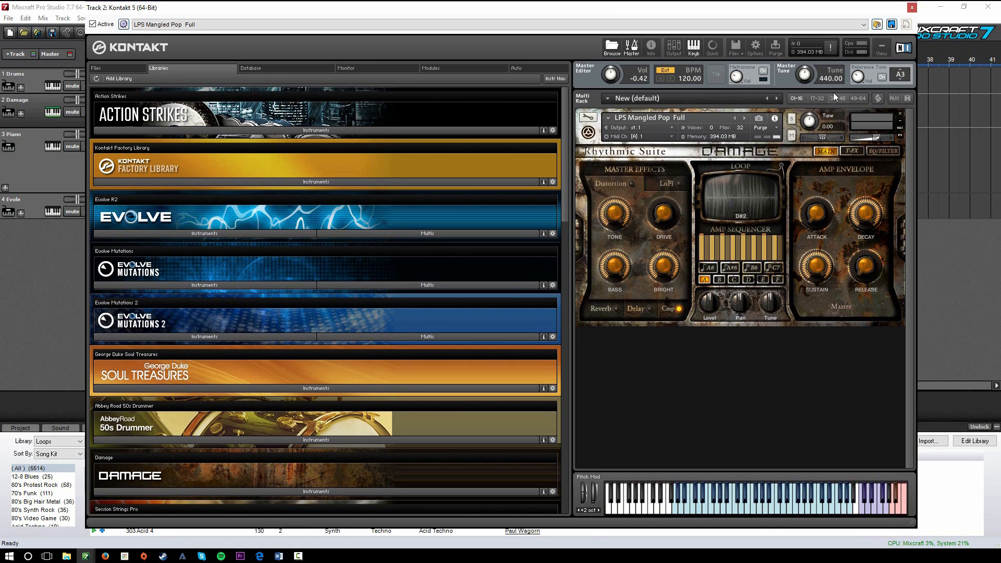
pyautogui.click(911, 8)
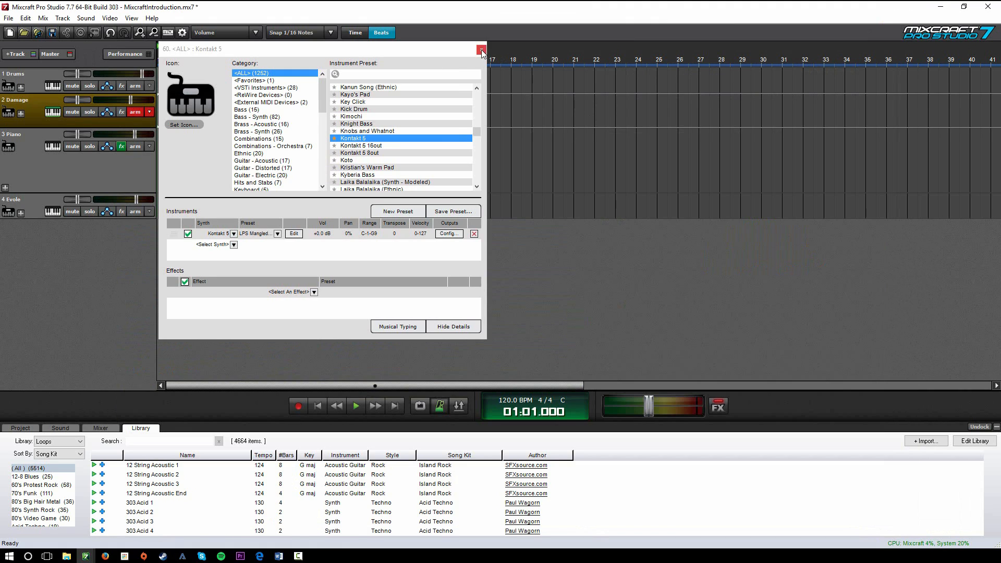
pyautogui.click(481, 48)
# Step: Try arming the Piano and Evole tracks together, disarm both, and arm only the Damage track again
pyautogui.click(134, 150)
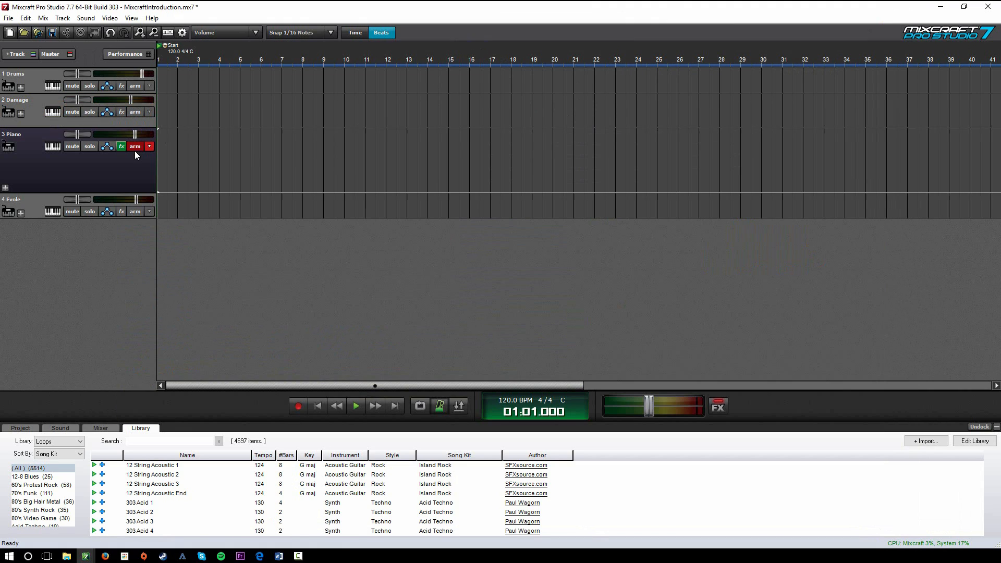
pyautogui.click(136, 211)
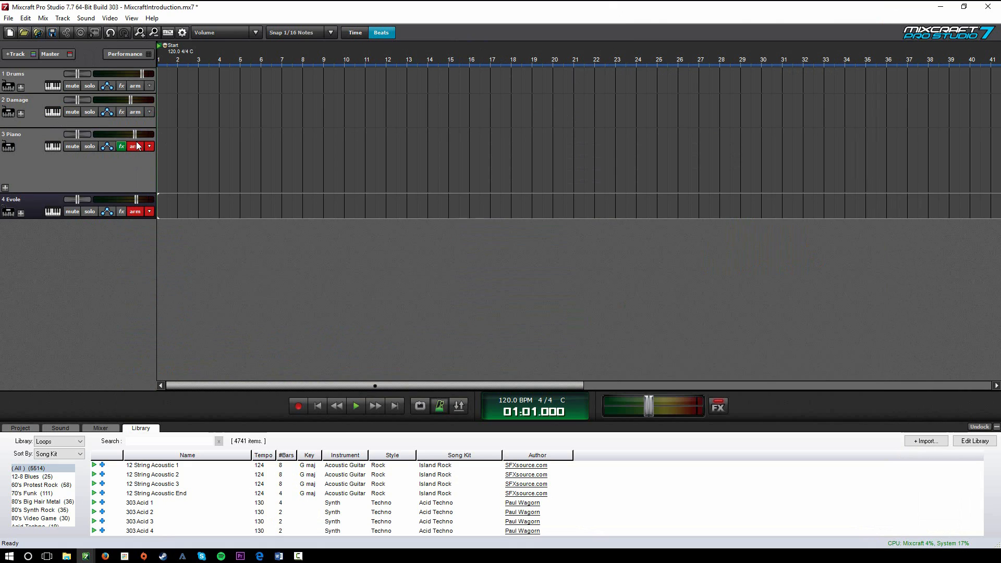
pyautogui.click(136, 147)
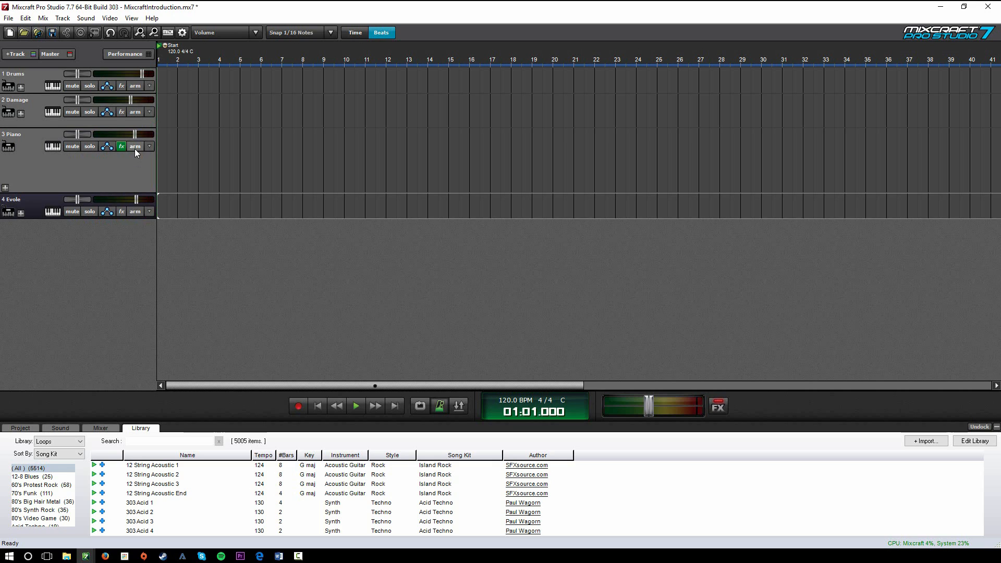
pyautogui.click(131, 114)
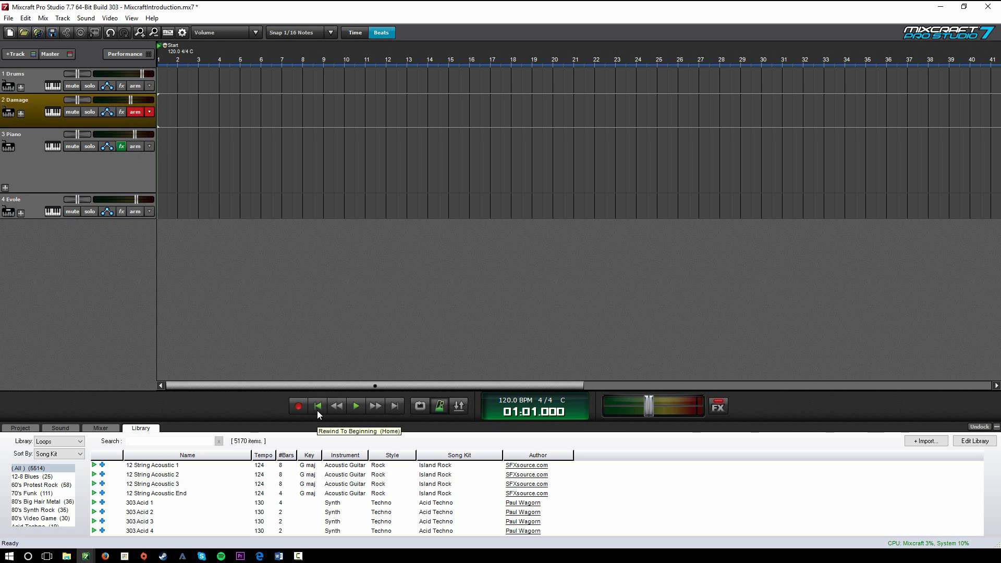
# Step: Try the one-measure recording count-in in the metronome settings, switch it off again and confirm the settings
pyautogui.click(440, 407)
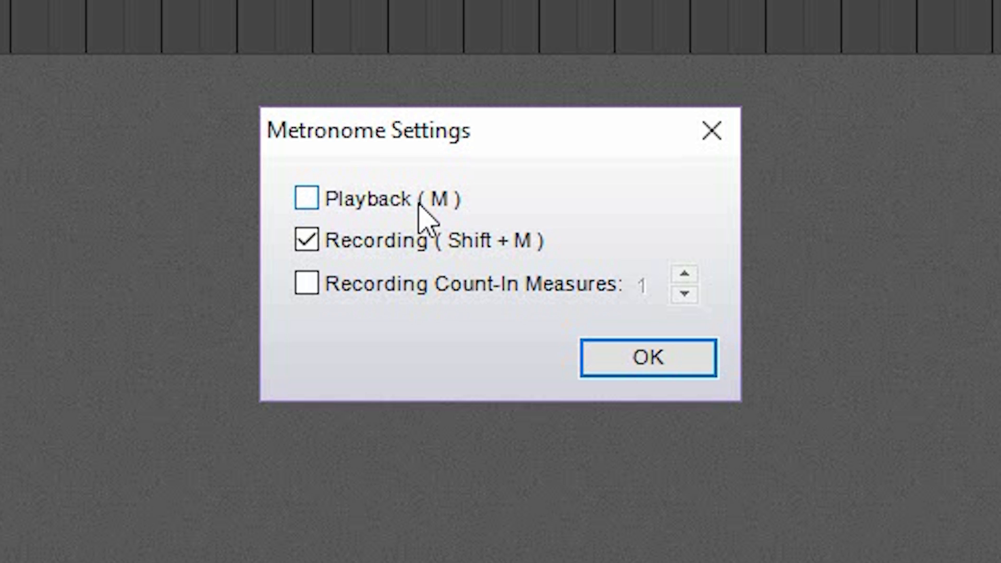
pyautogui.click(417, 282)
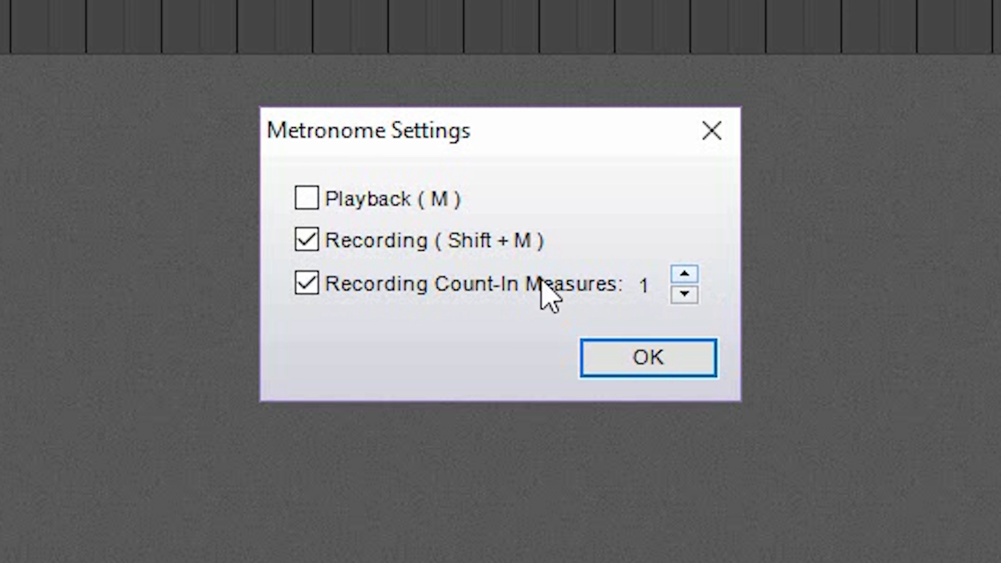
pyautogui.click(306, 283)
pyautogui.click(647, 357)
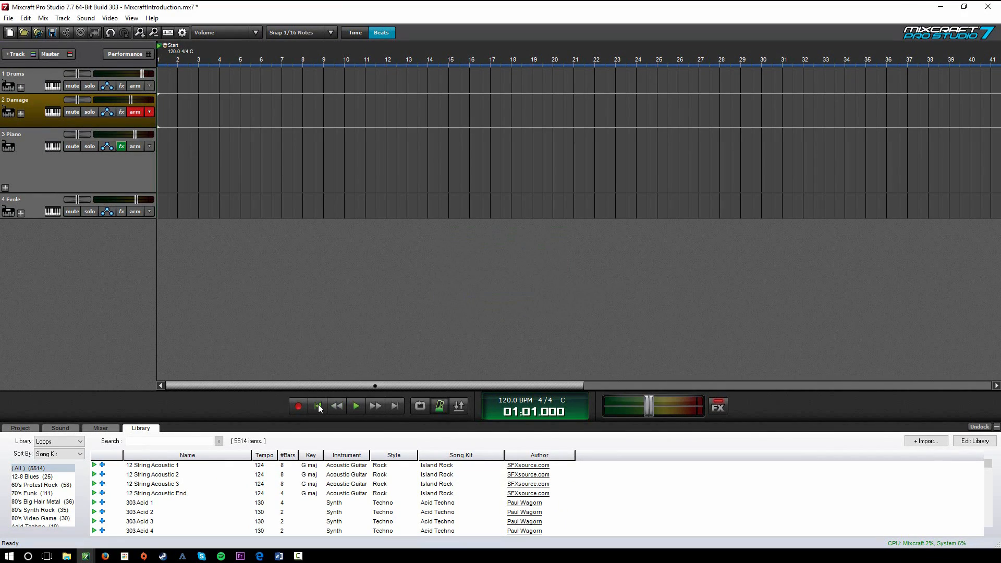
# Step: Record one sustained C3 note on the Damage track as a clip about three measures long
pyautogui.press('r')
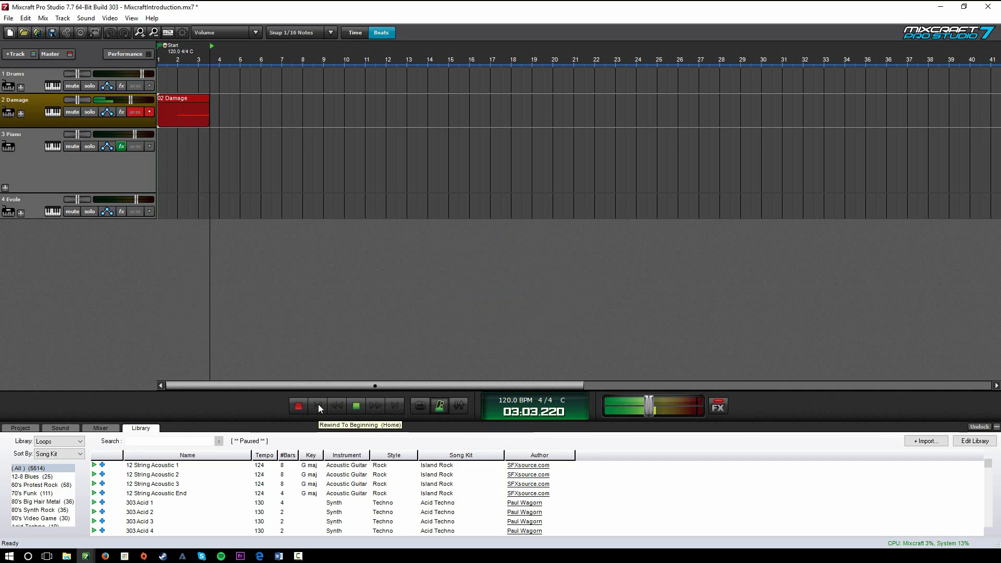
pyautogui.press('space')
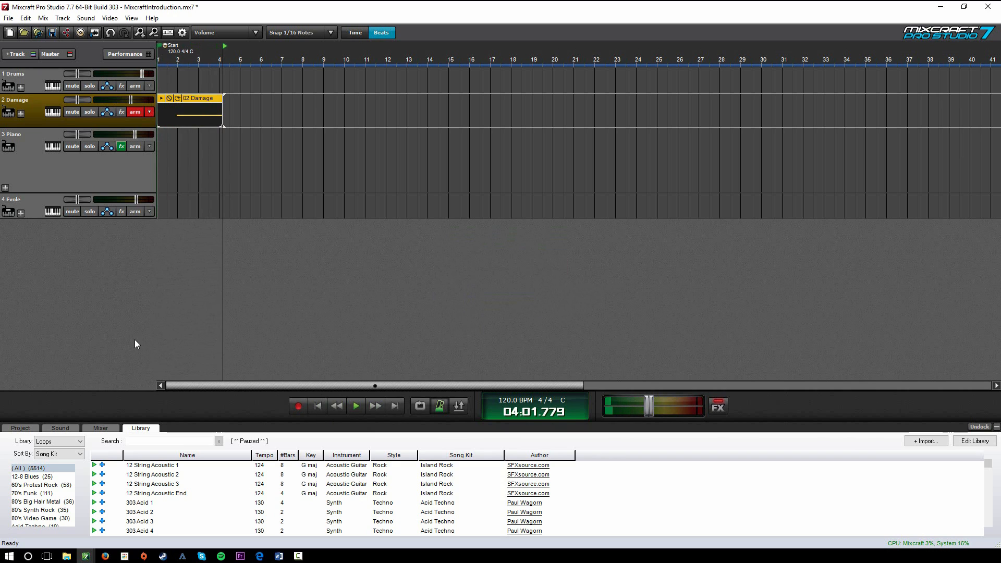
# Step: Open the recorded Damage clip for note editing and lengthen its C3 note to end at measure 6
pyautogui.doubleClick(210, 121)
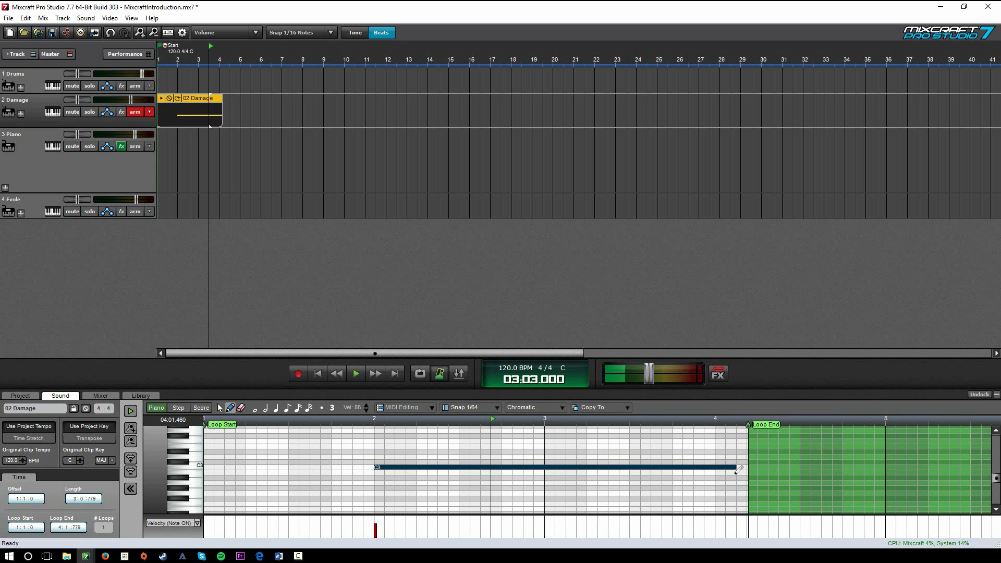
pyautogui.moveTo(735, 467); pyautogui.dragTo(908, 468)
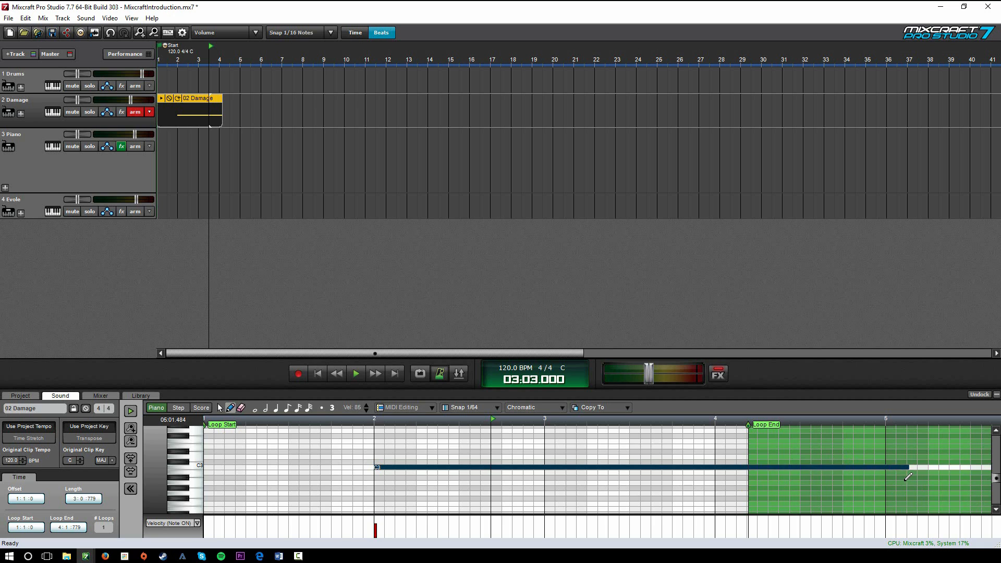
pyautogui.moveTo(682, 468); pyautogui.dragTo(785, 467)
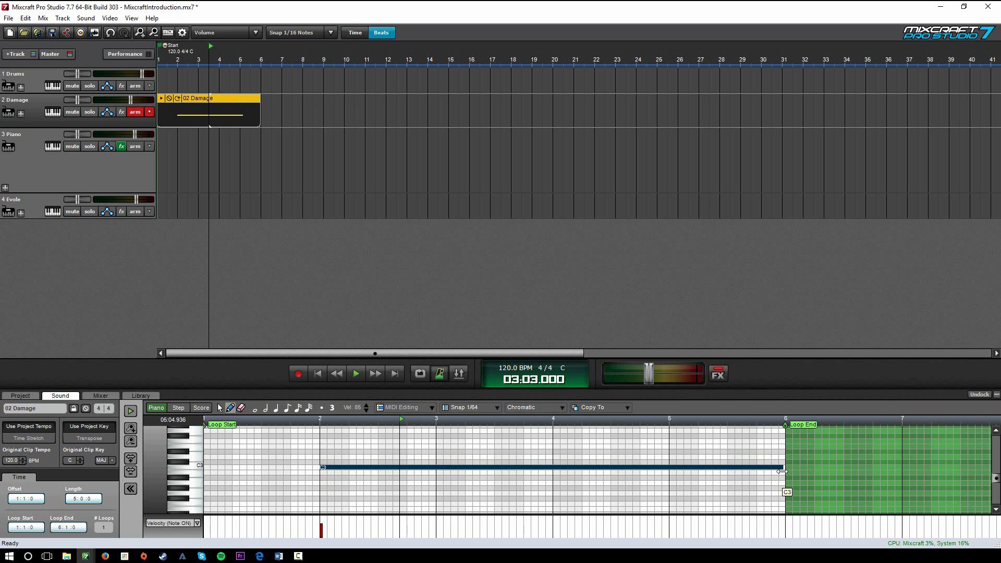
# Step: Open the master effects, disable the Acoustica Chorus and close the effects window
pyautogui.click(718, 375)
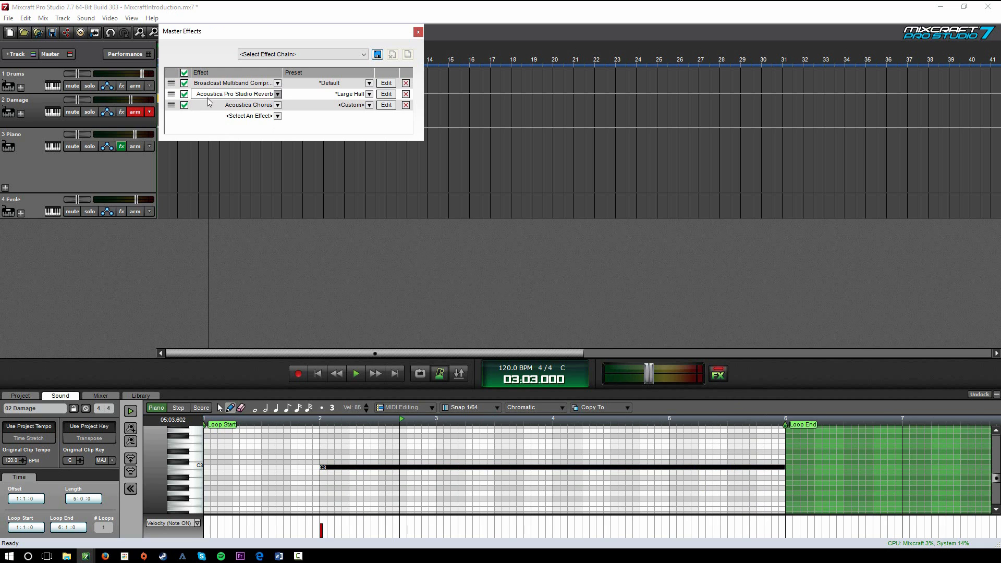
pyautogui.moveTo(268, 30); pyautogui.dragTo(576, 159)
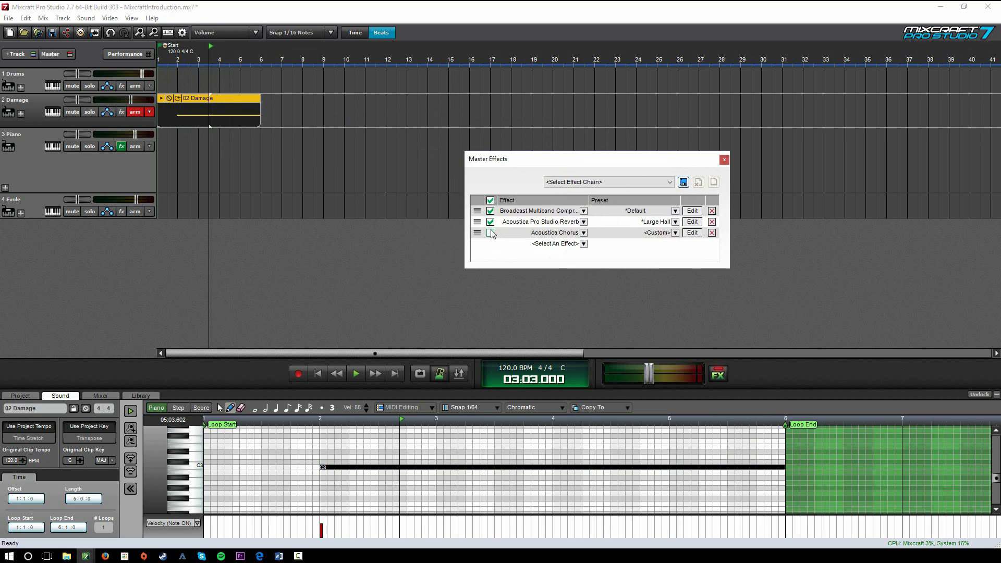
pyautogui.click(724, 160)
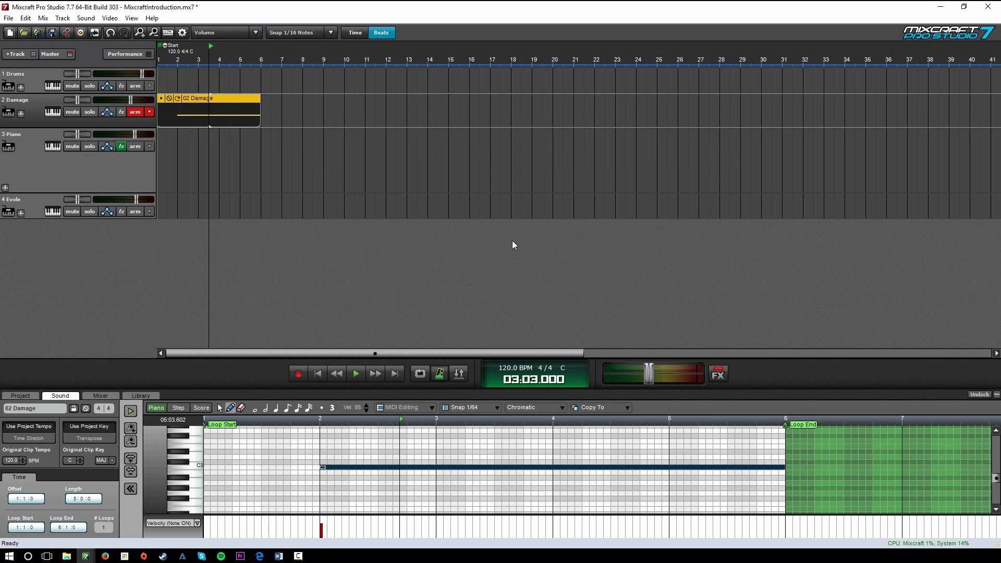
# Step: Arm the Drums track and record a sustained C3 note on it as a clip of about three and a half measures from the project start
pyautogui.click(315, 374)
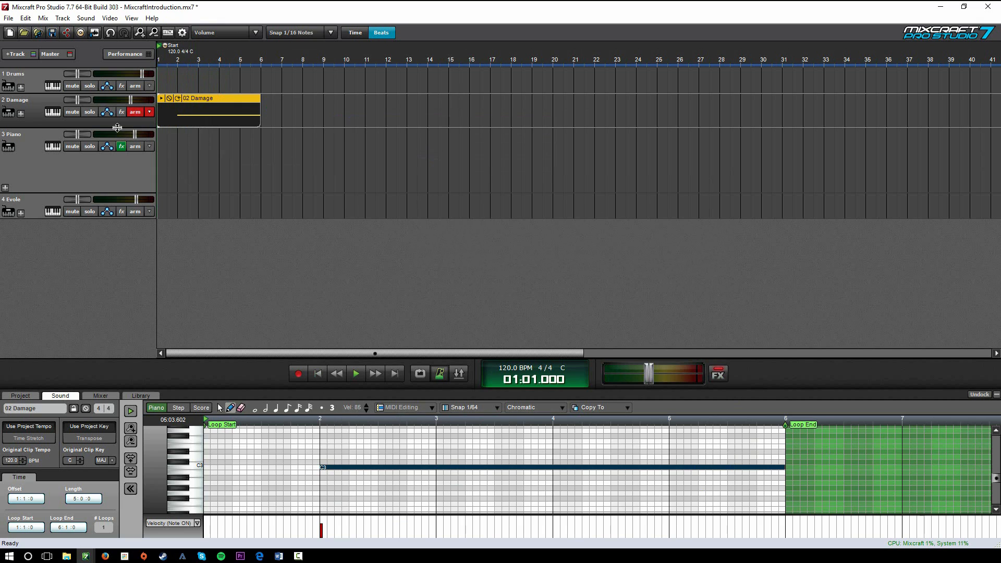
pyautogui.click(192, 98)
pyautogui.click(134, 86)
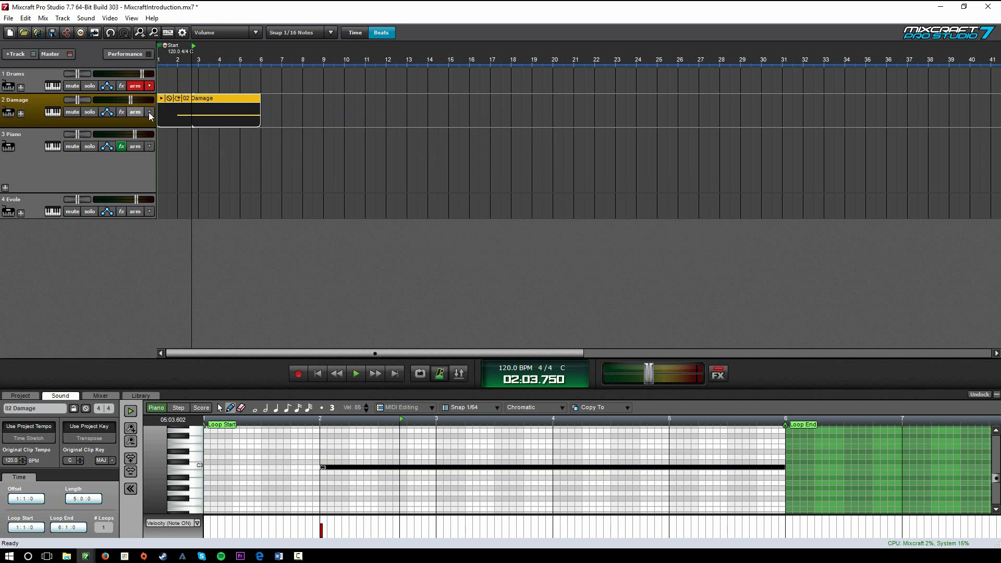
pyautogui.click(318, 374)
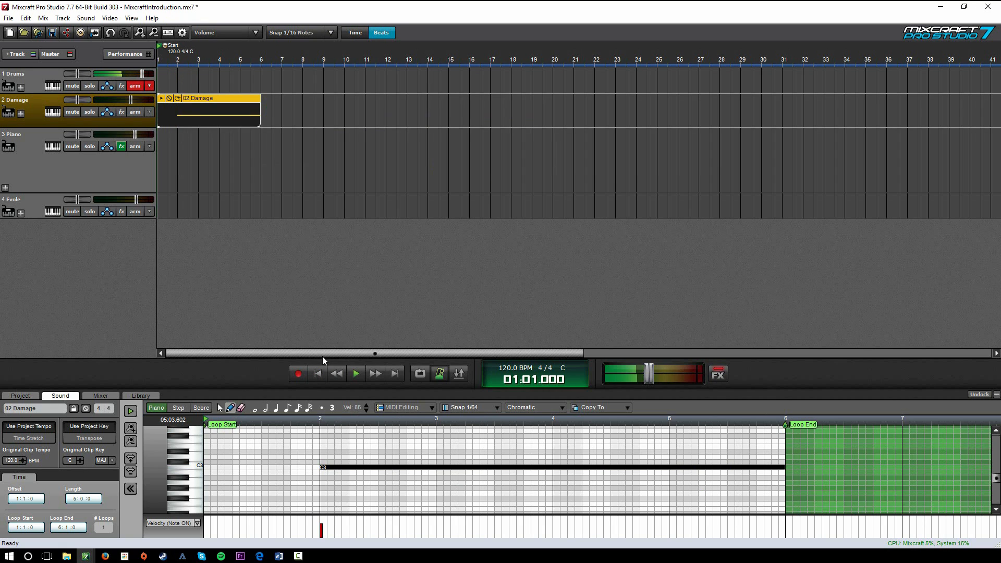
pyautogui.press('r')
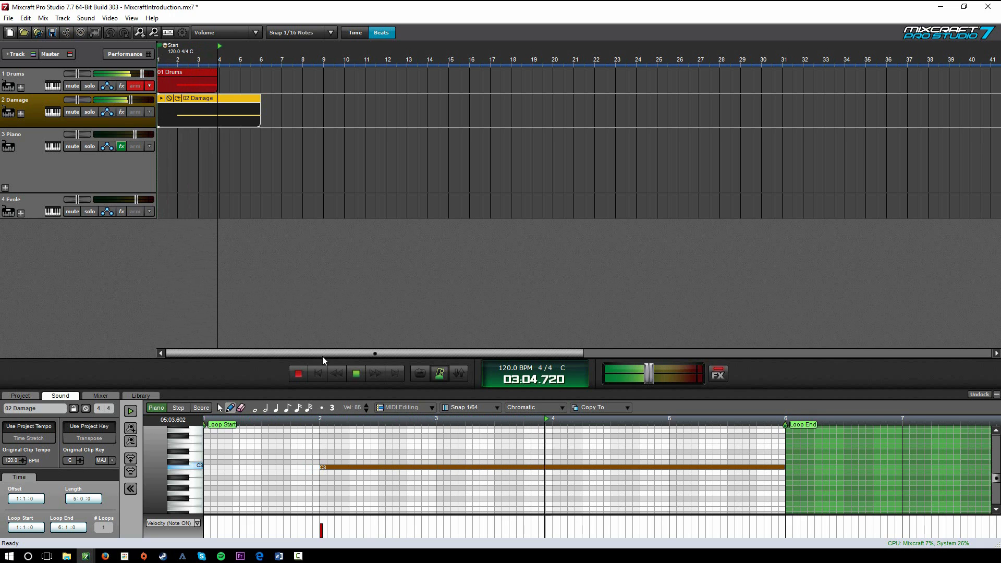
pyautogui.press('space')
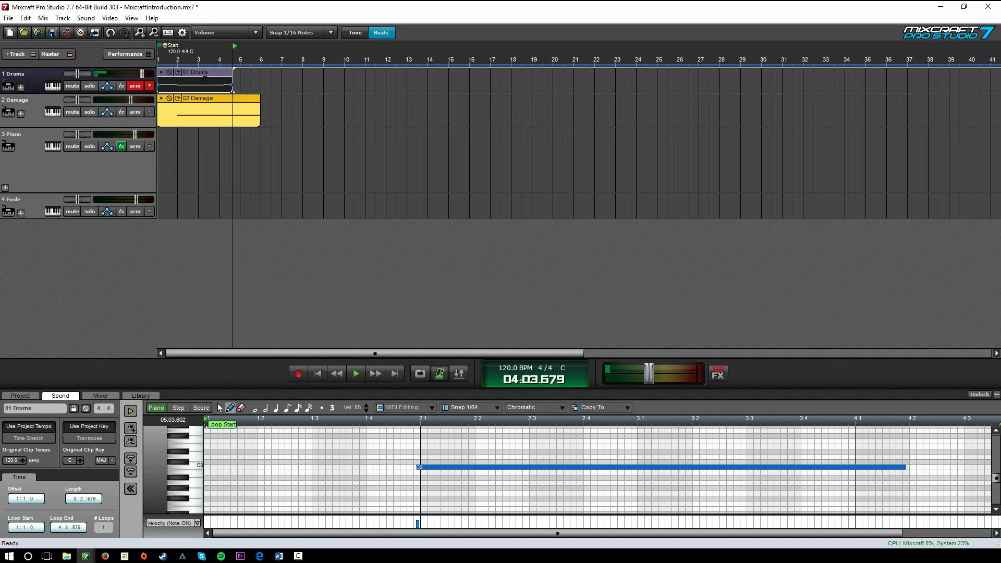
# Step: Move the Drums clip's C3 note to start at measure 2 and lengthen it to end at measure 6
pyautogui.click(205, 79)
pyautogui.moveTo(461, 467); pyautogui.dragTo(467, 468)
pyautogui.moveTo(268, 390); pyautogui.dragTo(282, 293)
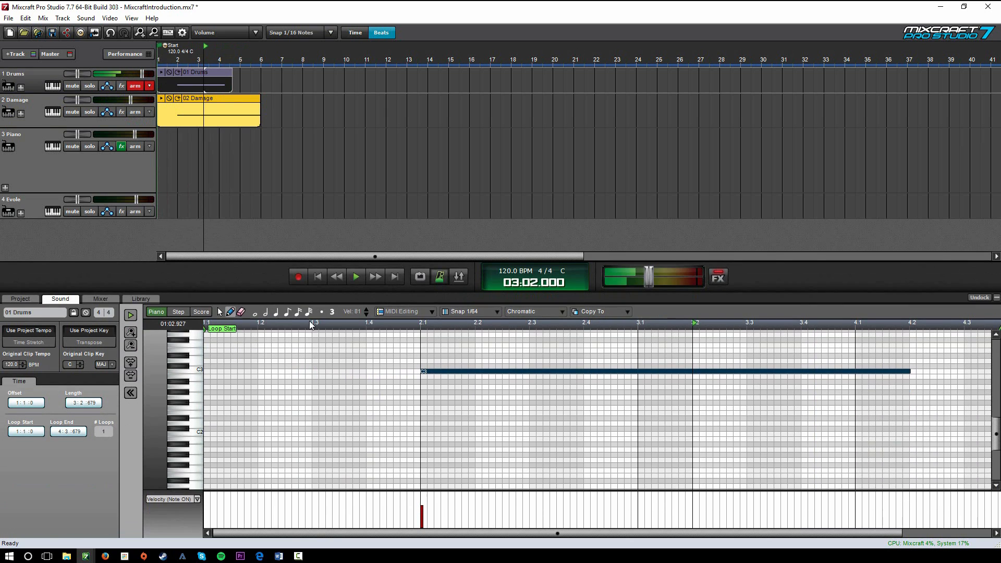
pyautogui.scroll(-5, 312, 326)
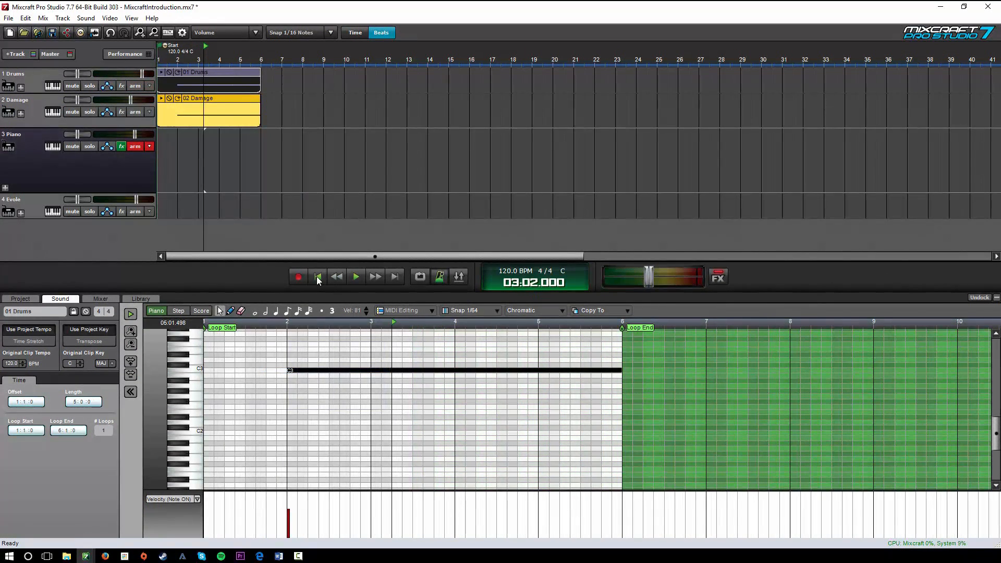
# Step: Record a chord and melody part on the armed Piano track from the project start to about measure 7, and return to the start
pyautogui.click(317, 276)
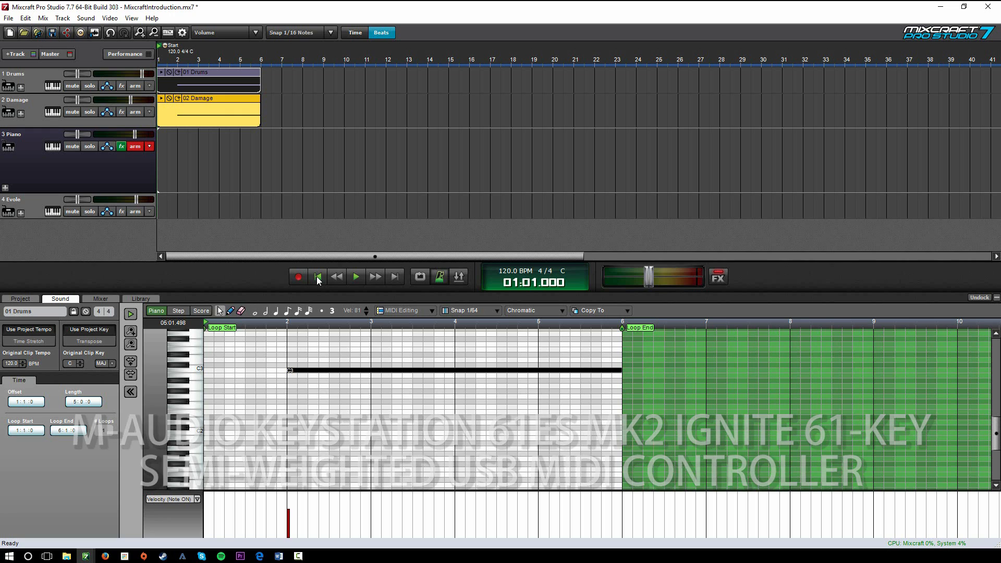
pyautogui.press('r')
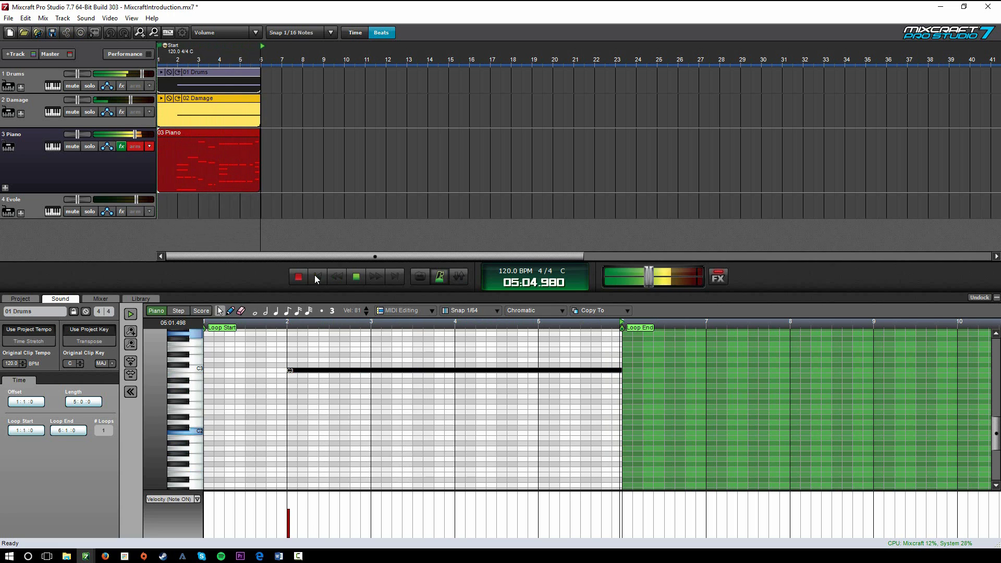
pyautogui.press('space')
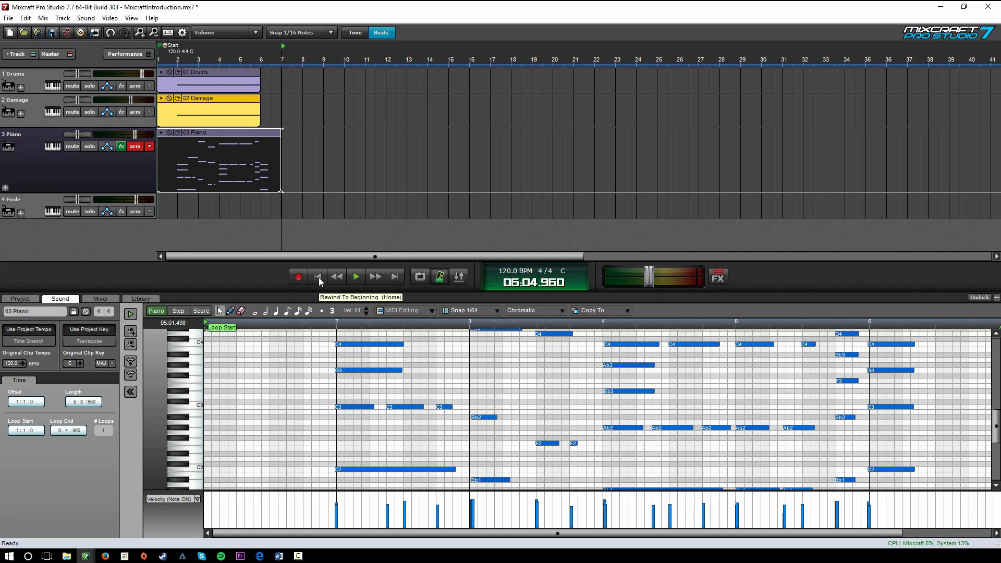
pyautogui.click(319, 282)
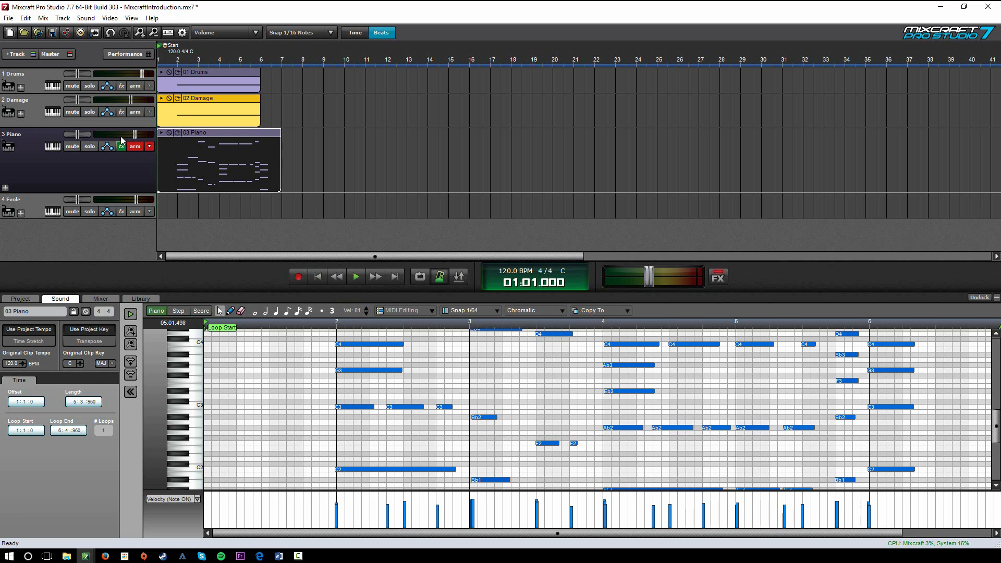
# Step: Show the Track Volume automation lane beneath the Piano track
pyautogui.scroll(6, 242, 158)
pyautogui.click(254, 161)
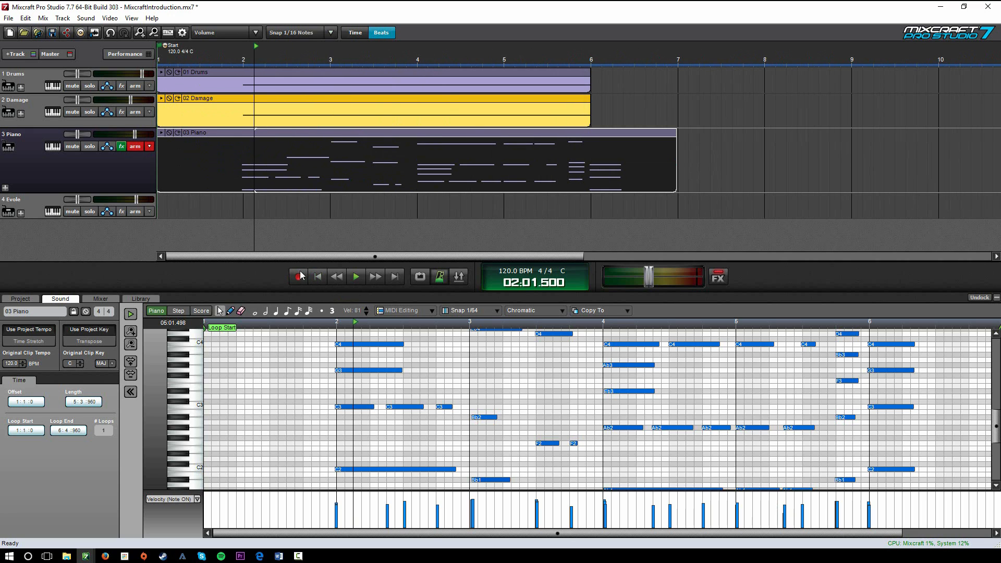
pyautogui.click(317, 276)
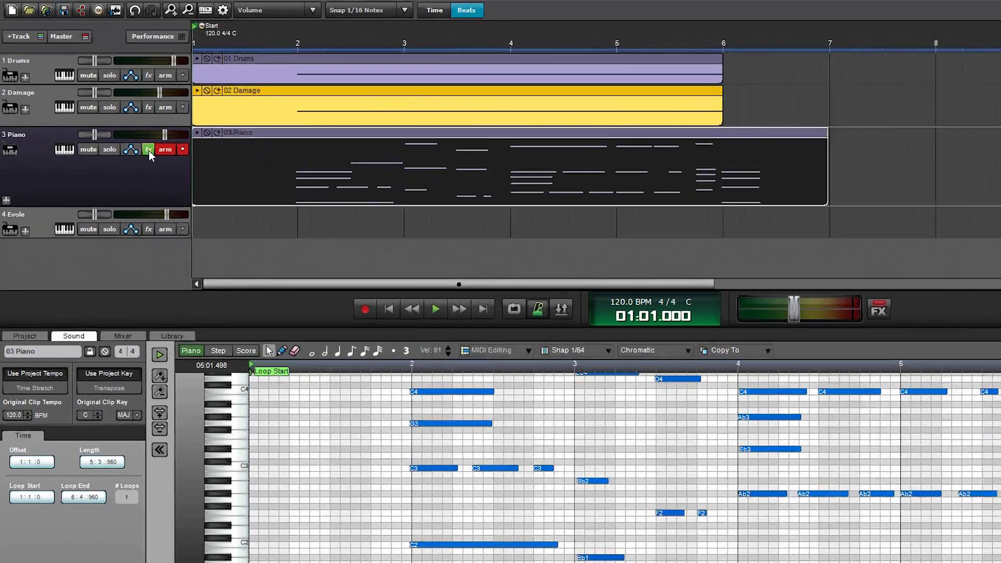
pyautogui.click(130, 149)
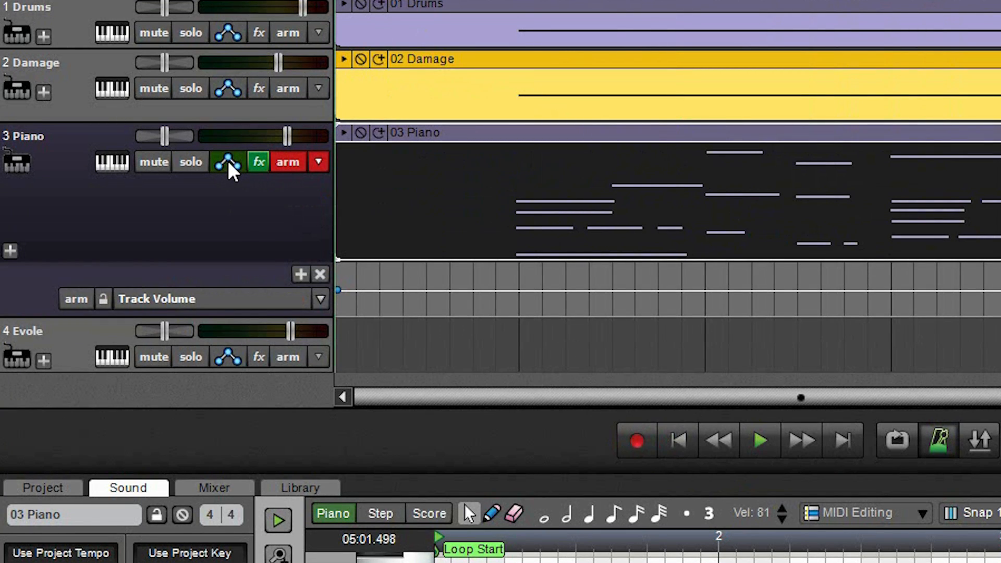
pyautogui.click(229, 165)
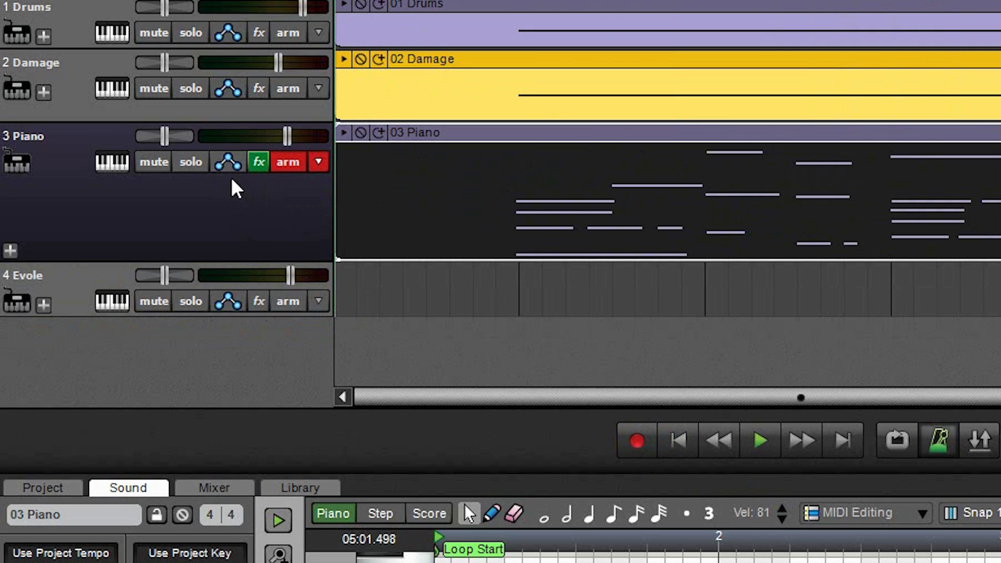
pyautogui.click(229, 166)
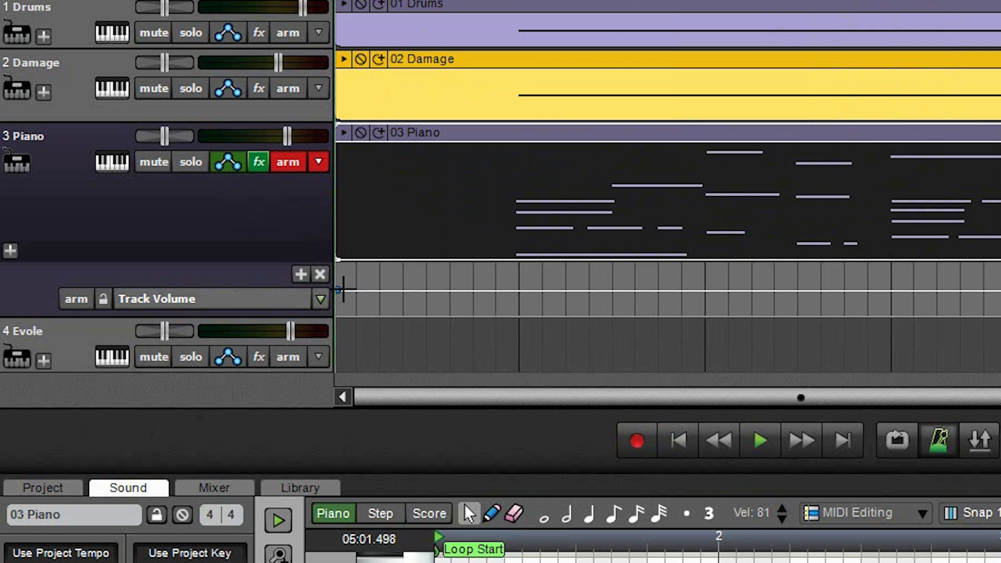
# Step: Look through the Kontakt 5 parameters that can be automated on the Piano track, leaving Track Volume selected
pyautogui.click(319, 300)
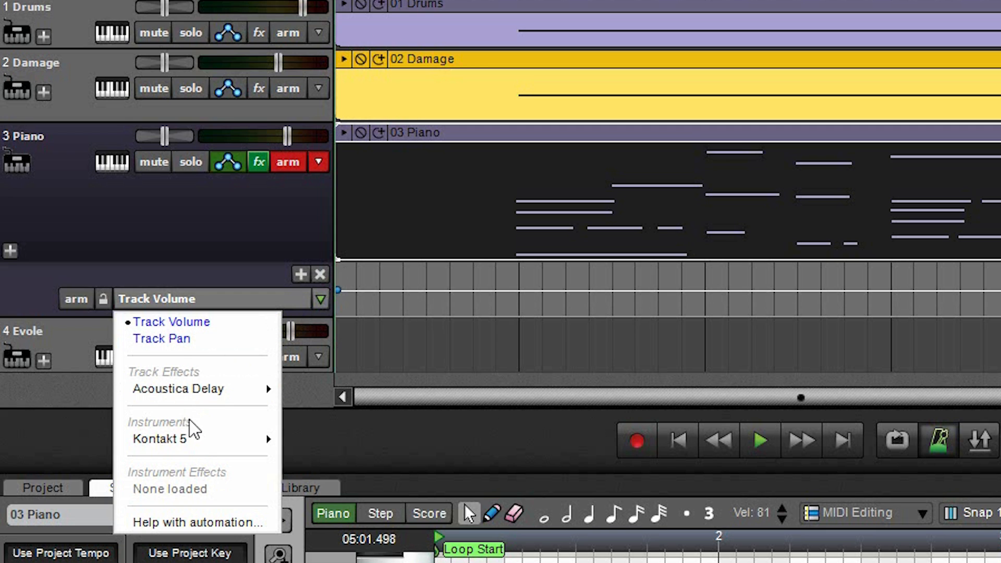
pyautogui.moveTo(198, 439)
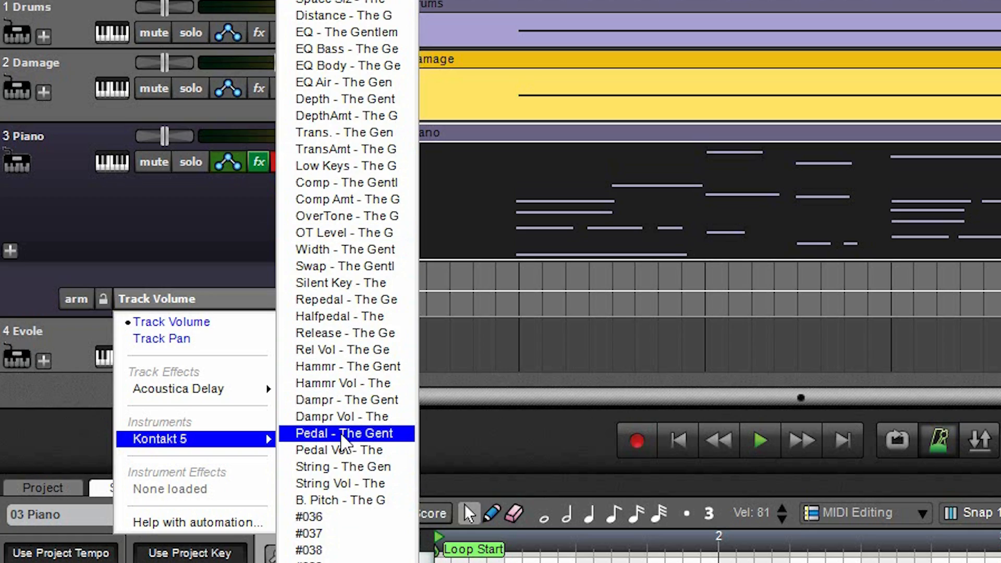
pyautogui.click(461, 425)
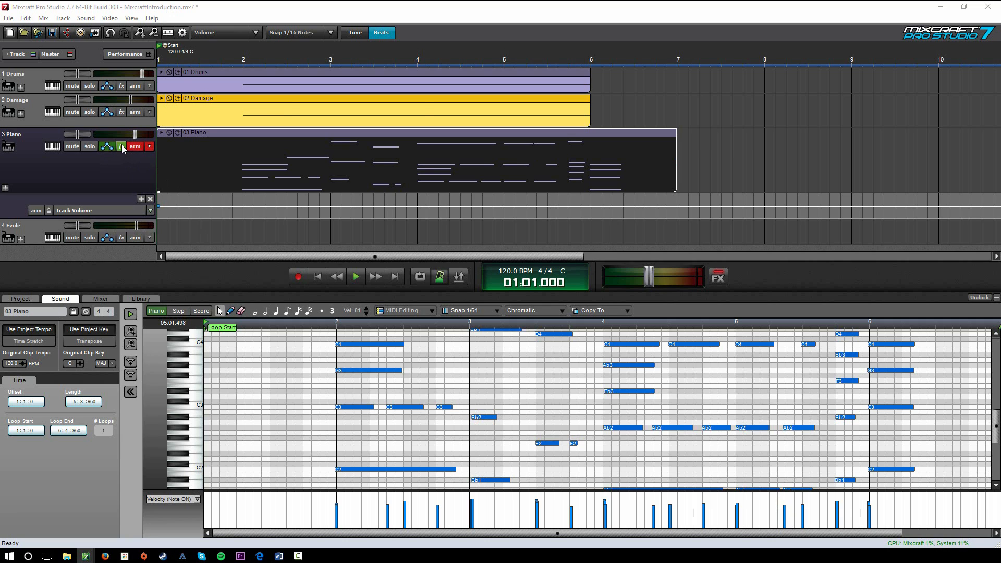
# Step: Browse the effects available for the Piano track, add the Broadcast Multiband Compressor after the Acoustica Delay and open its editor
pyautogui.click(121, 146)
pyautogui.moveTo(267, 109); pyautogui.dragTo(385, 240)
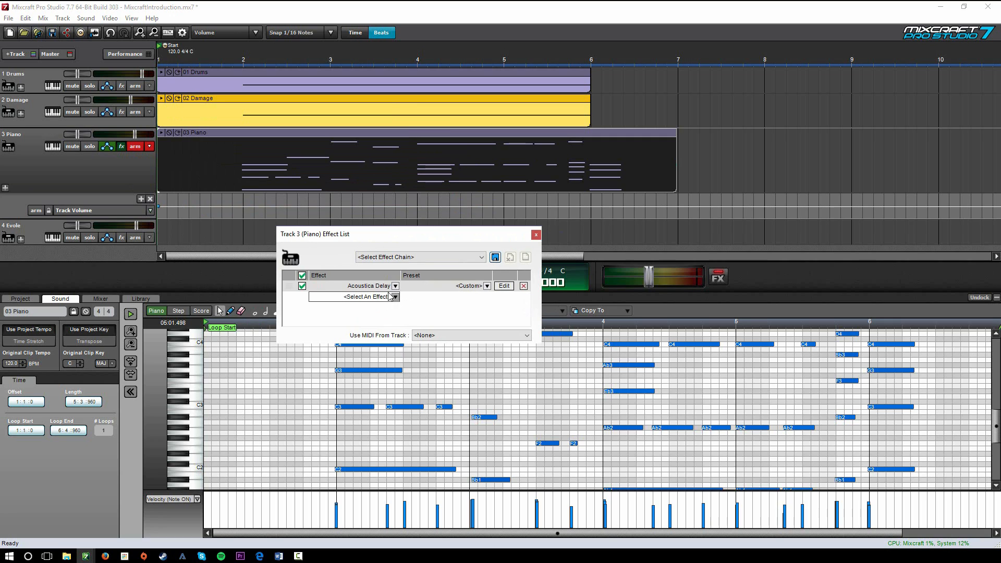
pyautogui.click(395, 296)
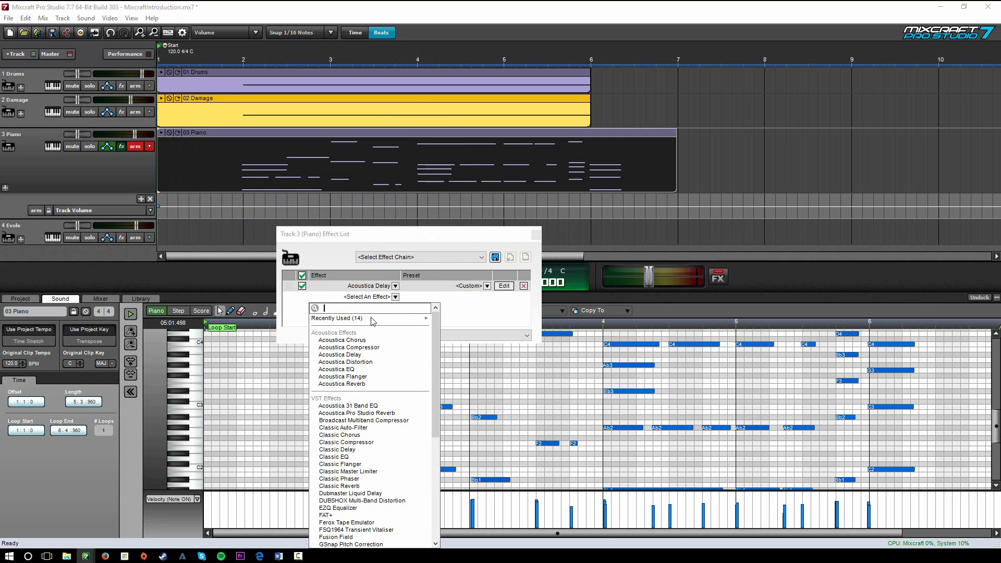
pyautogui.scroll(-5, 379, 359)
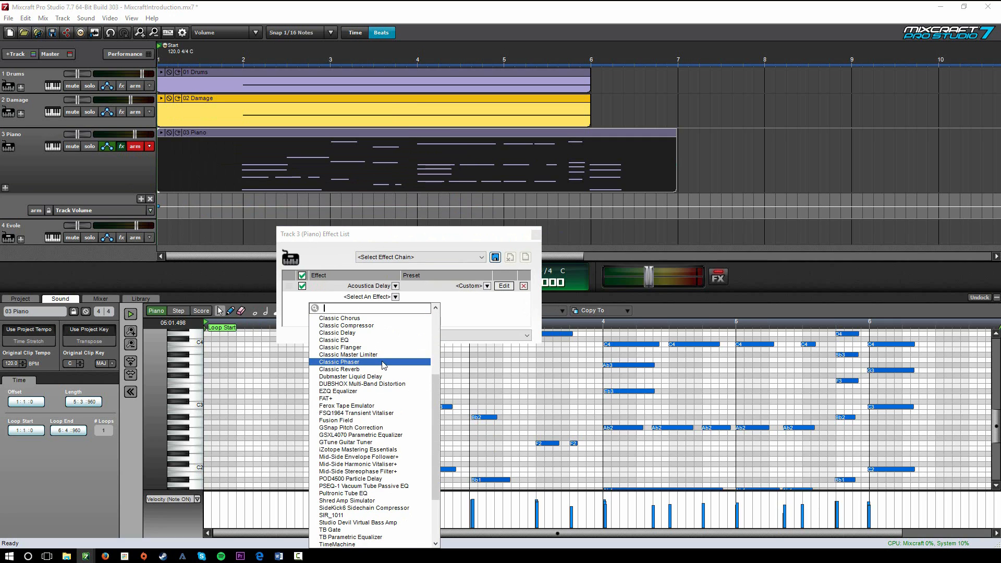
pyautogui.moveTo(423, 240); pyautogui.dragTo(466, 140)
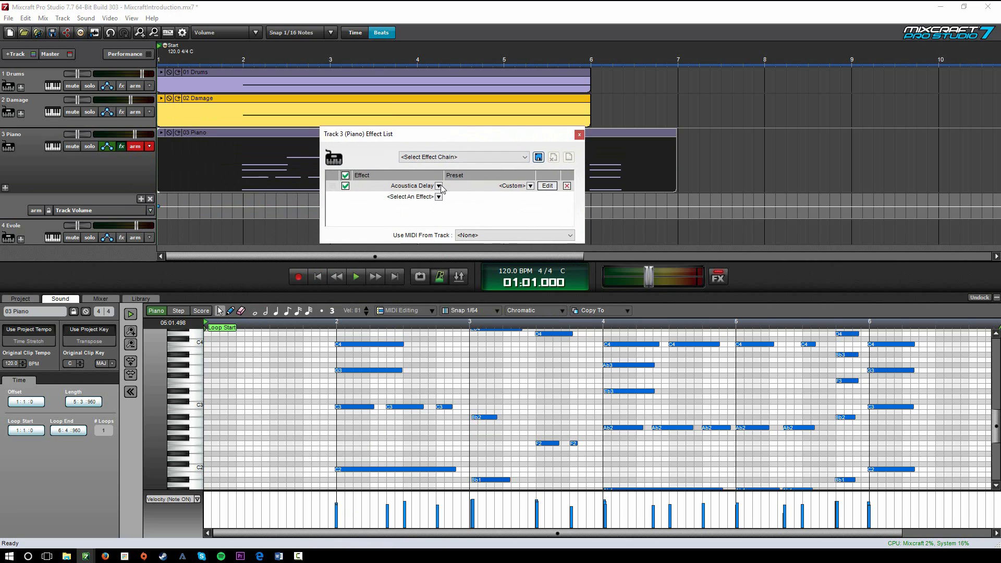
pyautogui.click(438, 197)
pyautogui.scroll(-6, 437, 267)
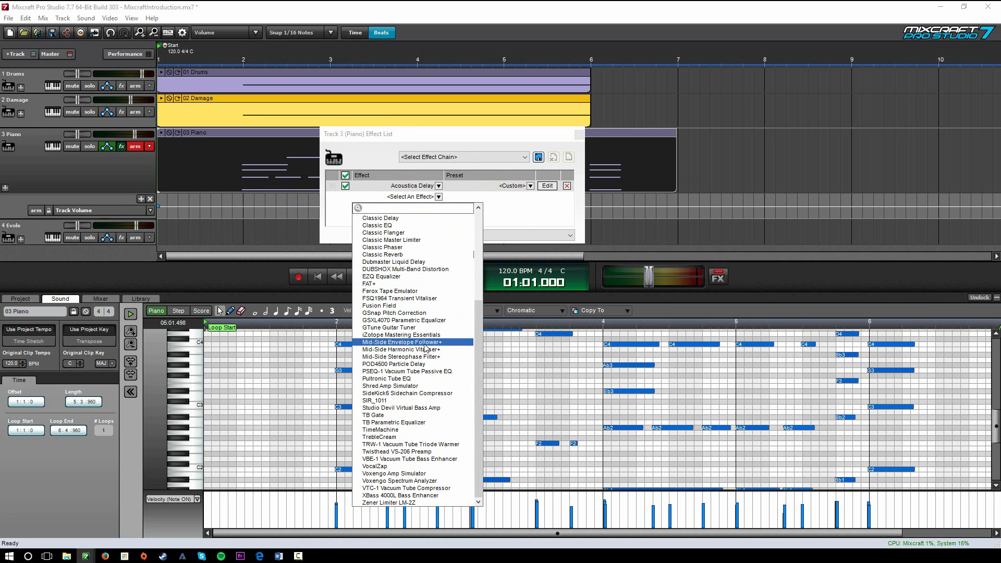
pyautogui.scroll(3, 411, 318)
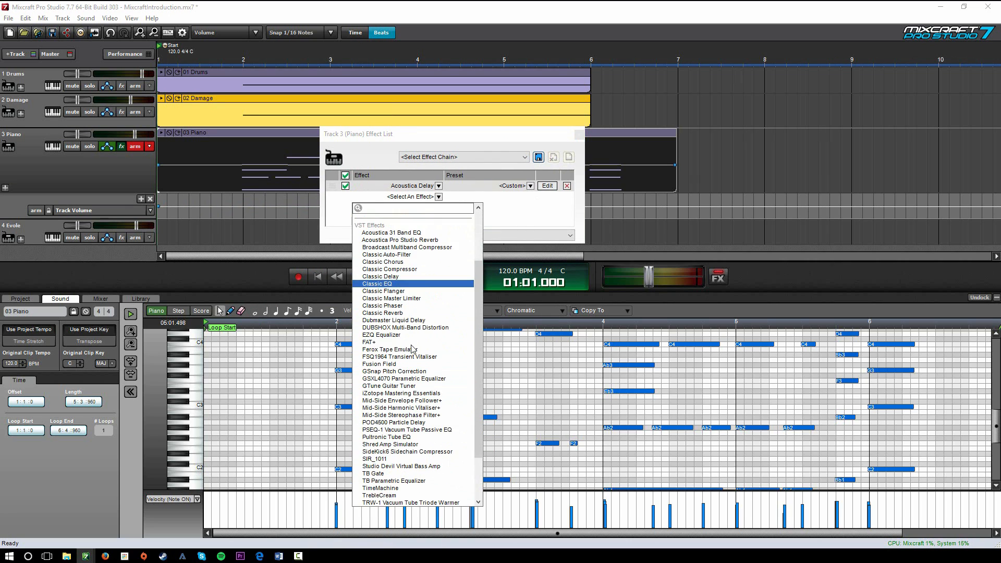
pyautogui.scroll(-3, 417, 344)
pyautogui.scroll(6, 477, 356)
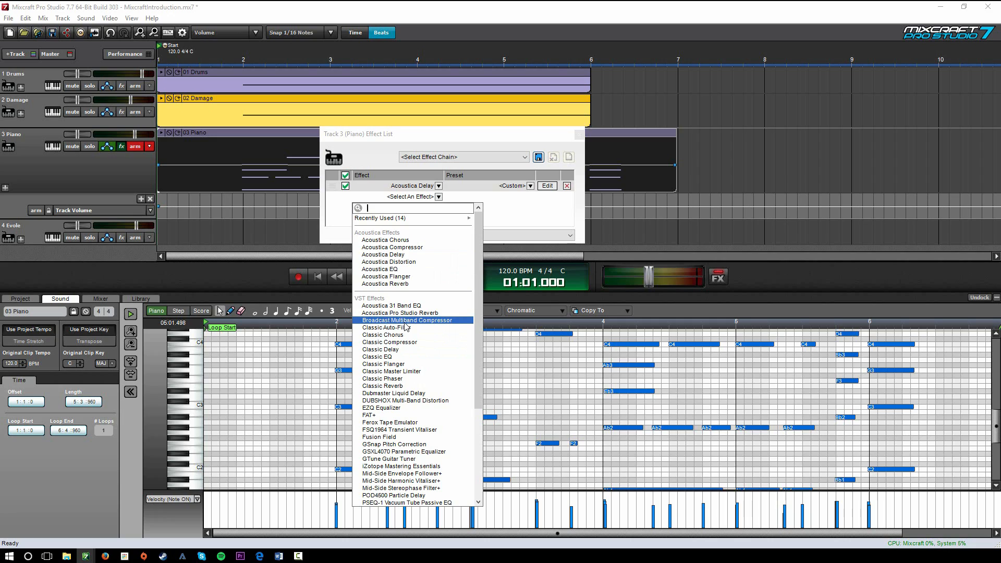
pyautogui.click(406, 321)
pyautogui.click(547, 196)
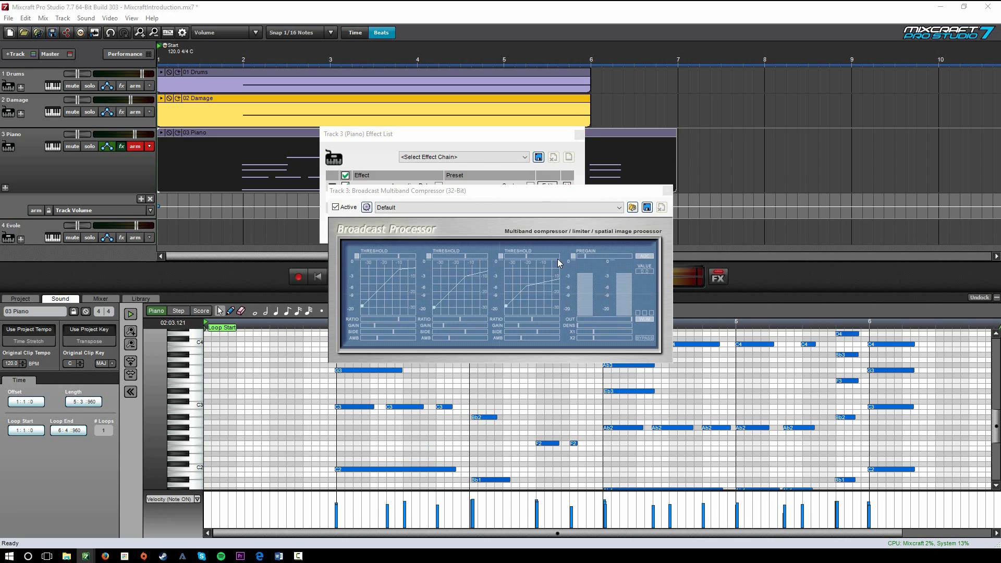
# Step: Try the Loud preset on the Broadcast Multiband Compressor, switch it to Normal and close the compressor's editor
pyautogui.click(512, 310)
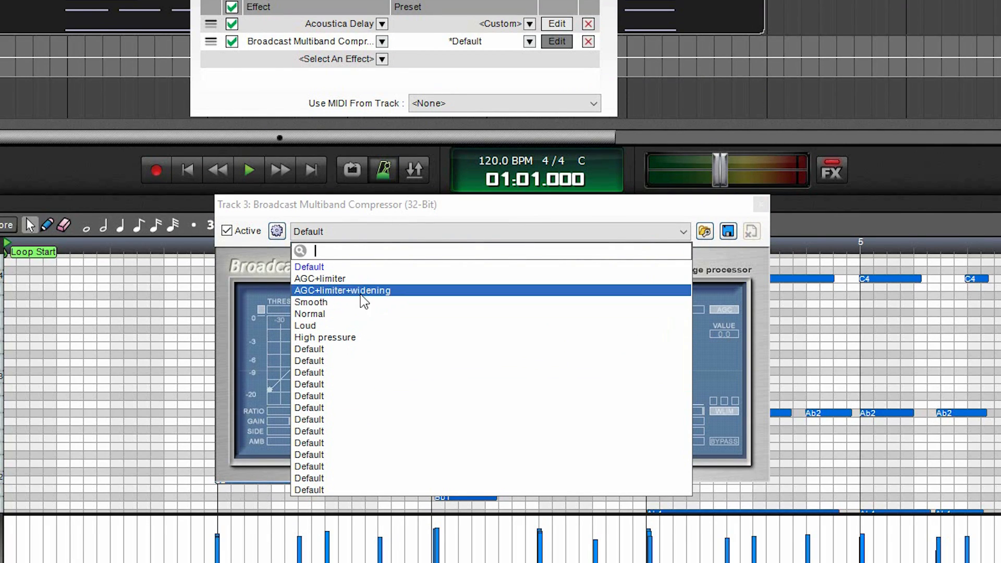
pyautogui.click(360, 209)
pyautogui.click(359, 232)
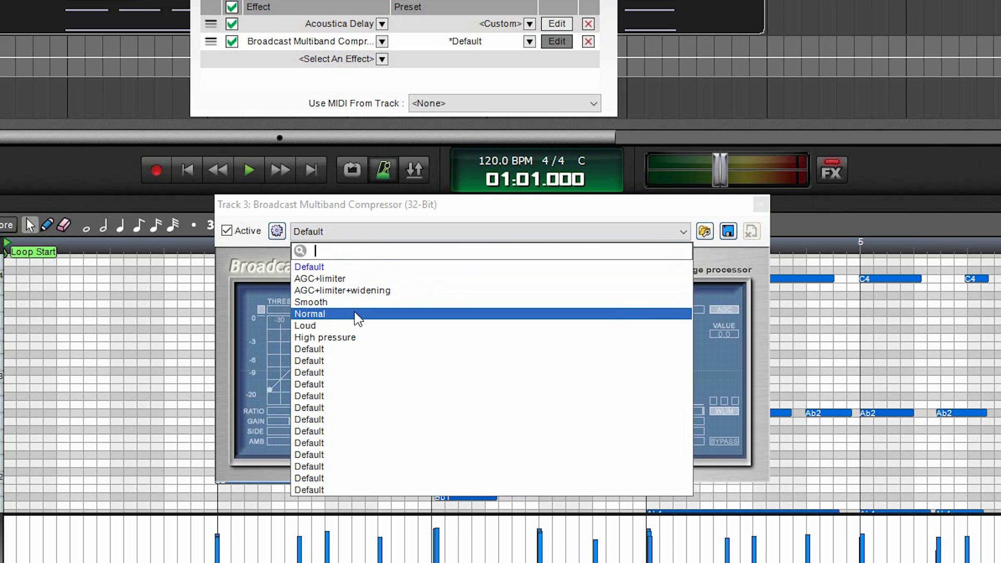
pyautogui.click(338, 326)
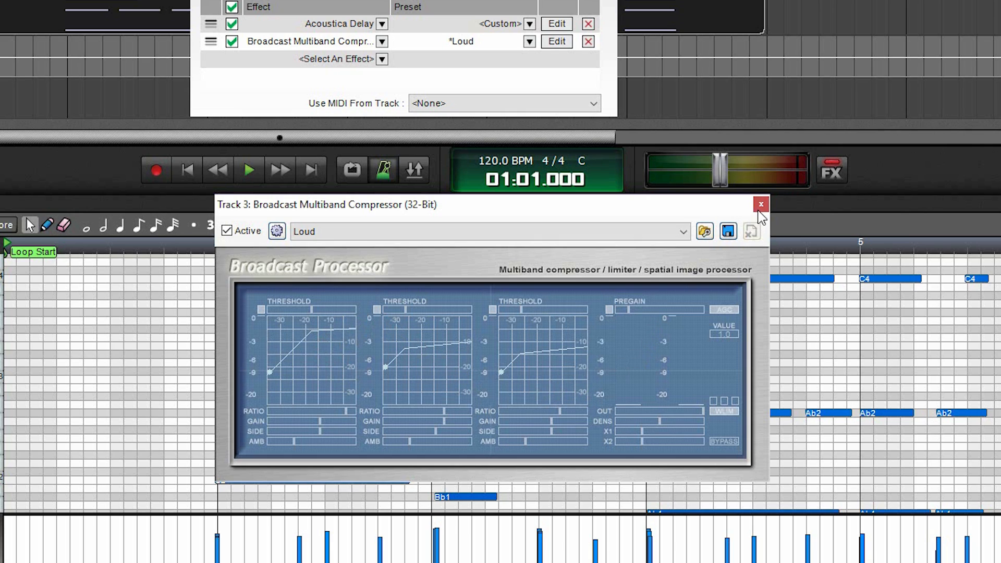
pyautogui.click(539, 234)
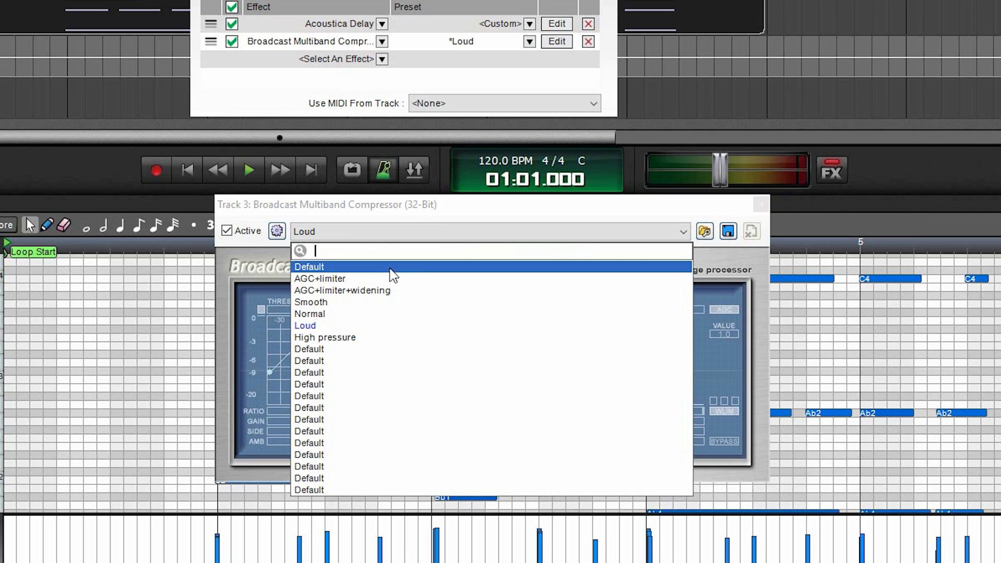
pyautogui.click(386, 314)
pyautogui.click(760, 204)
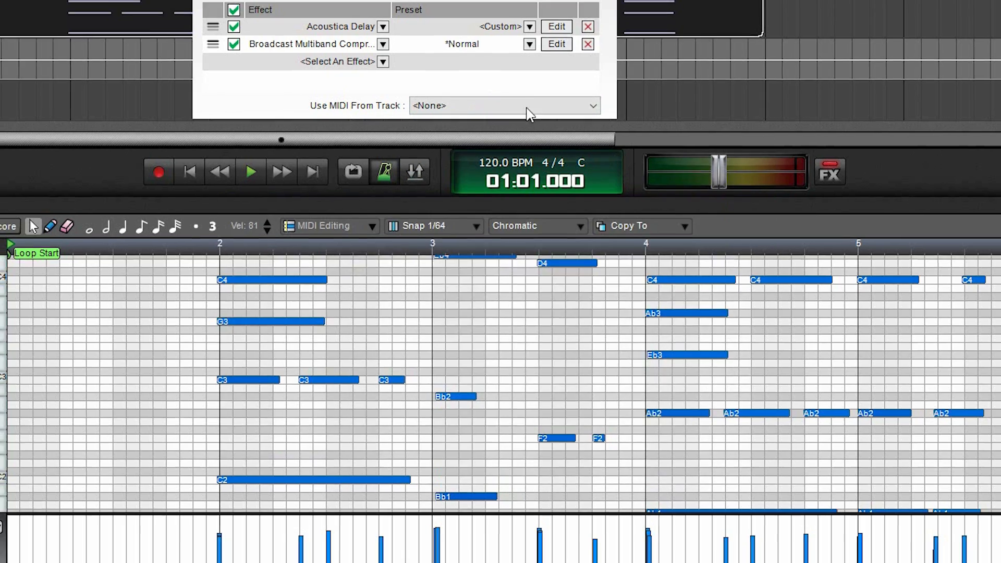
# Step: Remove the Broadcast Multiband Compressor from the Piano track and close its effect list
pyautogui.click(588, 41)
pyautogui.click(578, 136)
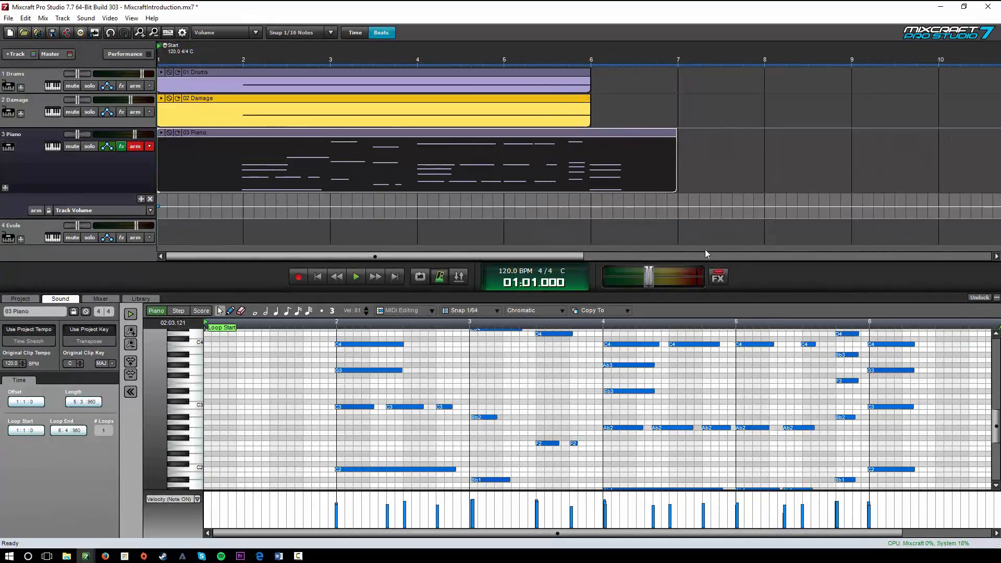
# Step: Bypass the multiband compressor, reverb and chorus in the Master Effects and play the project from bar 2
pyautogui.click(718, 277)
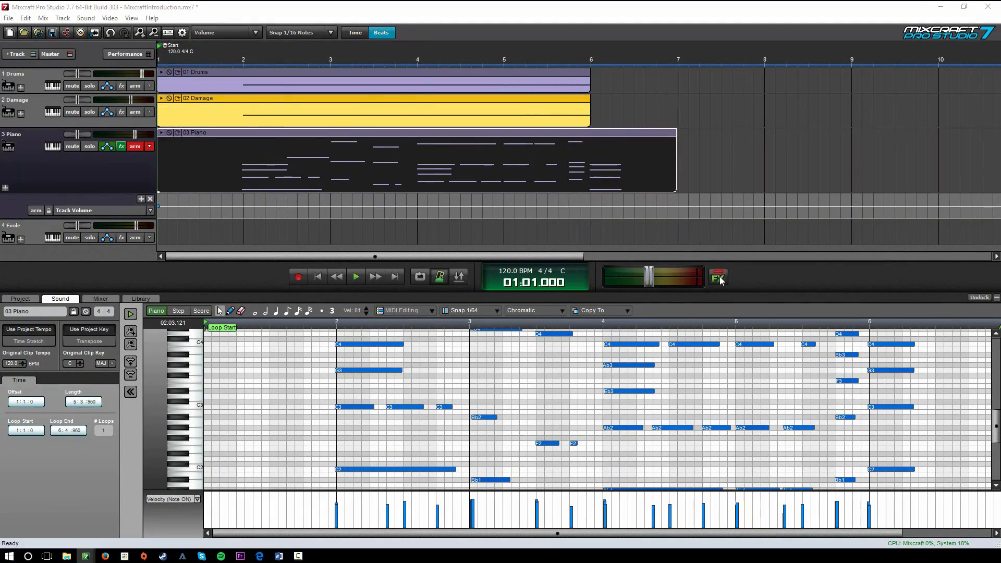
pyautogui.moveTo(305, 38); pyautogui.dragTo(533, 219)
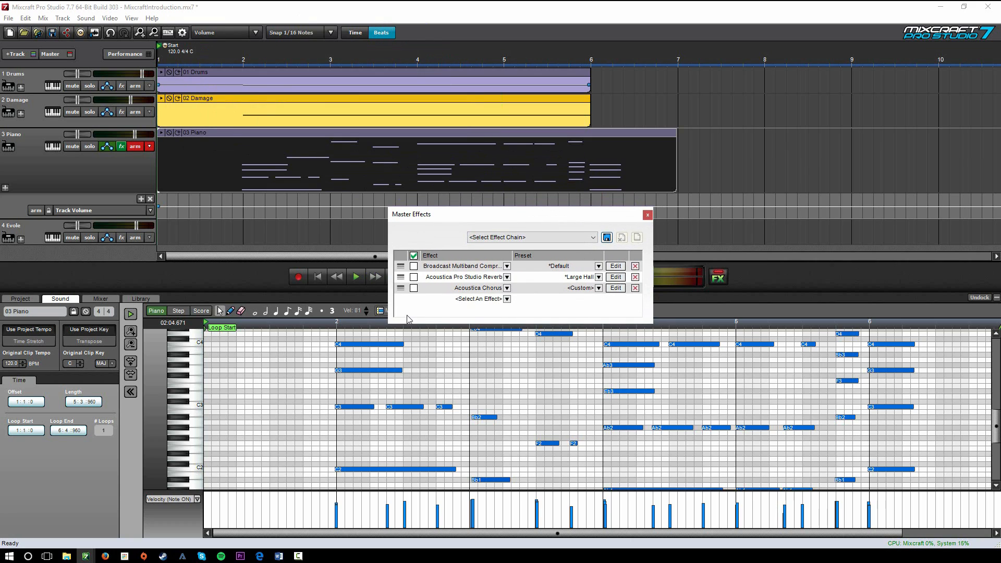
pyautogui.click(413, 277)
pyautogui.click(413, 288)
pyautogui.click(246, 63)
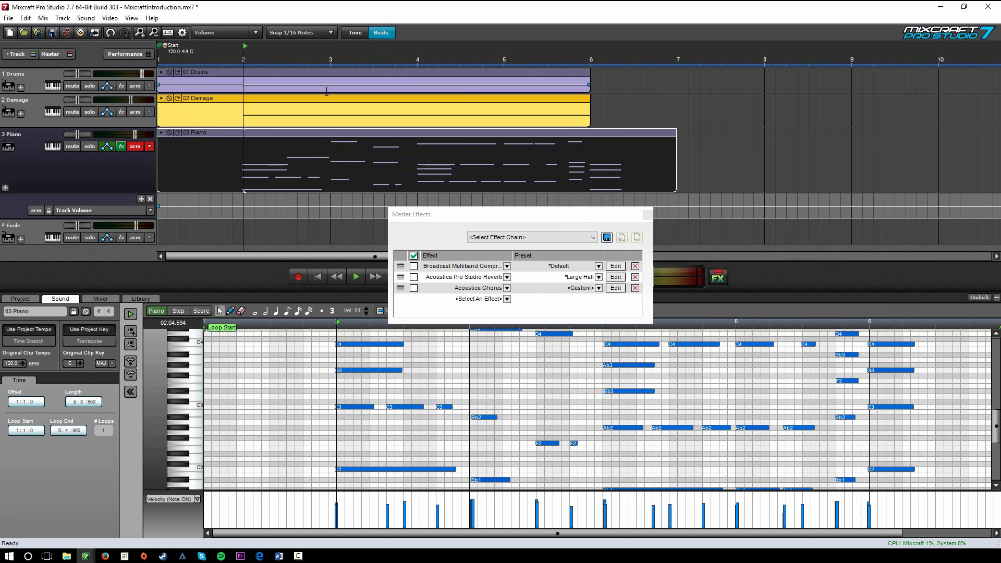
pyautogui.press('space')
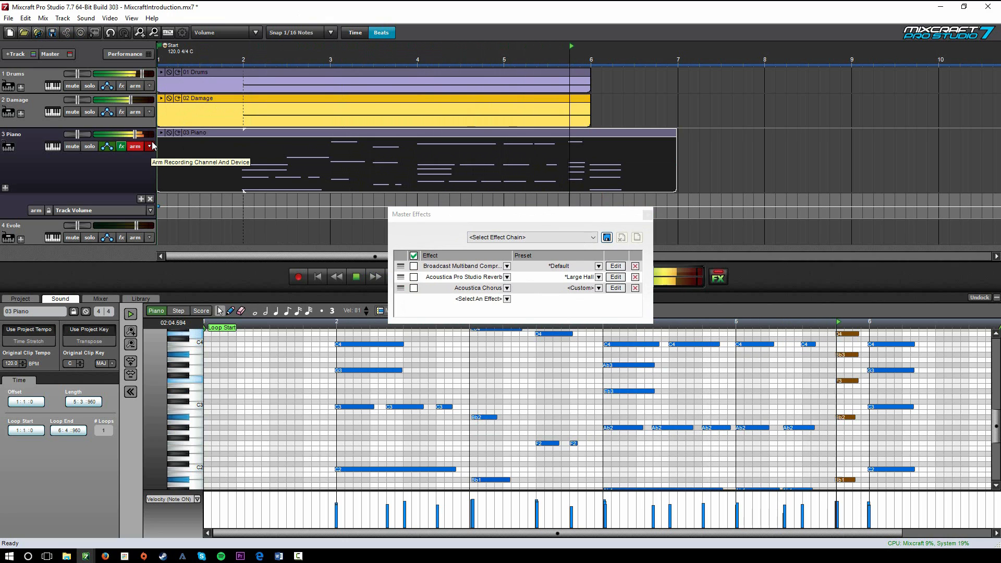
pyautogui.press('space')
# Step: Enable the Broadcast Multiband Compressor, Acoustica Pro Studio Reverb and Acoustica Chorus on the master and play again from bar 2
pyautogui.click(414, 266)
pyautogui.click(413, 277)
pyautogui.click(414, 288)
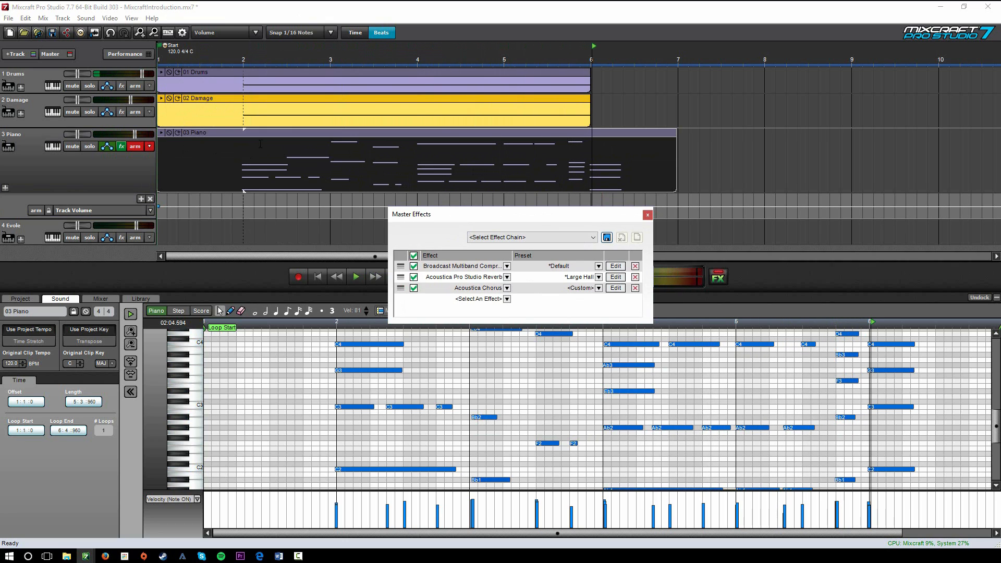
pyautogui.click(245, 65)
pyautogui.press('space')
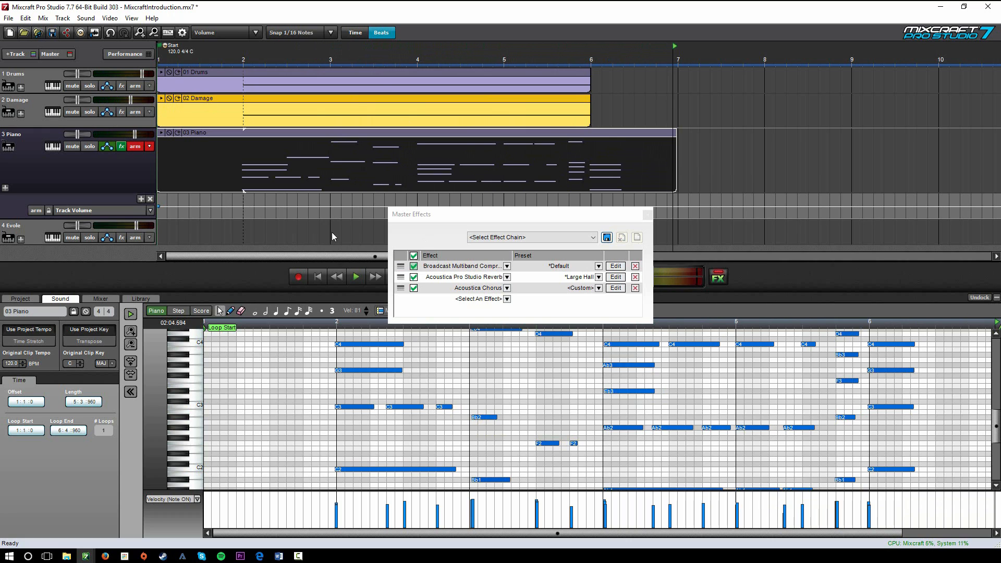
# Step: Raise the Piano track's volume slightly, leaving the Damage track at its original level
pyautogui.click(135, 116)
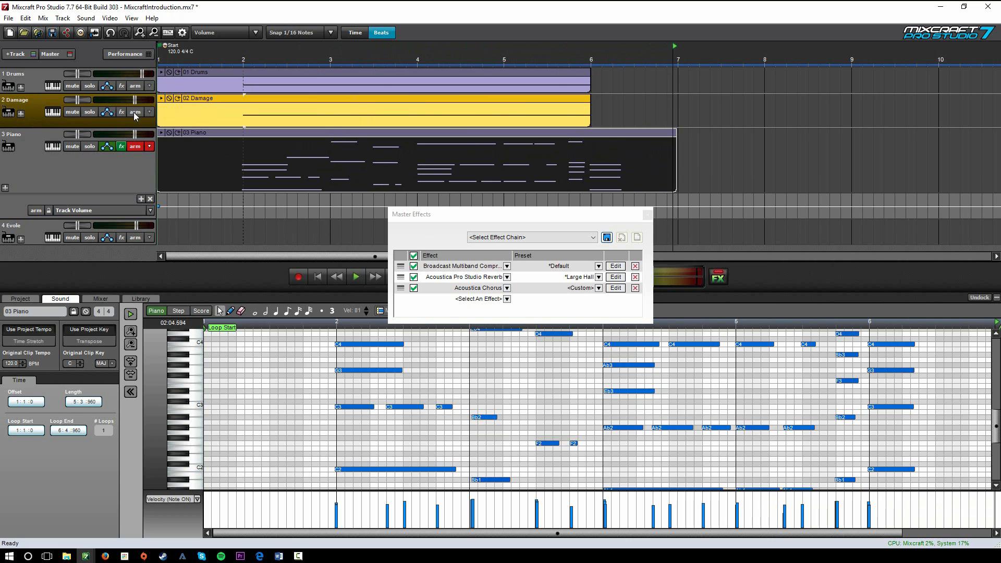
pyautogui.moveTo(135, 133); pyautogui.dragTo(139, 134)
pyautogui.moveTo(134, 100); pyautogui.dragTo(148, 136)
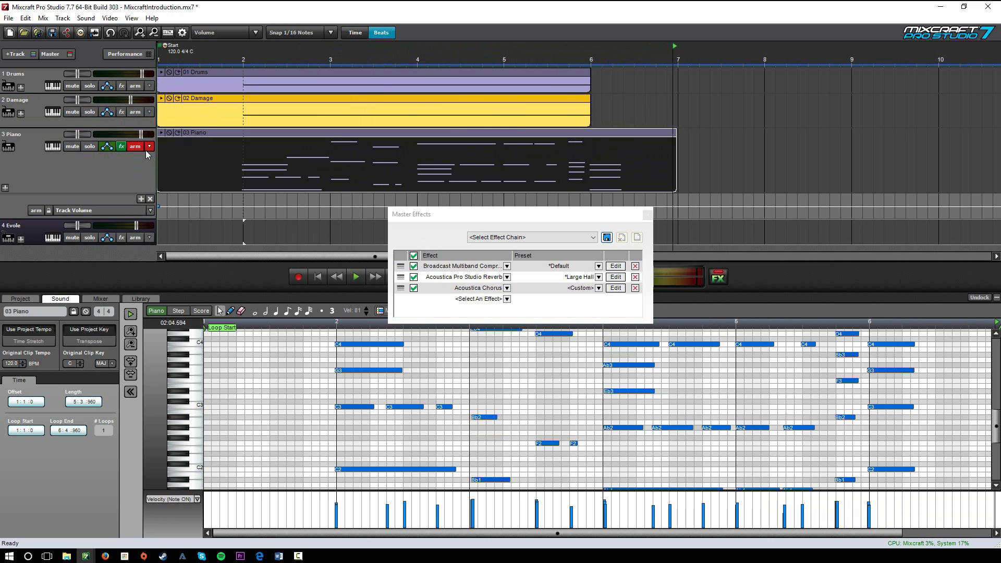
# Step: Arm the Evole track, close the master effects and record a MIDI clip from the project start to past bar 4
pyautogui.click(135, 237)
pyautogui.click(647, 215)
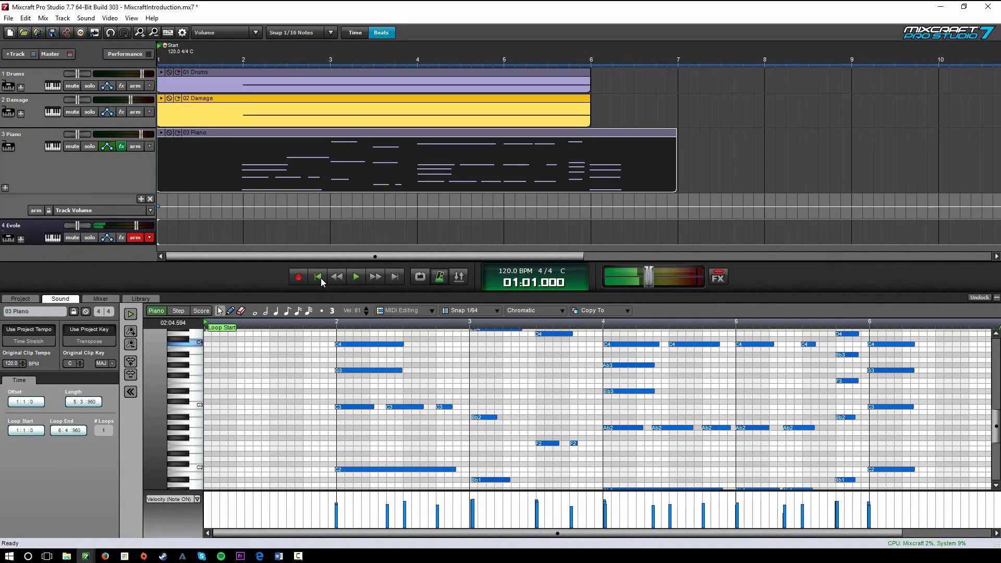
pyautogui.press('r')
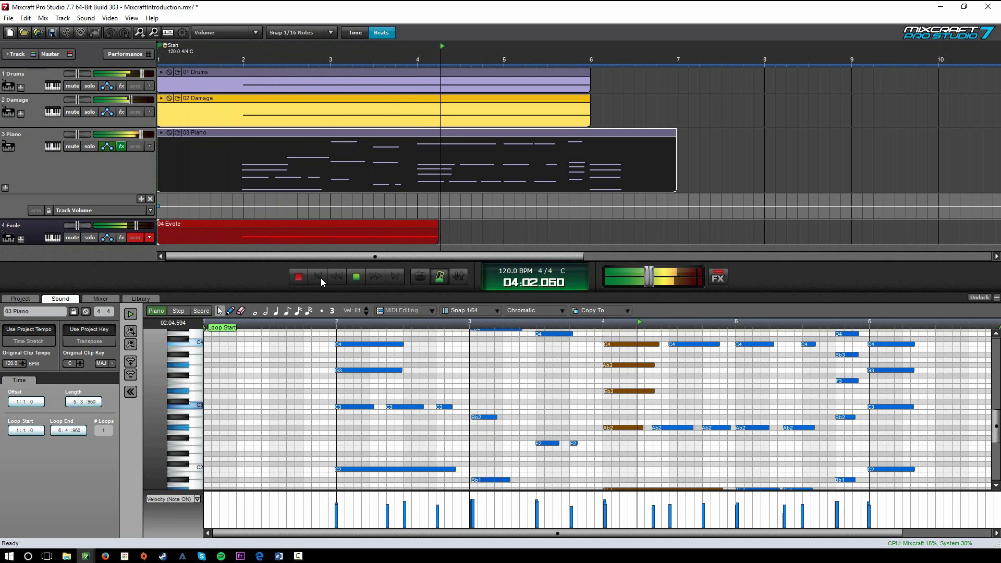
pyautogui.press('space')
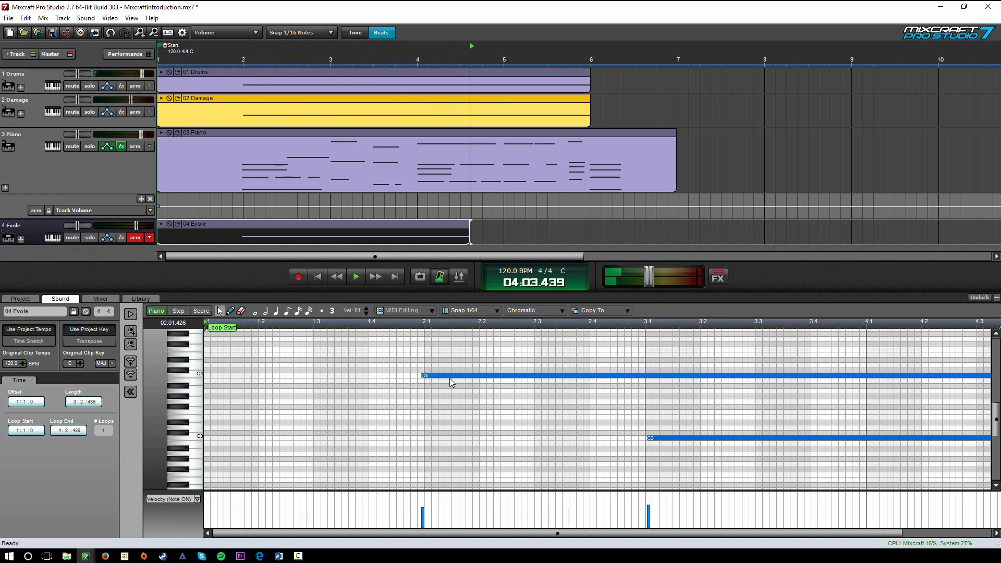
# Step: Align the Evole clip's C4 note to bar 2 and C3 note to bar 3, extending both to bar 6 and the clip to bar 7
pyautogui.moveTo(451, 376); pyautogui.dragTo(454, 376)
pyautogui.moveTo(679, 439); pyautogui.dragTo(677, 440)
pyautogui.scroll(-4, 512, 412)
pyautogui.moveTo(548, 451); pyautogui.dragTo(555, 383)
pyautogui.click(575, 414)
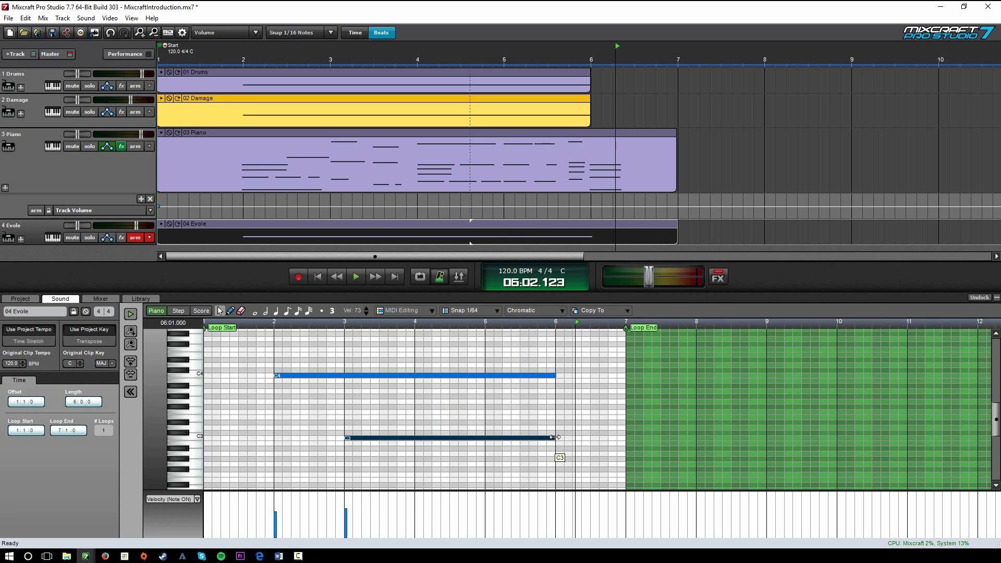
# Step: Play the project from bar 2 to hear the Evole notes with the other tracks
pyautogui.click(243, 64)
pyautogui.press('space')
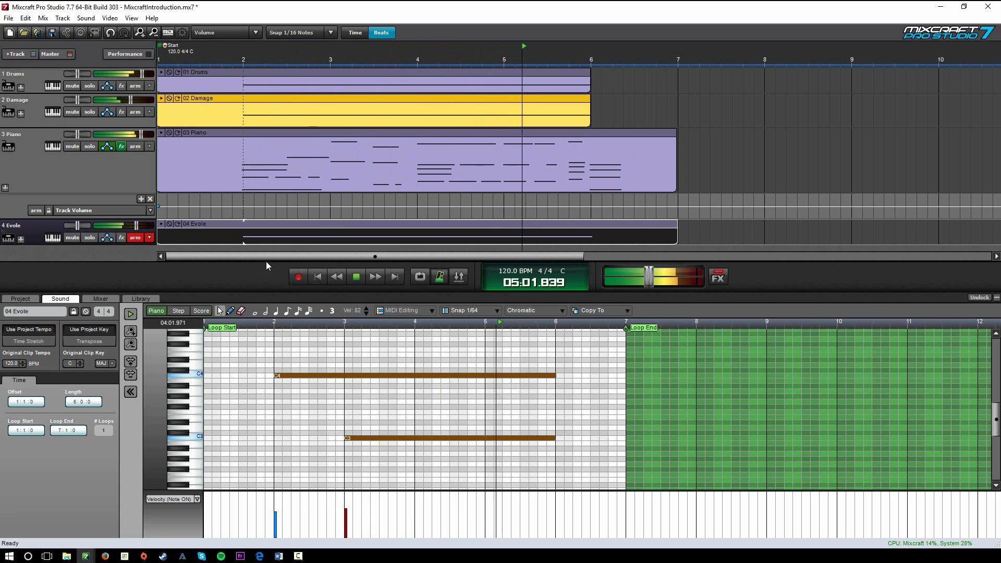
pyautogui.press('space')
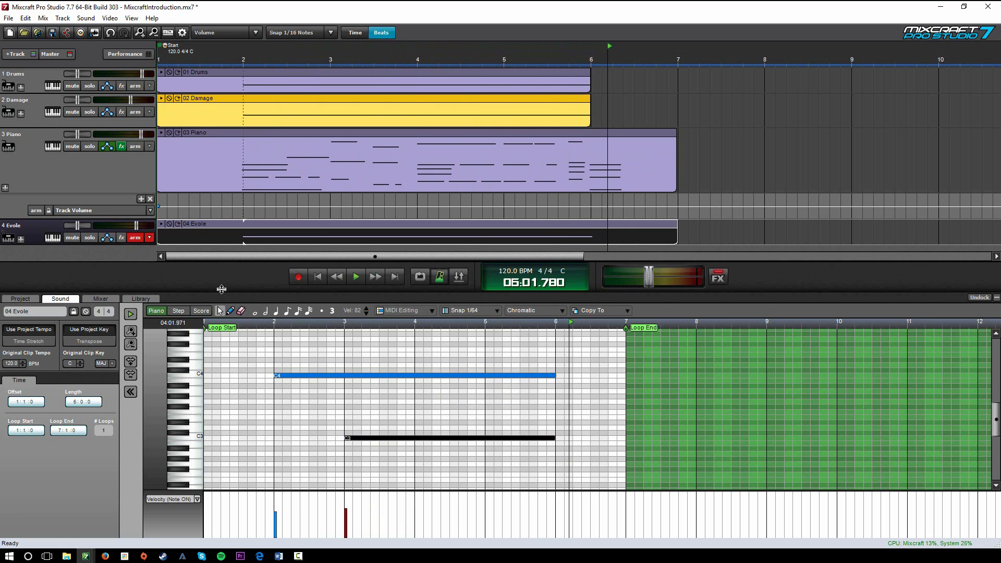
# Step: Enlarge the piano roll area for the Evole clip and deselect its notes
pyautogui.moveTo(221, 290); pyautogui.dragTo(223, 255)
pyautogui.scroll(-3, 275, 411)
pyautogui.scroll(1, 189, 396)
pyautogui.scroll(1, 190, 399)
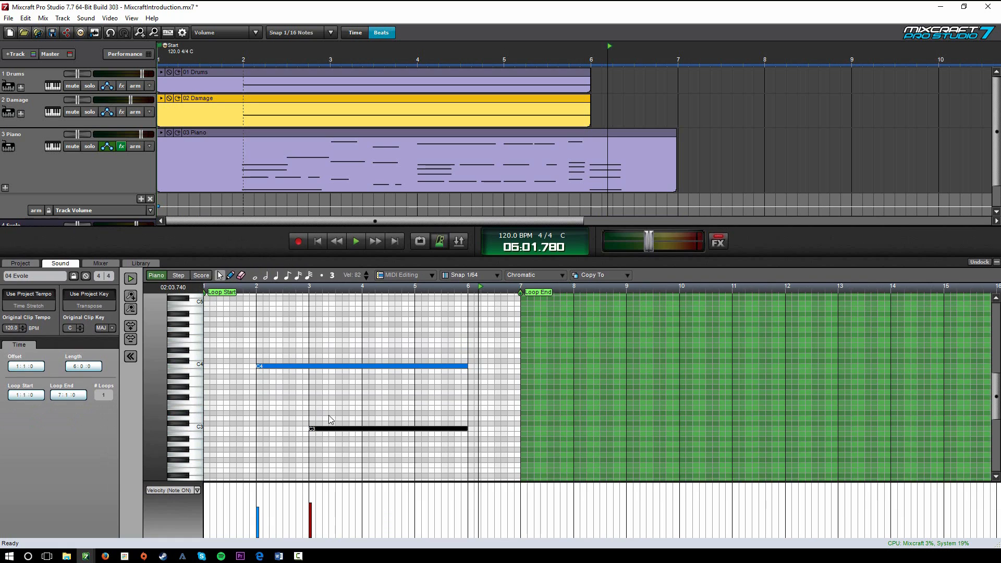
pyautogui.moveTo(329, 426); pyautogui.dragTo(431, 373)
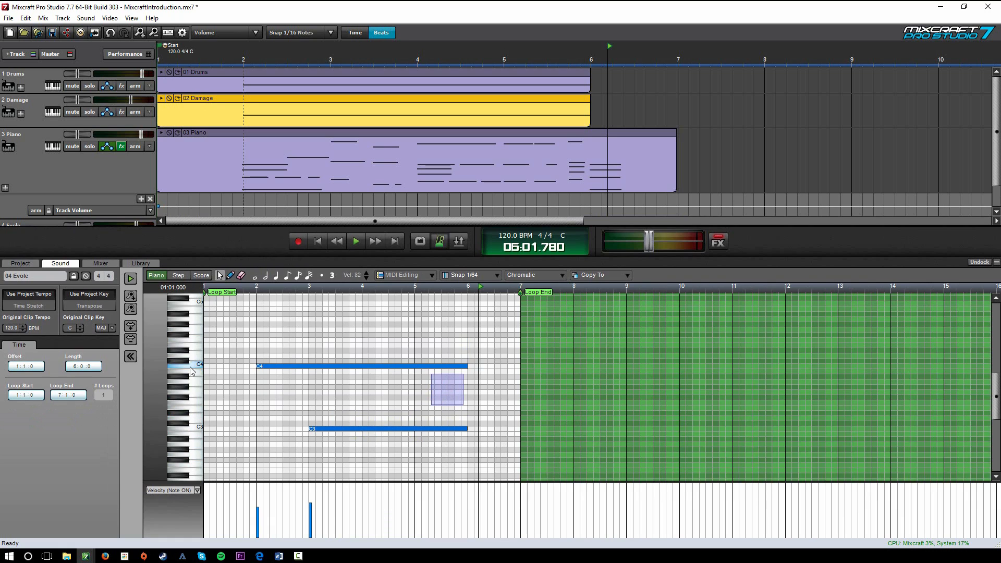
pyautogui.scroll(-2, 197, 419)
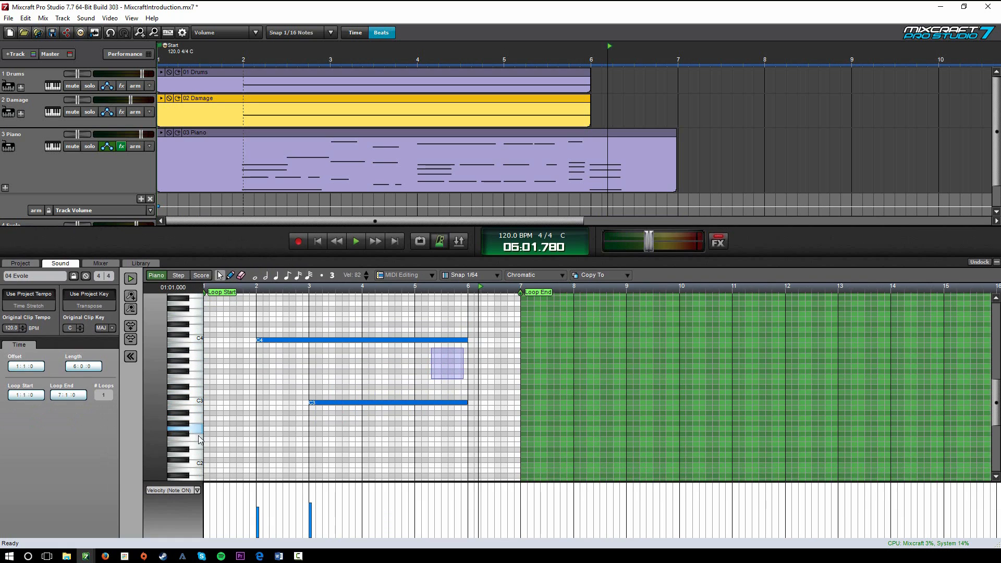
pyautogui.scroll(-1, 190, 437)
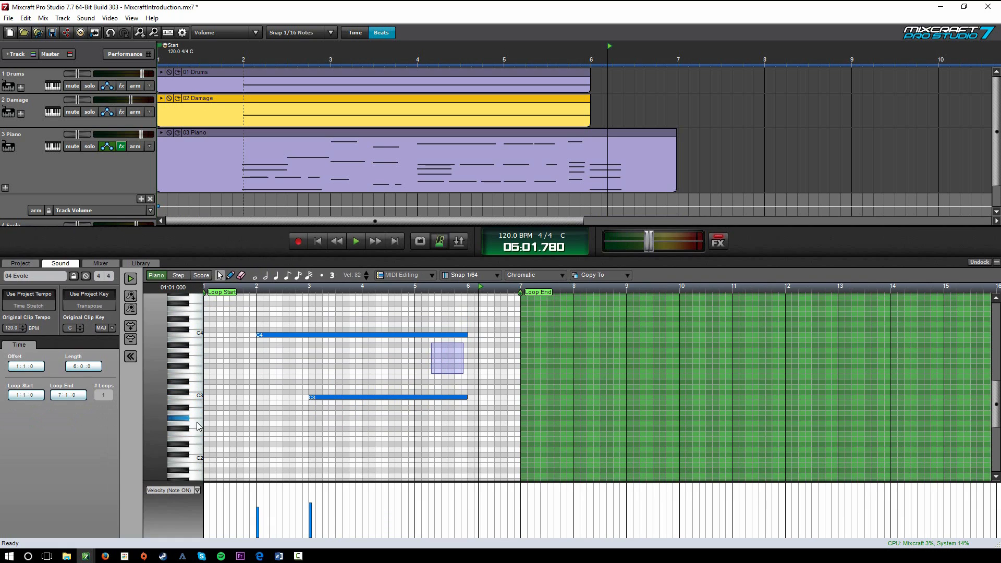
# Step: Zoom the piano roll's key range vertically out and back in to view the Evole notes at different heights
pyautogui.click(131, 308)
pyautogui.click(131, 308)
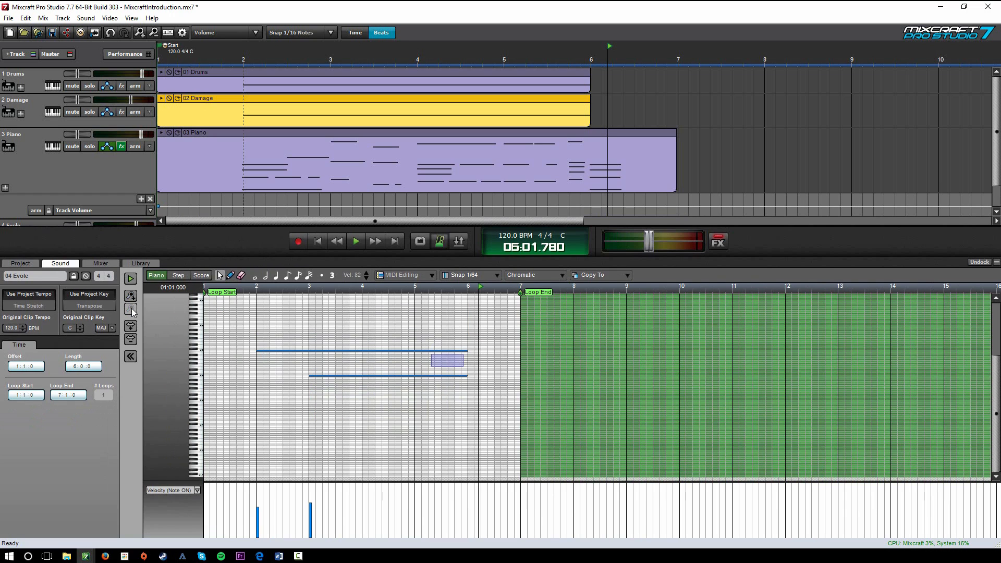
pyautogui.click(130, 298)
pyautogui.click(131, 298)
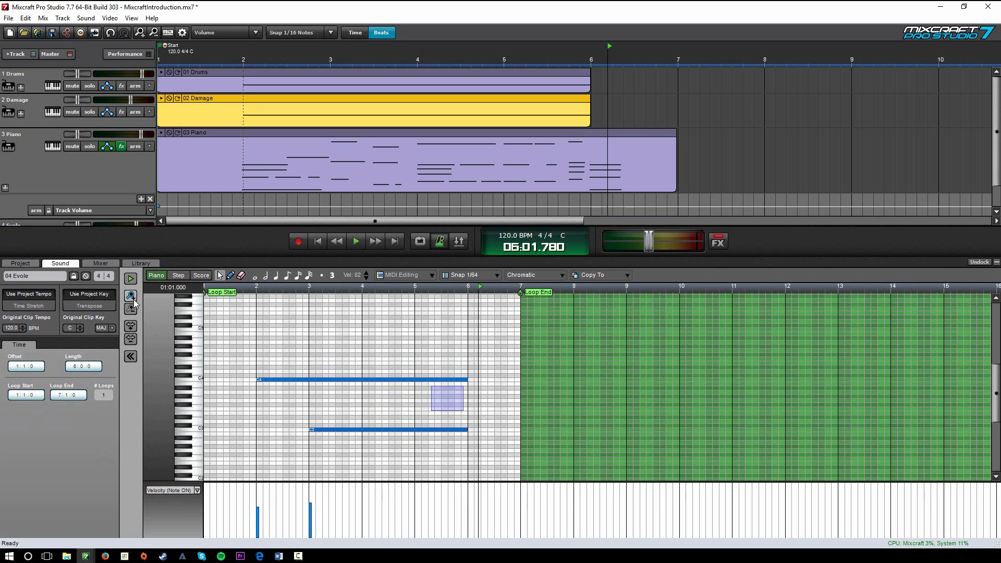
pyautogui.click(242, 383)
pyautogui.scroll(2, 273, 387)
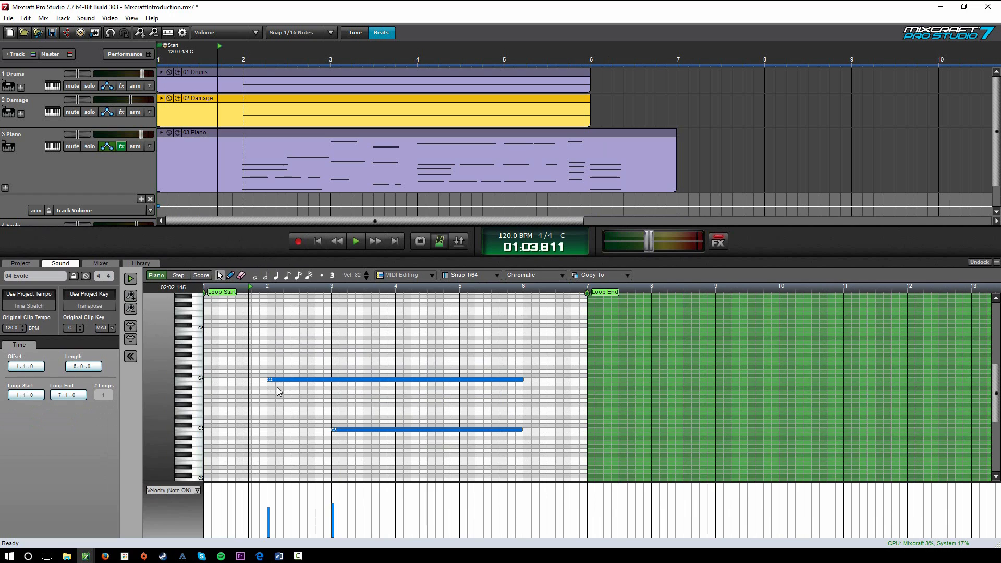
# Step: Zoom the piano roll's timeline horizontally in and out to view the Evole notes around bars 2 and 3
pyautogui.click(130, 329)
pyautogui.click(130, 329)
pyautogui.click(134, 337)
pyautogui.click(134, 337)
pyautogui.click(135, 337)
pyautogui.click(135, 337)
pyautogui.click(135, 337)
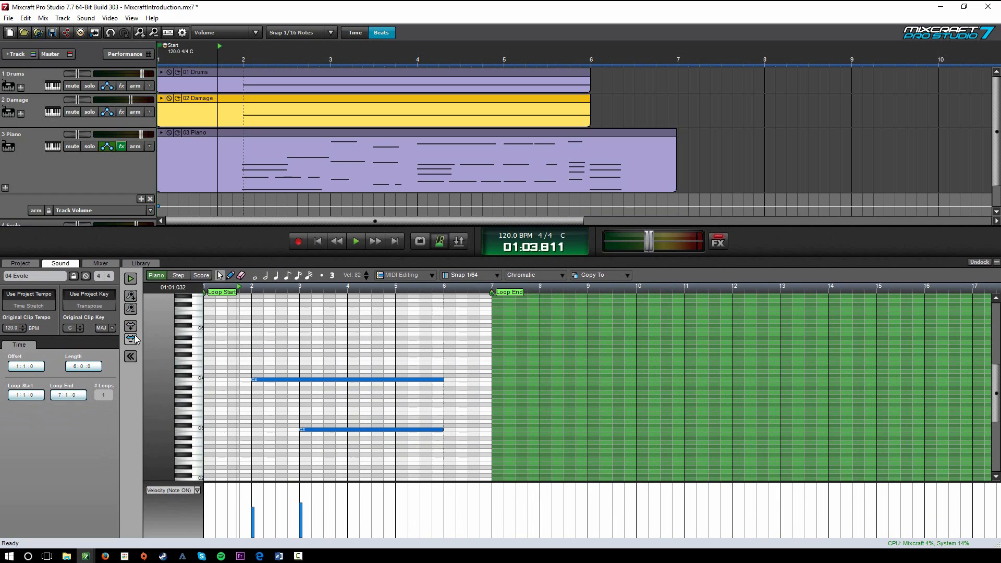
pyautogui.scroll(5, 281, 404)
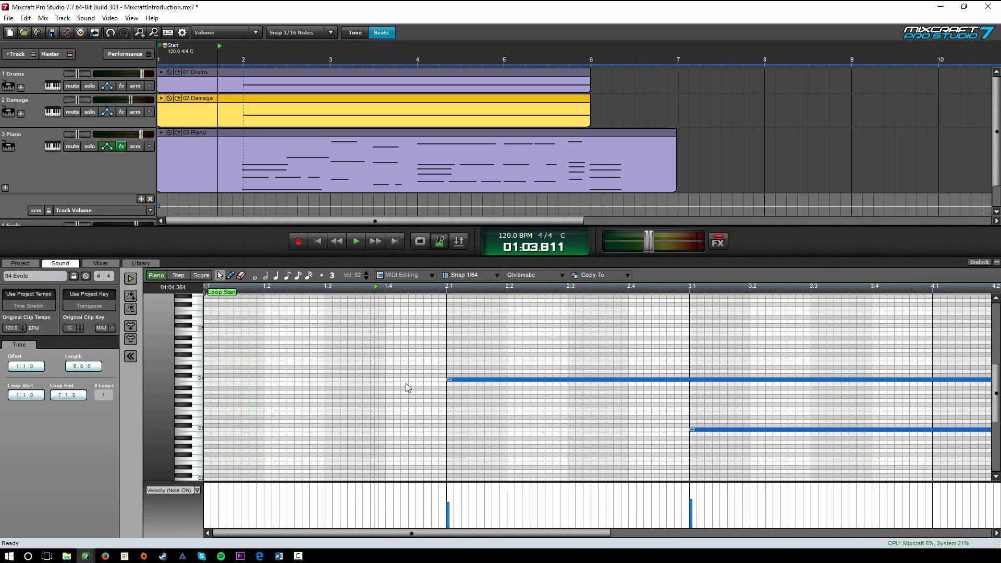
# Step: Zoom in on the start of the C4 note at bar 2 and try shifting it along the 1/64 grid
pyautogui.scroll(-1, 408, 388)
pyautogui.click(500, 380)
pyautogui.scroll(-2, 484, 396)
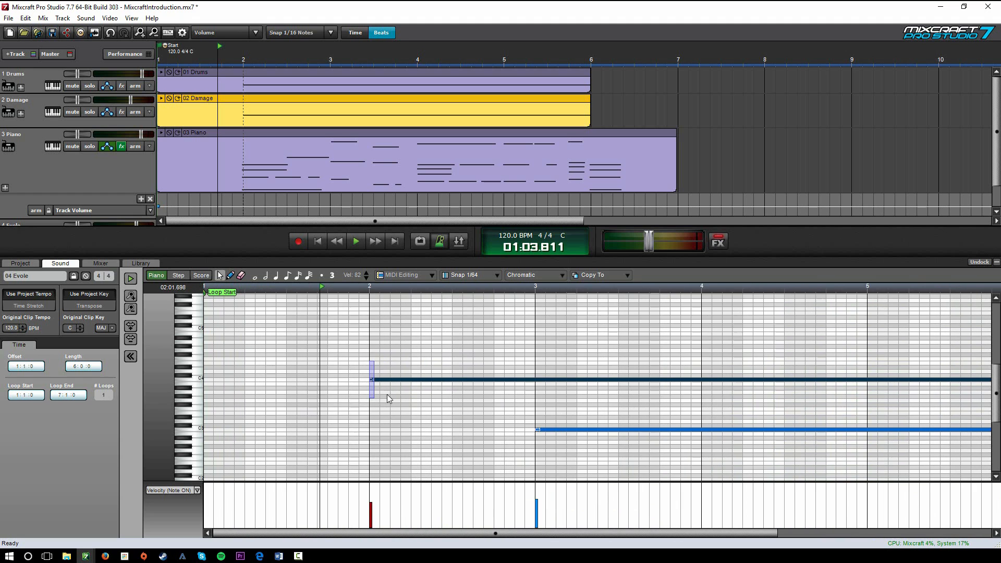
pyautogui.scroll(4, 387, 395)
pyautogui.moveTo(455, 337); pyautogui.dragTo(532, 372)
pyautogui.moveTo(383, 328); pyautogui.dragTo(399, 317)
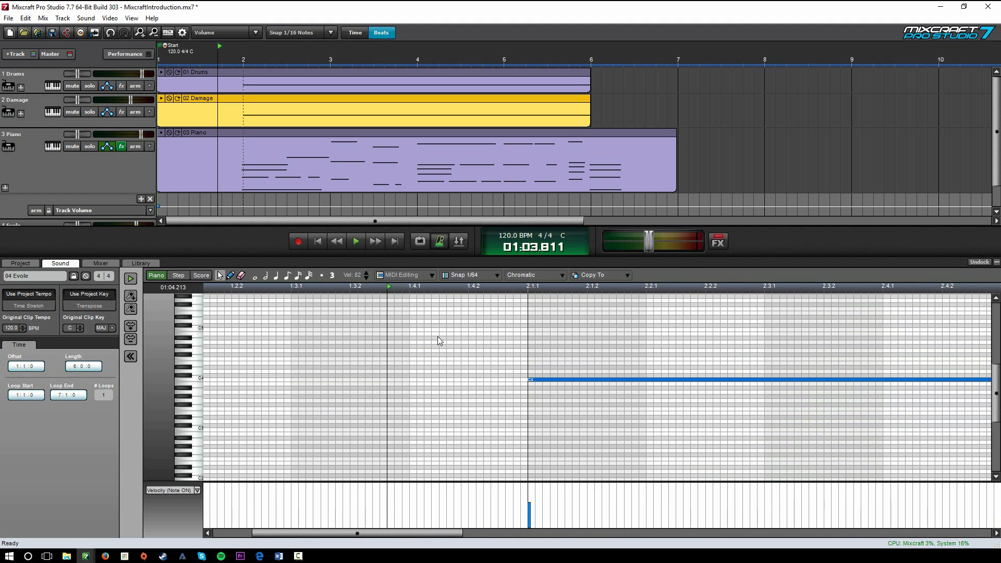
pyautogui.scroll(3, 531, 393)
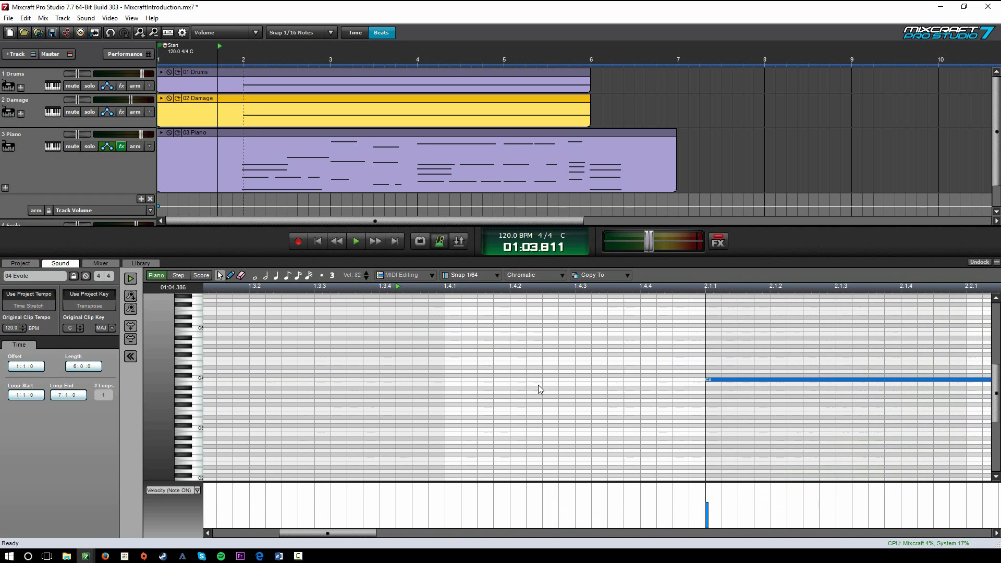
pyautogui.moveTo(711, 379)
pyautogui.mouseDown()
pyautogui.moveTo(668, 380)
pyautogui.moveTo(669, 387)
pyautogui.moveTo(727, 380)
pyautogui.moveTo(710, 377)
pyautogui.mouseUp()
pyautogui.scroll(-2, 693, 378)
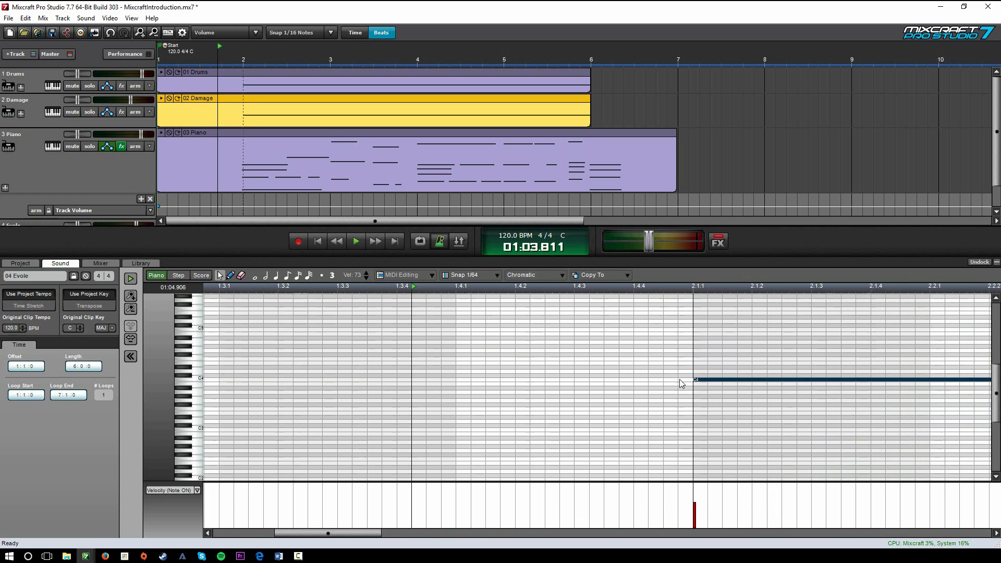
pyautogui.scroll(-4, 665, 391)
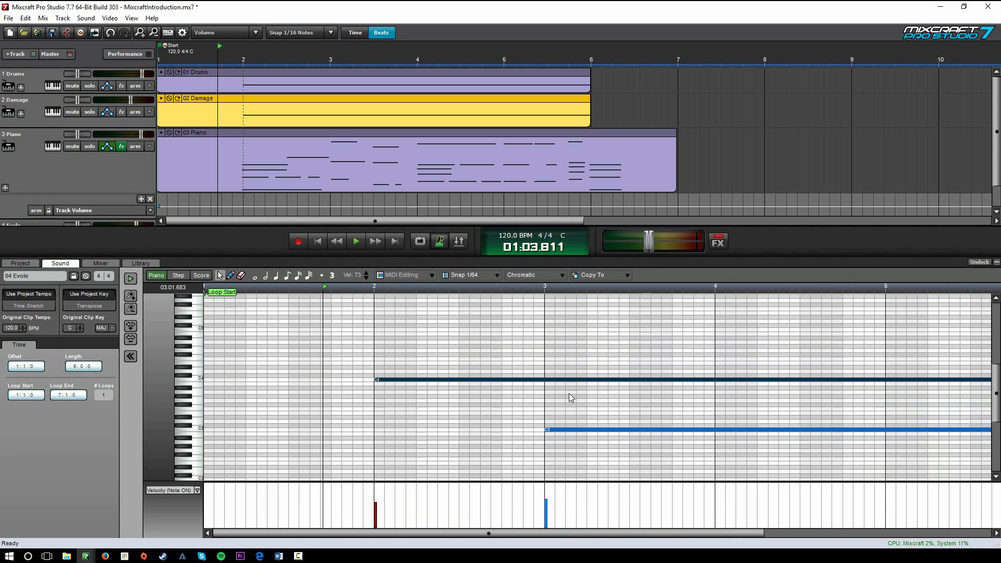
# Step: With the piano roll's snap set to Off, try moving the C4 and C3 notes slightly before bars 2 and 3, and undo both moves
pyautogui.click(479, 273)
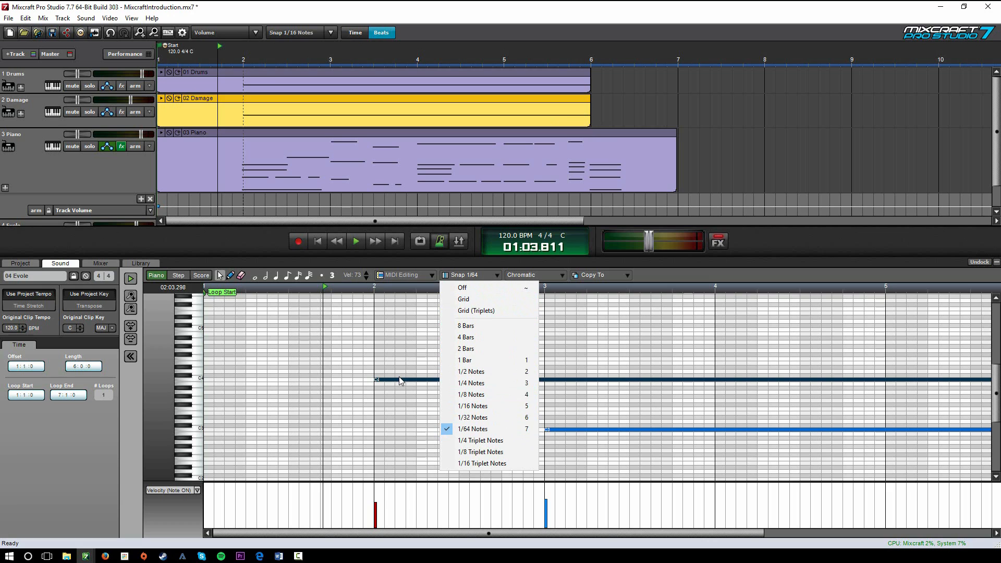
pyautogui.click(495, 286)
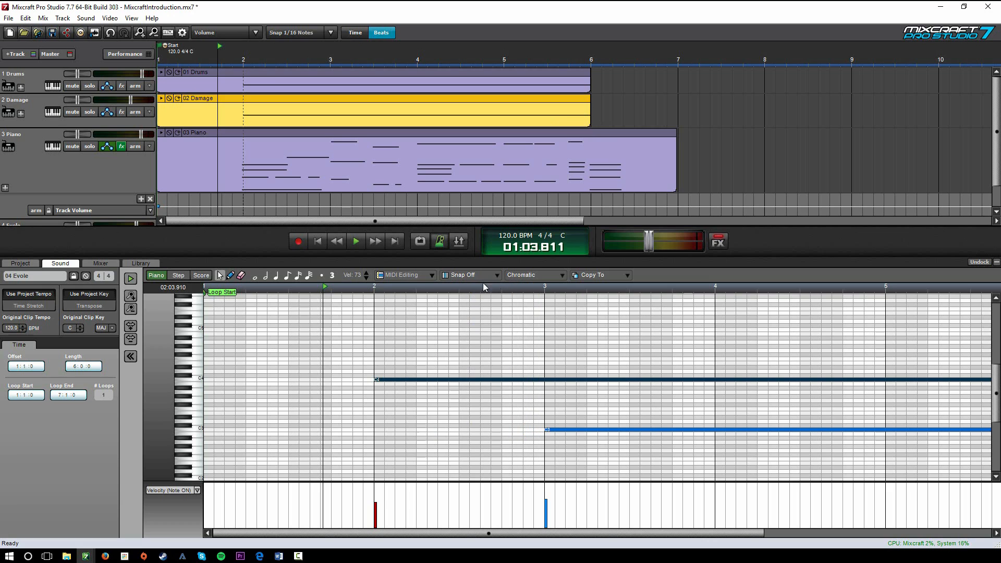
pyautogui.click(547, 431)
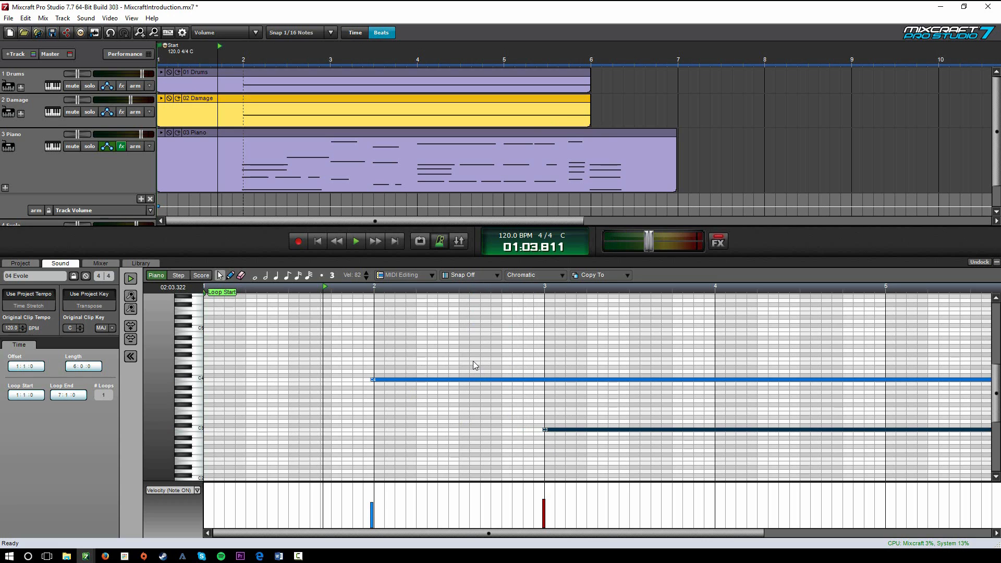
pyautogui.hotkey('ctrl', 'z')
pyautogui.hotkey('ctrl', 'z')
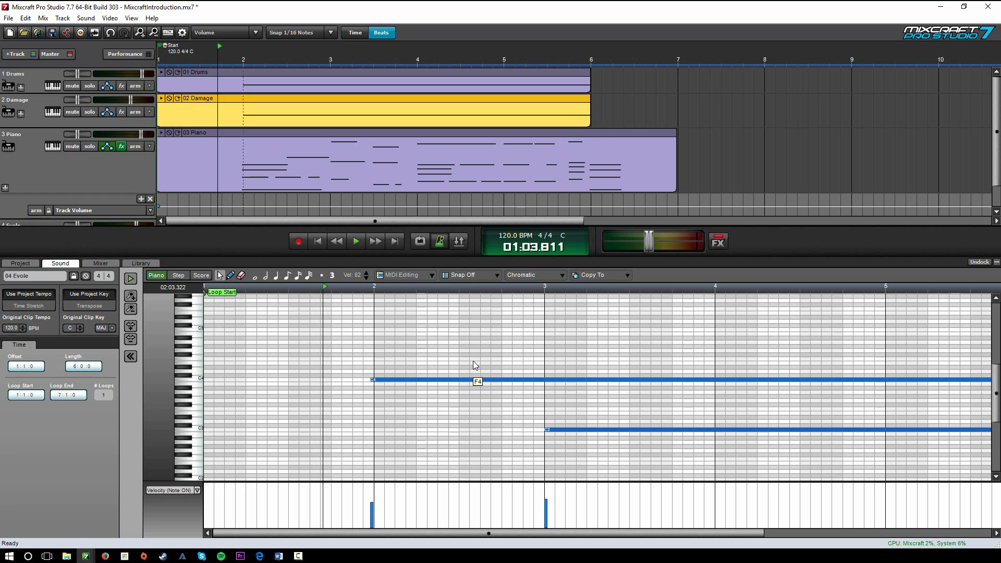
pyautogui.scroll(-2, 413, 377)
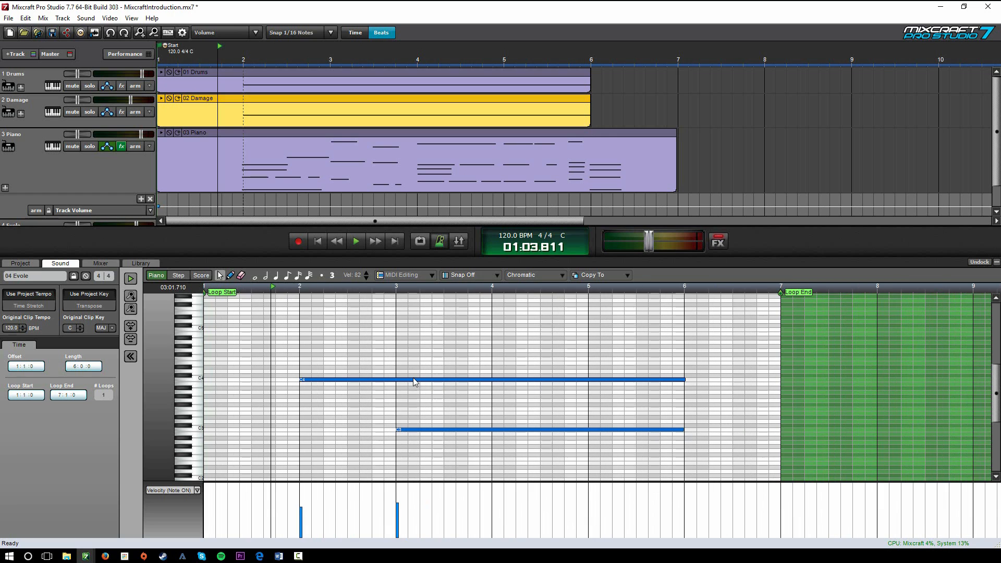
# Step: Set the piano roll's snap to 1/64 notes and draw a note about four bars long above C4, starting just before bar 2
pyautogui.click(474, 275)
pyautogui.click(506, 430)
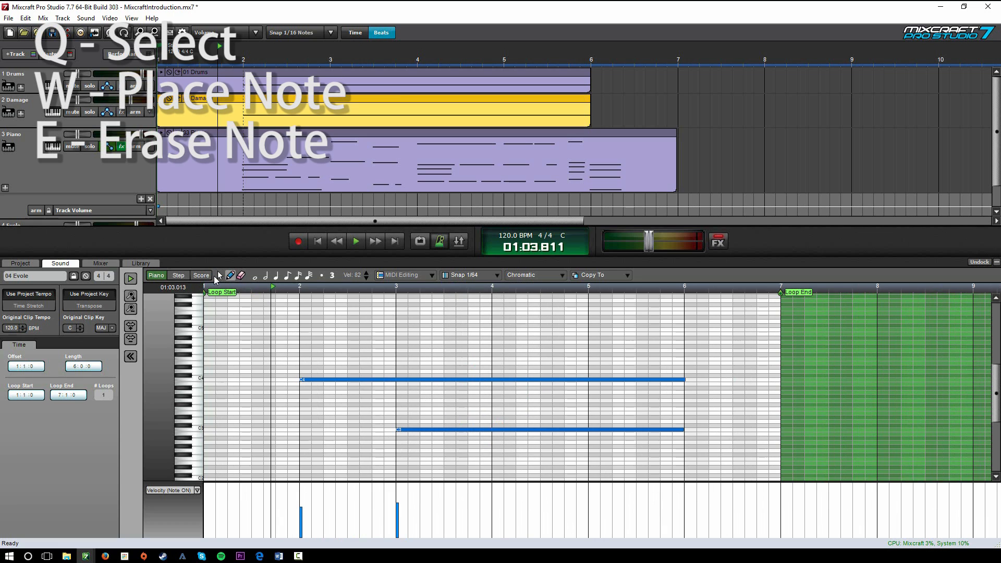
pyautogui.click(230, 275)
pyautogui.click(291, 346)
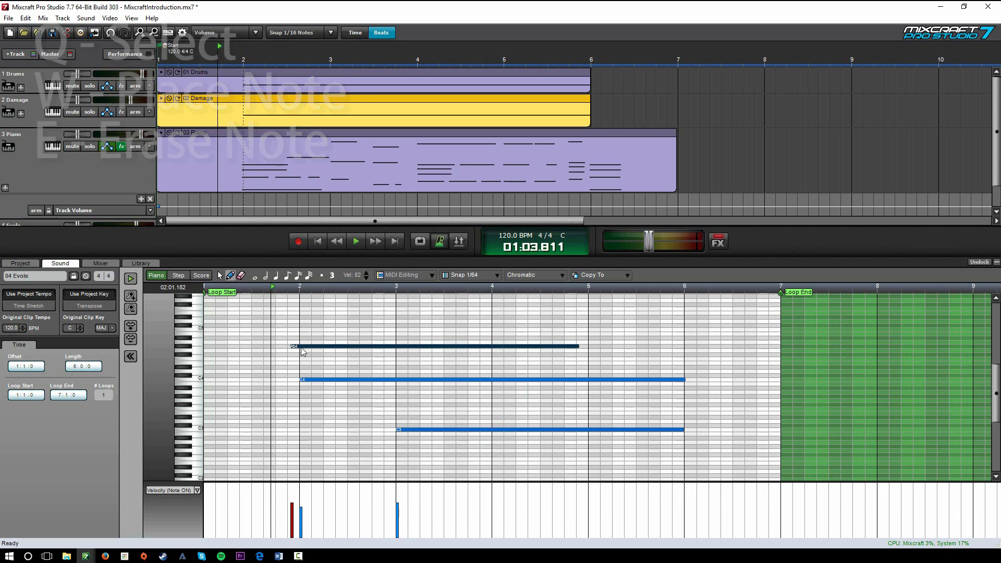
# Step: Undo the newly drawn note, and try erasing the C4 and C3 notes with the eraser before restoring them
pyautogui.hotkey('ctrl', 'z')
pyautogui.click(241, 275)
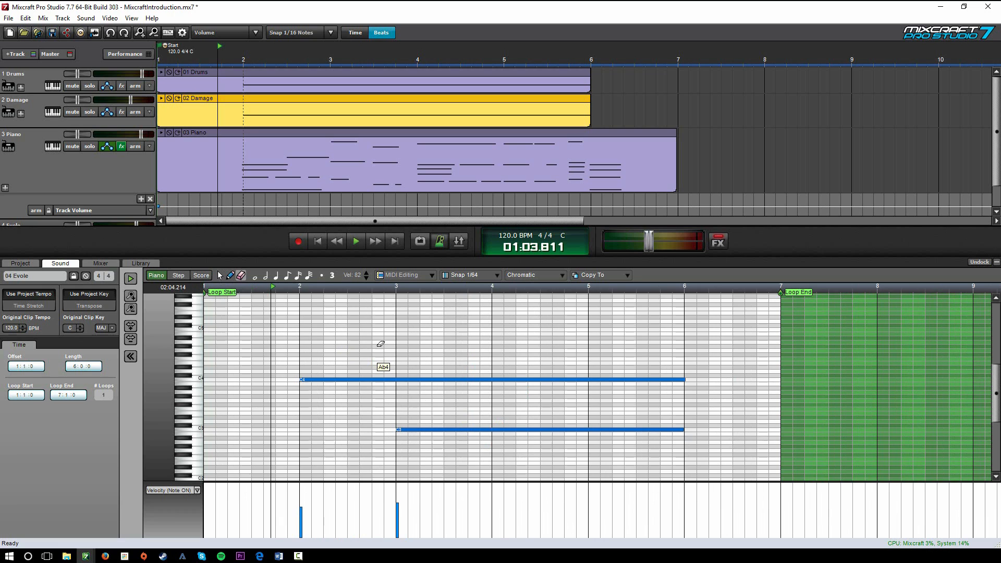
pyautogui.moveTo(390, 351)
pyautogui.mouseDown()
pyautogui.moveTo(426, 402)
pyautogui.moveTo(489, 455)
pyautogui.mouseUp()
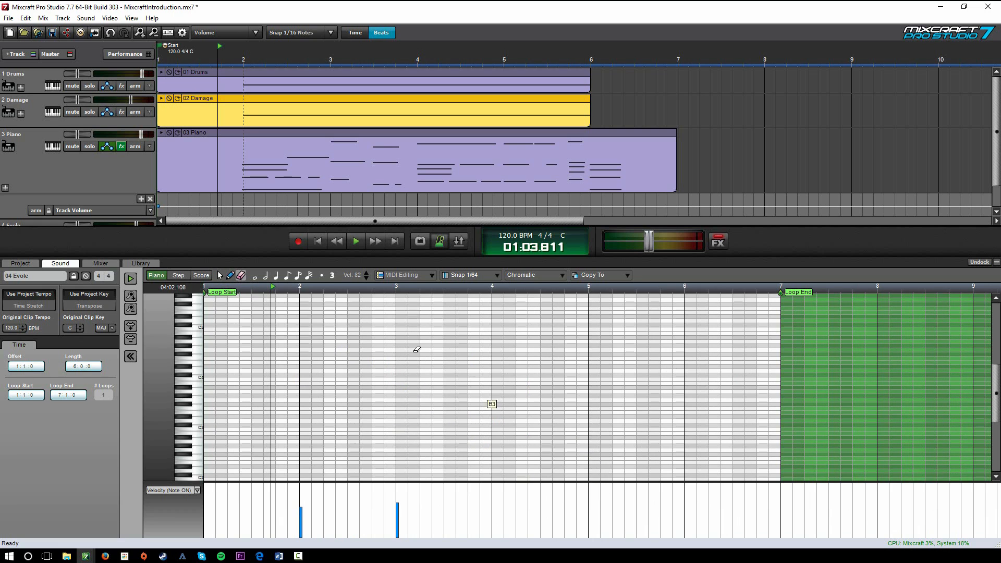
pyautogui.hotkey('ctrl', 'z')
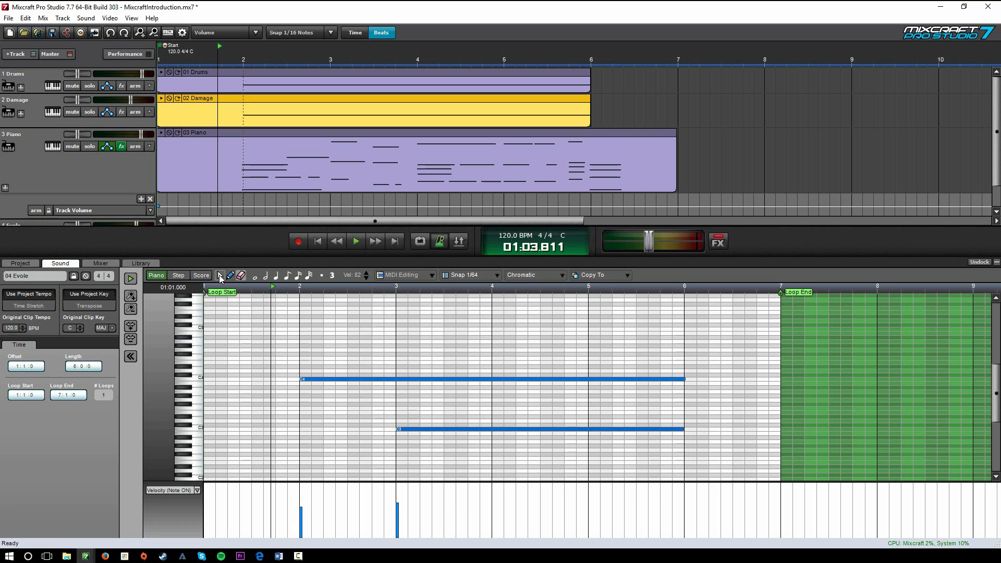
pyautogui.click(220, 275)
# Step: Open the Piano clip in an enlarged piano roll and view the MIDI controller choices available for its velocity lane
pyautogui.click(320, 145)
pyautogui.scroll(-1, 381, 417)
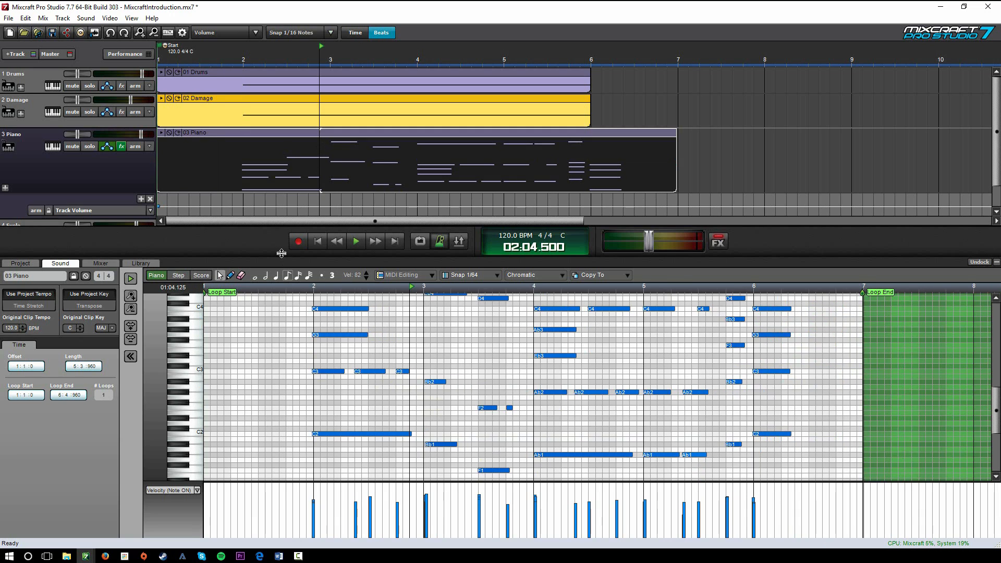
pyautogui.moveTo(282, 253); pyautogui.dragTo(284, 184)
pyautogui.click(198, 472)
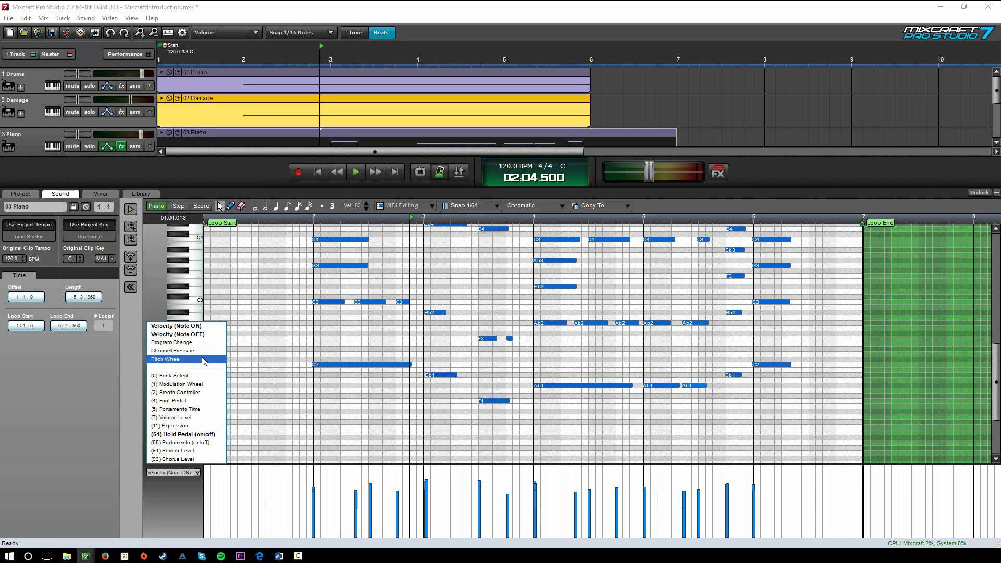
pyautogui.click(275, 184)
pyautogui.moveTo(275, 182); pyautogui.dragTo(306, 201)
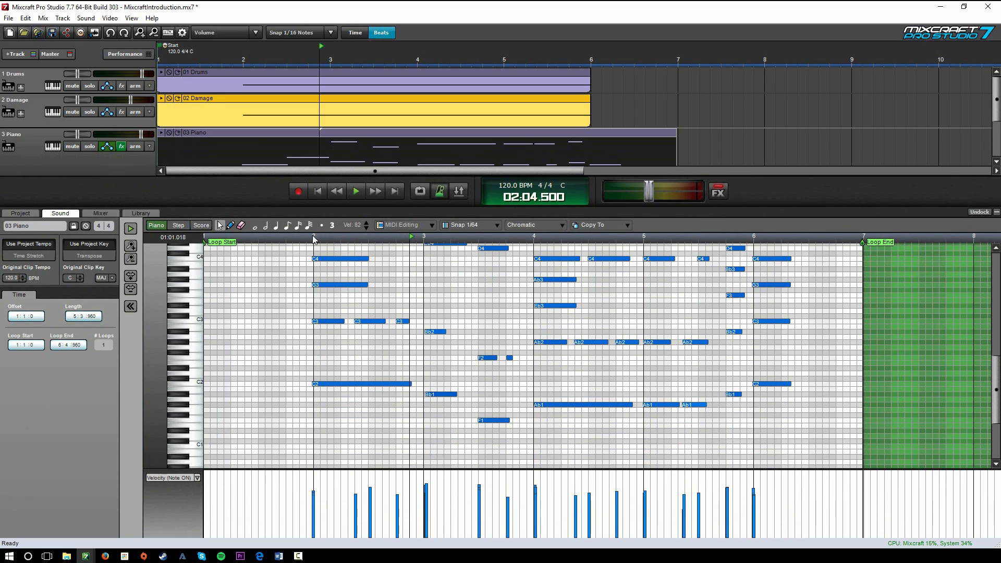
# Step: Display the Piano clip as score notation and set Tidy Notes to 1/32
pyautogui.click(204, 226)
pyautogui.scroll(2, 319, 293)
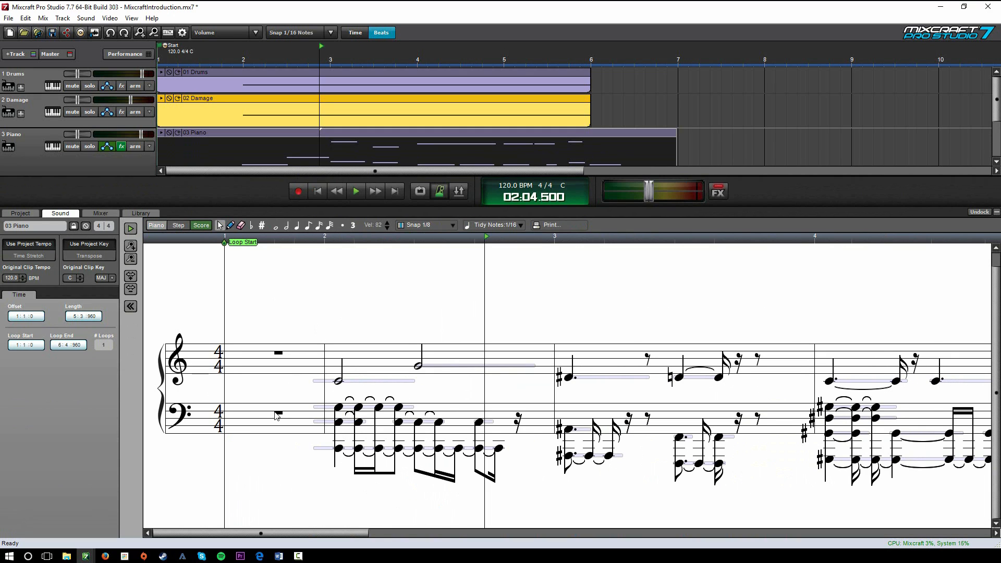
pyautogui.scroll(-2, 321, 389)
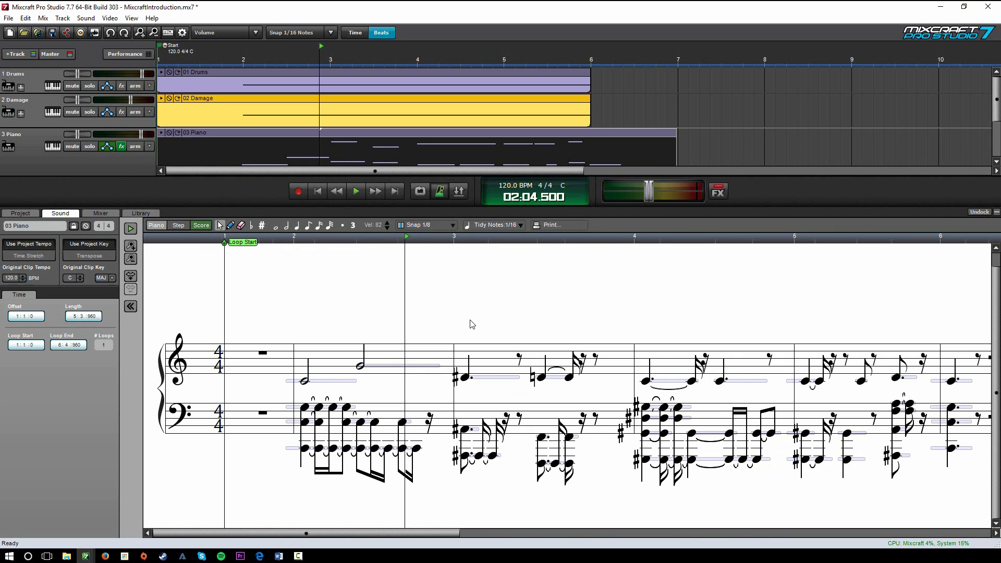
pyautogui.moveTo(442, 532); pyautogui.dragTo(463, 511)
# Step: Check the score's print options without printing, and return the Piano clip to a smaller piano roll
pyautogui.click(574, 211)
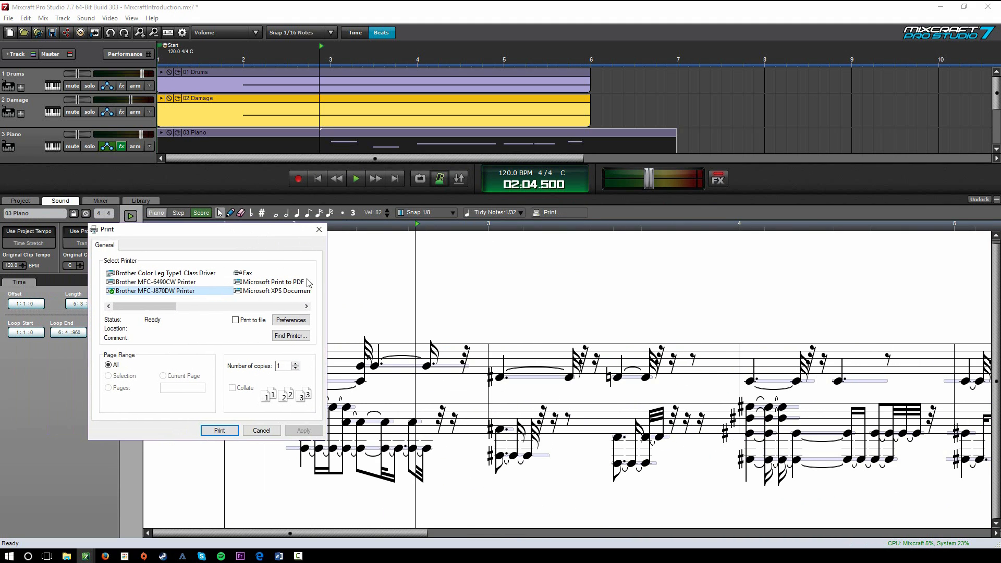
pyautogui.click(319, 229)
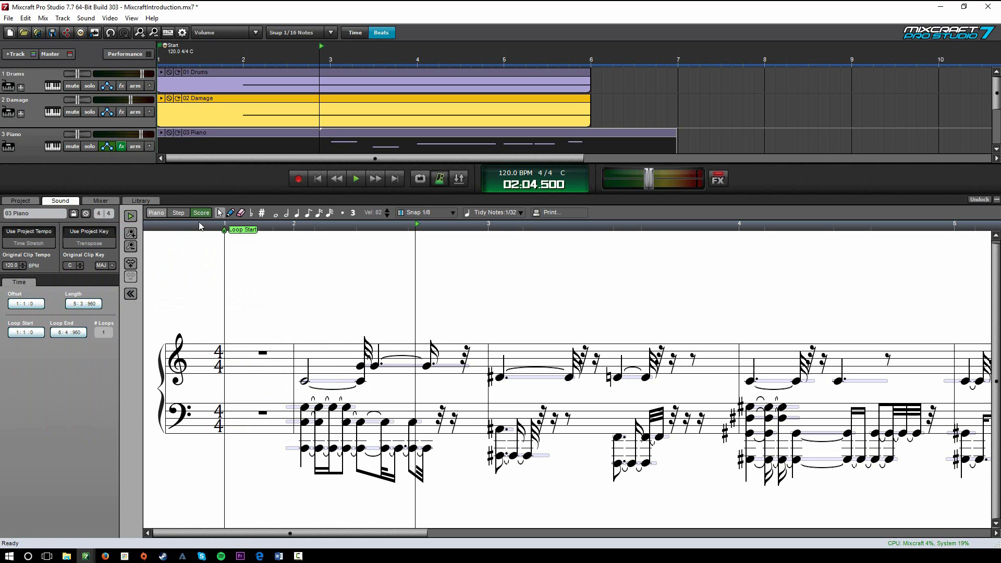
pyautogui.click(156, 212)
pyautogui.moveTo(203, 194); pyautogui.dragTo(202, 388)
# Step: Open the recent project CreepyOrchestra.mx7, saving the current project's changes and dismissing the resource warning
pyautogui.click(9, 19)
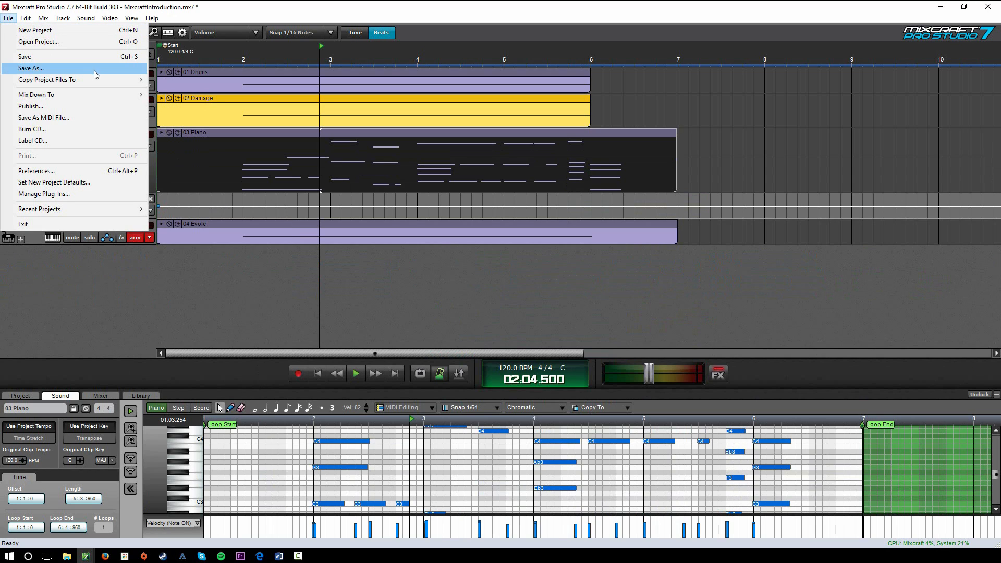
pyautogui.moveTo(130, 209)
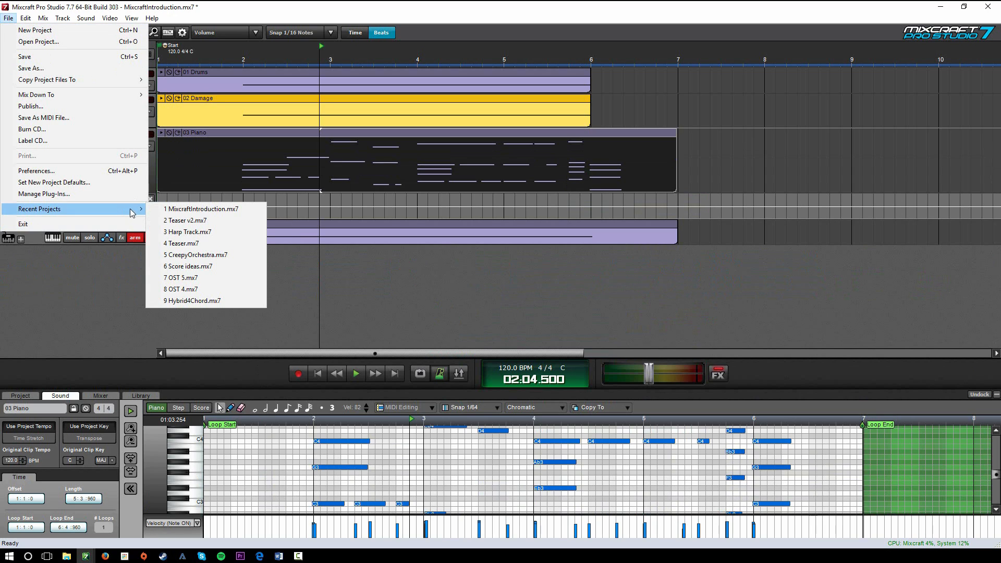
pyautogui.click(218, 256)
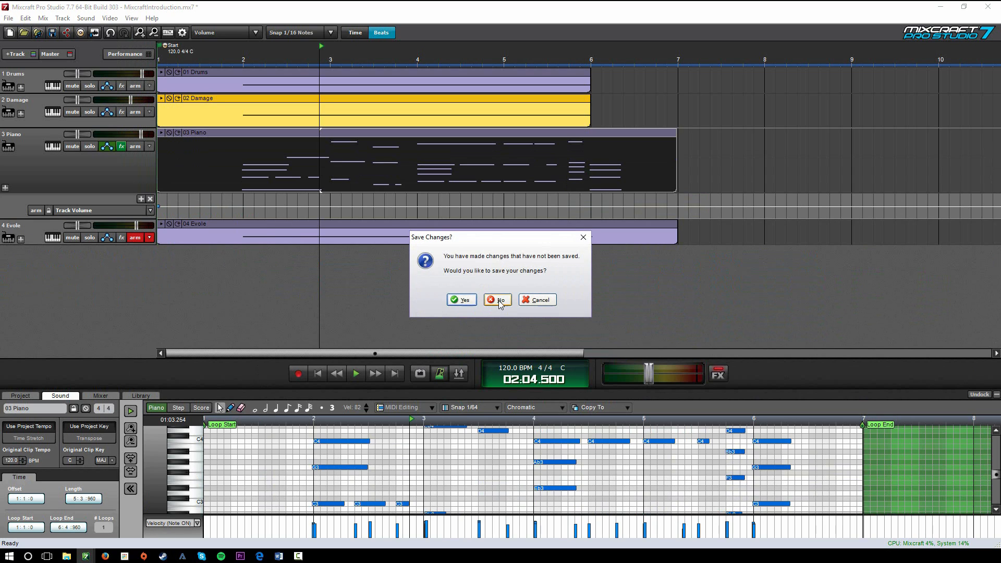
pyautogui.click(463, 299)
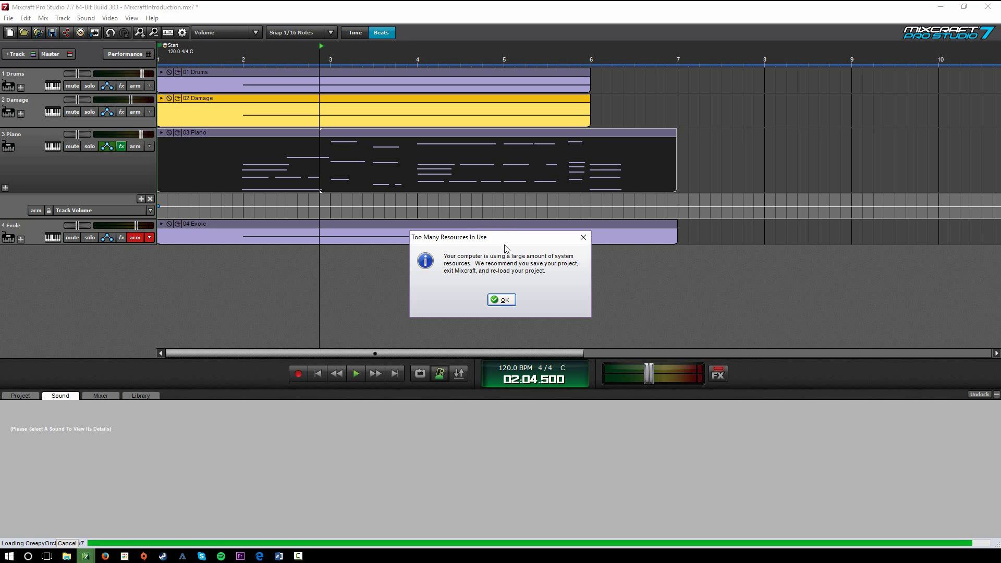
pyautogui.moveTo(524, 244); pyautogui.dragTo(520, 268)
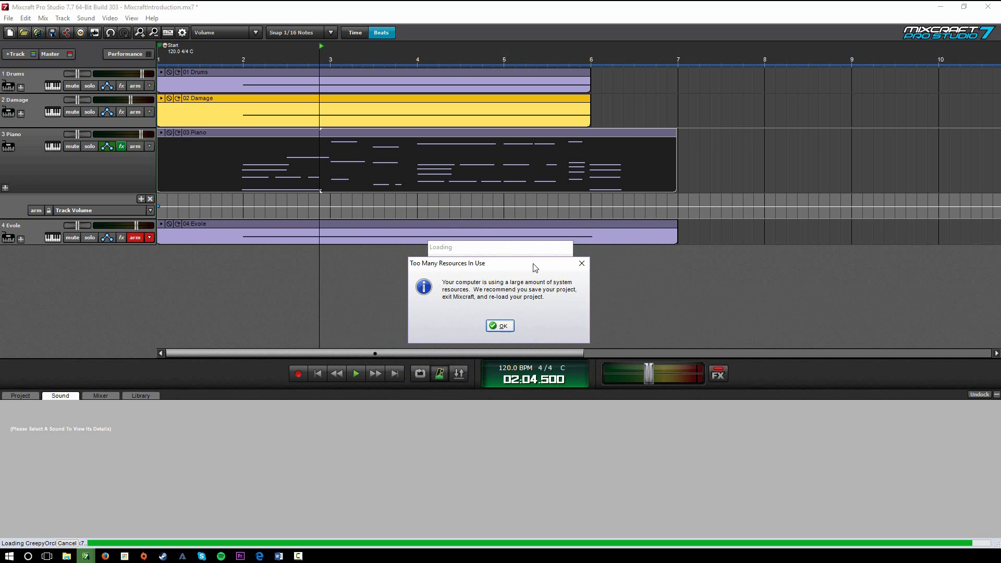
pyautogui.click(504, 326)
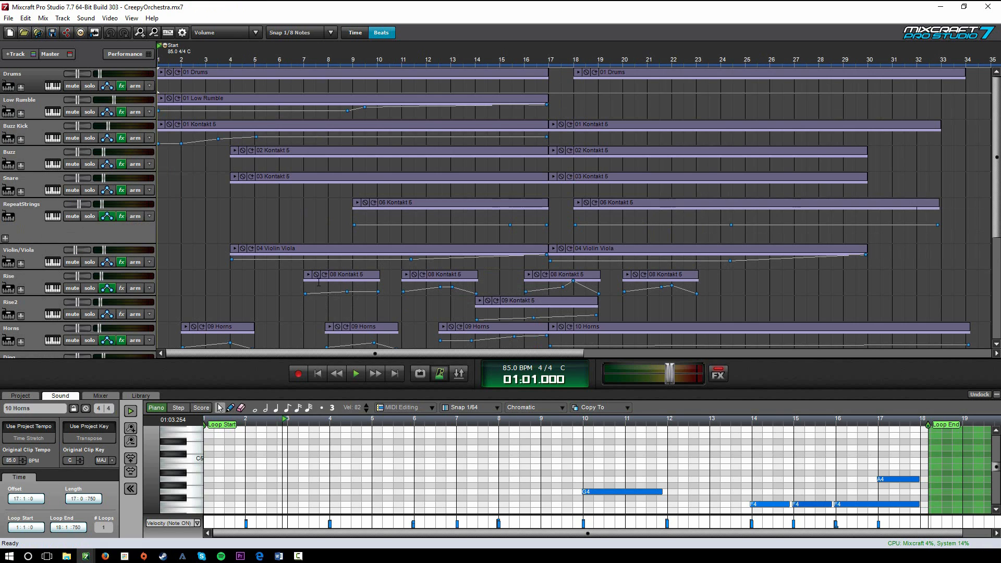
# Step: Collapse the sound details area to show more tracks, and play the arrangement from bar 1 to about bar 20
pyautogui.scroll(-1, 624, 224)
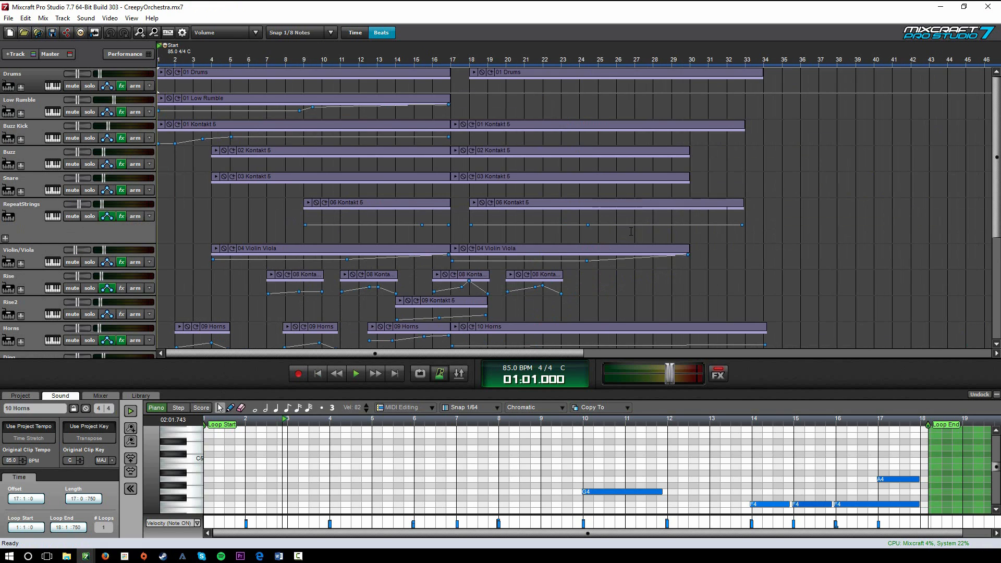
pyautogui.scroll(2, 625, 224)
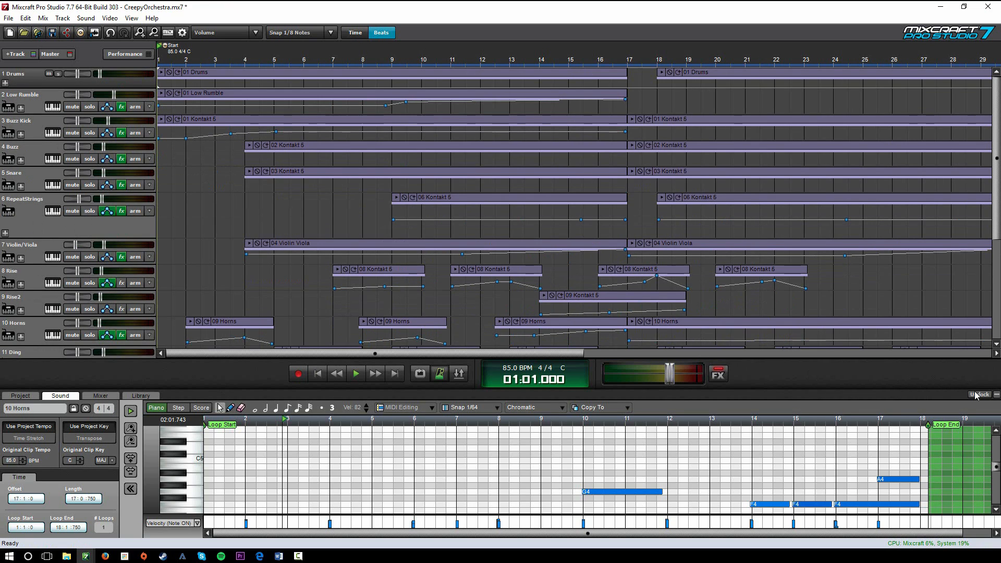
pyautogui.click(996, 395)
pyautogui.scroll(-1, 747, 321)
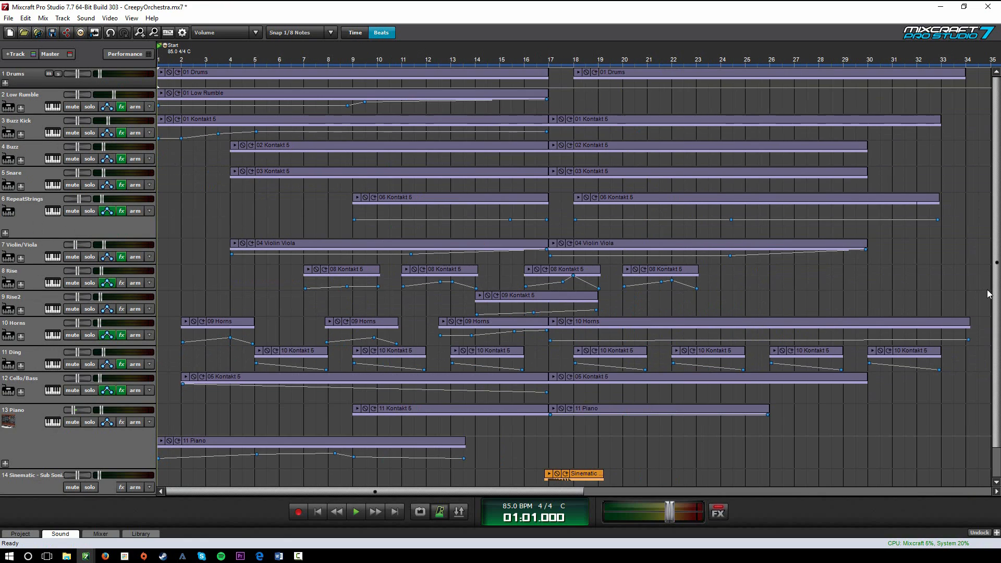
pyautogui.moveTo(996, 290); pyautogui.dragTo(933, 202)
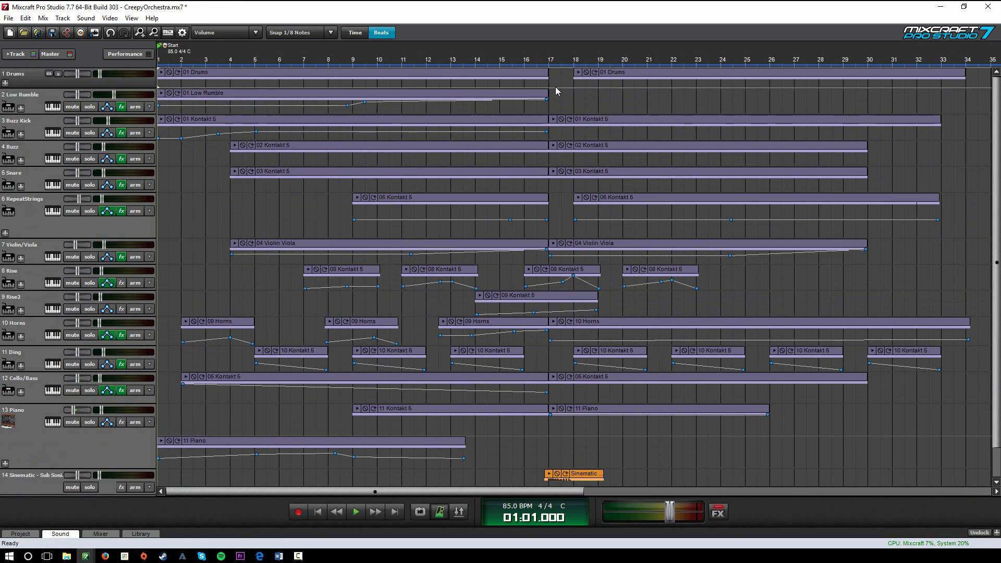
pyautogui.press('space')
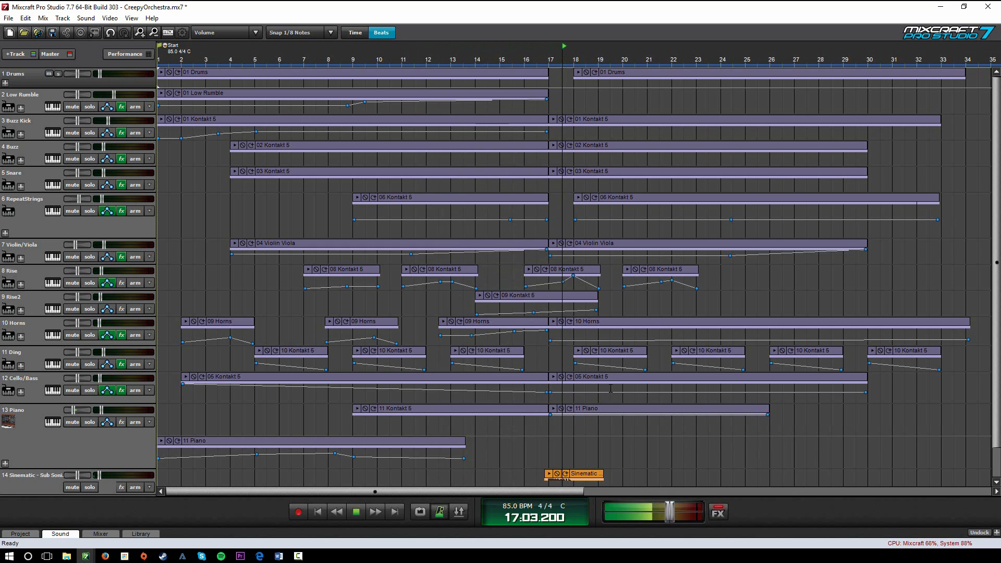
pyautogui.click(356, 511)
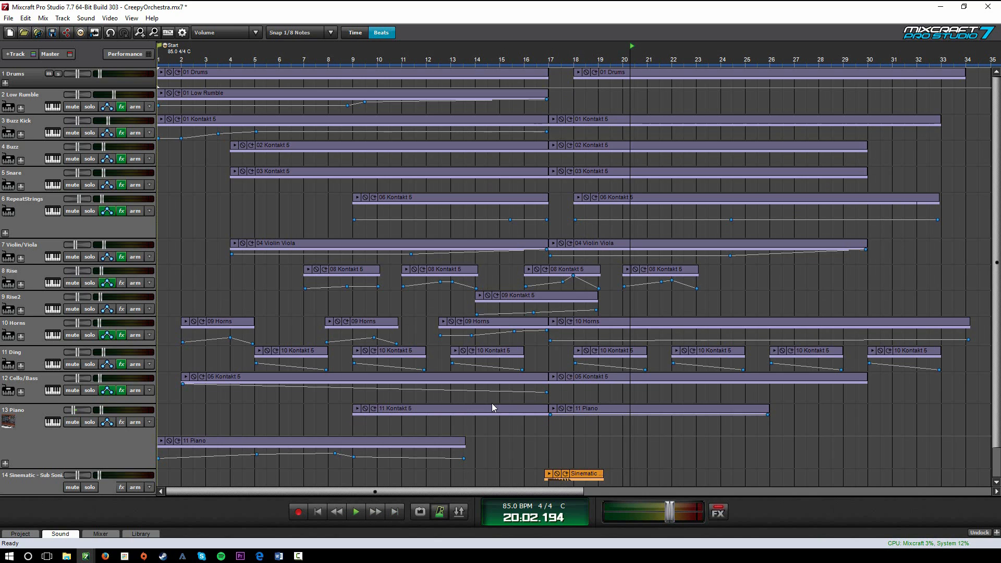
# Step: Look over the arrangement through its final bars and select the first Violin Viola clip at about bar 5
pyautogui.scroll(-1, 440, 296)
pyautogui.scroll(1, 440, 296)
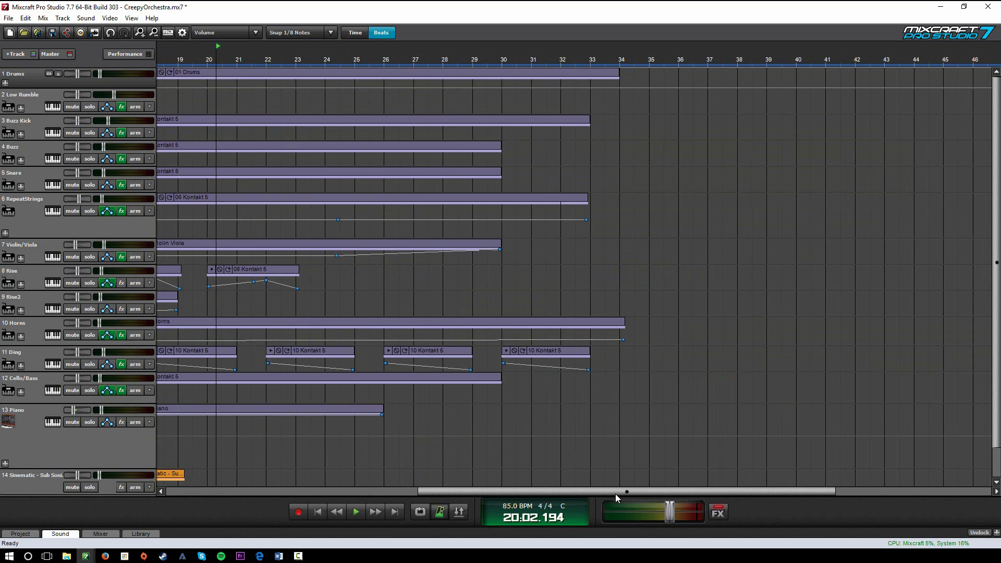
pyautogui.moveTo(616, 493); pyautogui.dragTo(349, 476)
pyautogui.moveTo(996, 253); pyautogui.dragTo(996, 262)
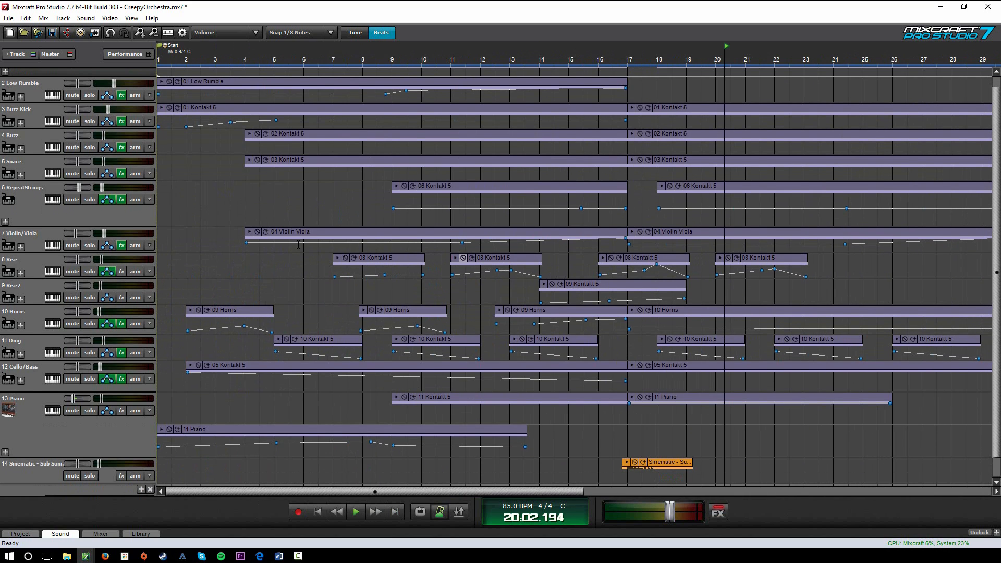
pyautogui.click(294, 237)
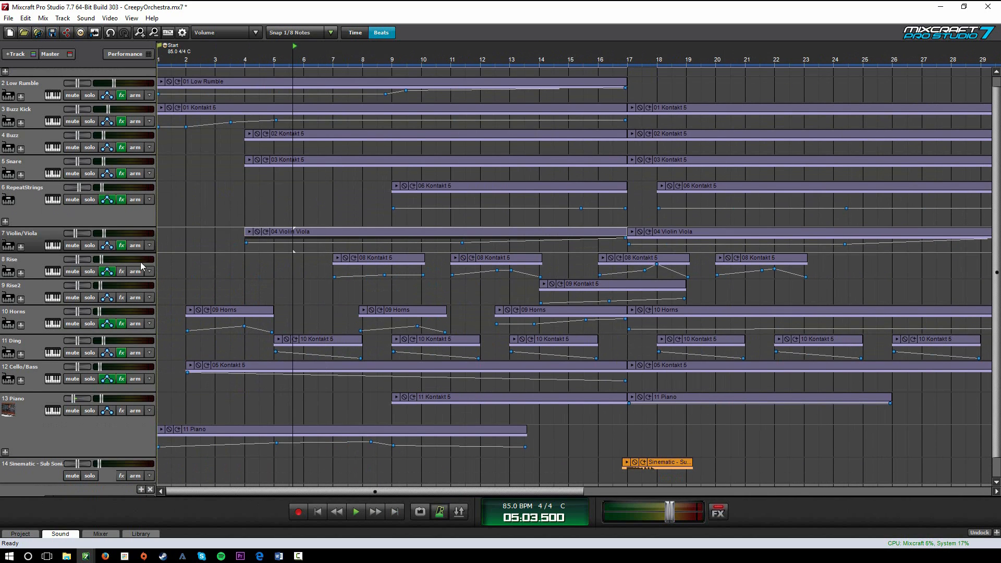